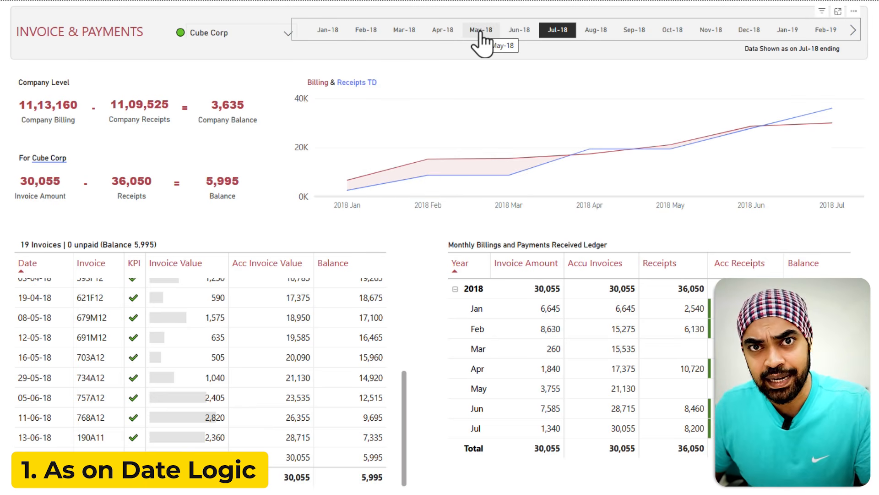
Step: Select Aug-18 in the month slicer and scroll through the invoice table to review its balances
{"action": "left_click", "coordinate": [590, 31]}
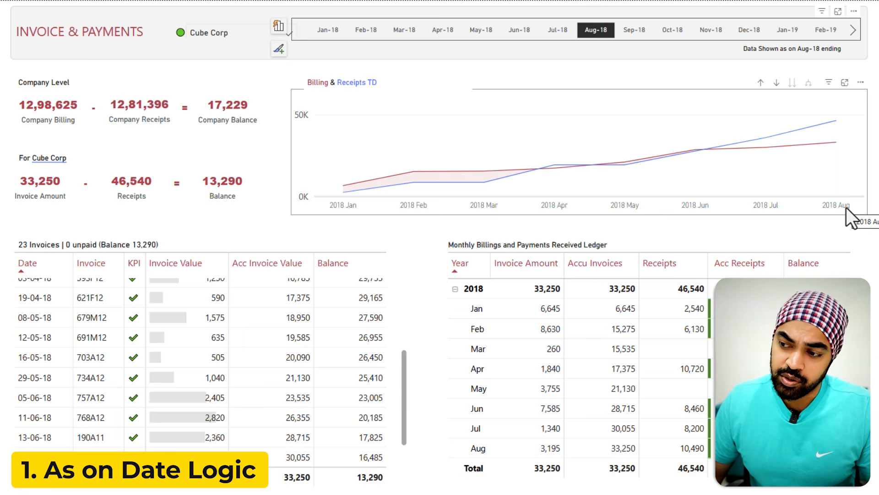
{"action": "scroll", "coordinate": [188, 380], "scroll_direction": "down", "scroll_amount": 1}
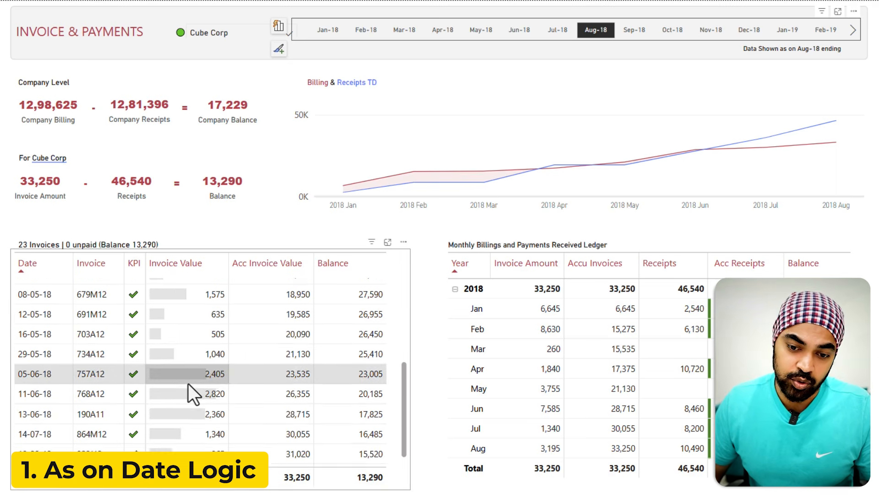
{"action": "scroll", "coordinate": [187, 384], "scroll_direction": "down", "scroll_amount": 2}
{"action": "scroll", "coordinate": [186, 386], "scroll_direction": "up", "scroll_amount": 5}
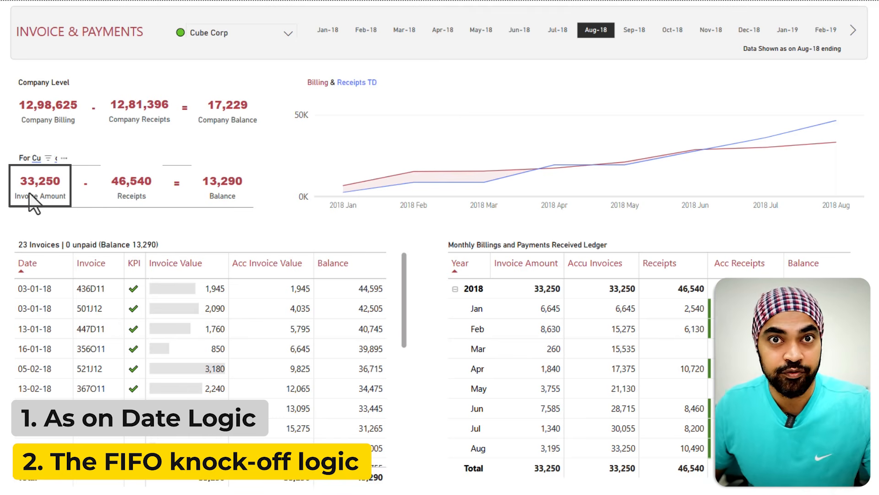
{"action": "scroll", "coordinate": [201, 304], "scroll_direction": "down", "scroll_amount": 5}
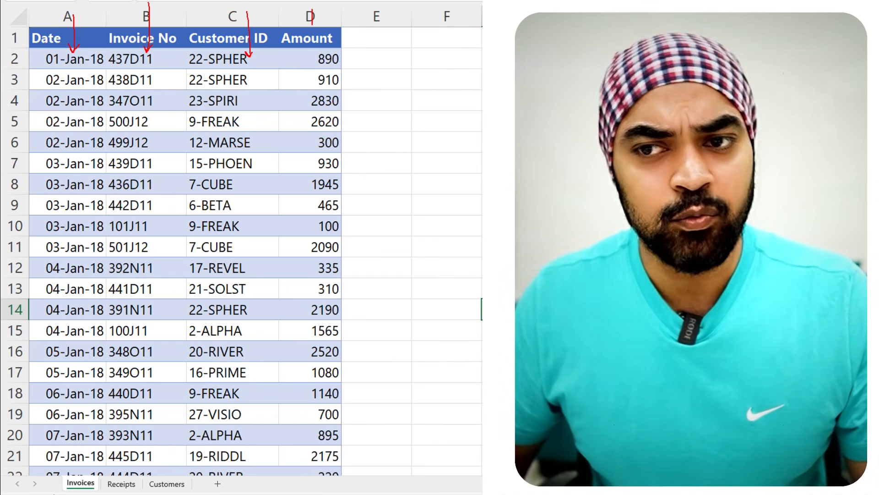
Step: Switch to Excel and review the Invoices, Receipts and Customers sheets of the source workbook
{"action": "key", "text": "Escape"}
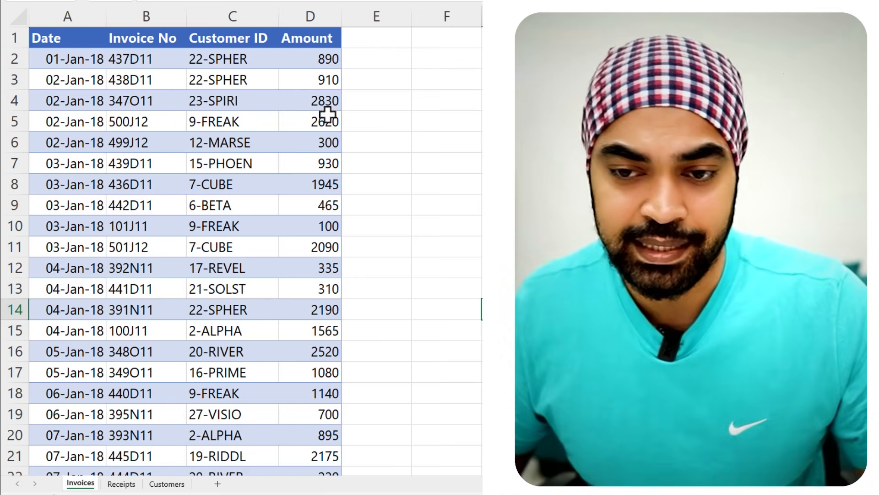
{"action": "left_click", "coordinate": [122, 484]}
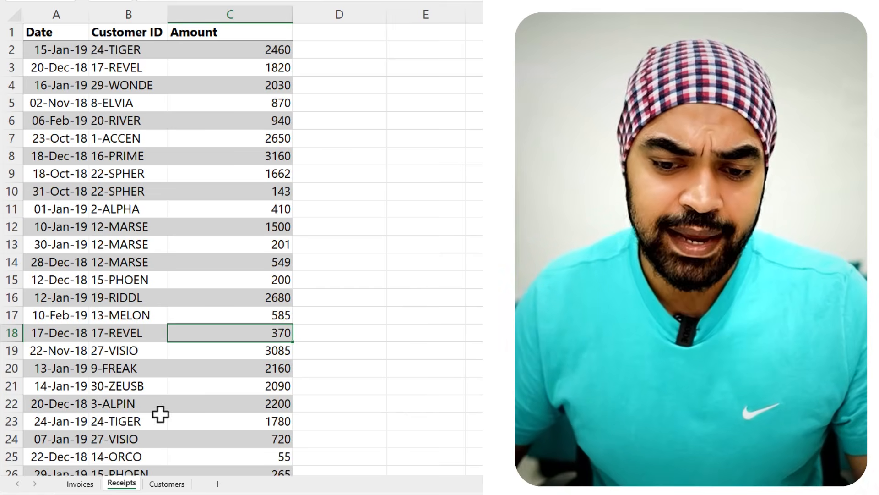
{"action": "left_click", "coordinate": [166, 484]}
{"action": "left_click", "coordinate": [190, 173]}
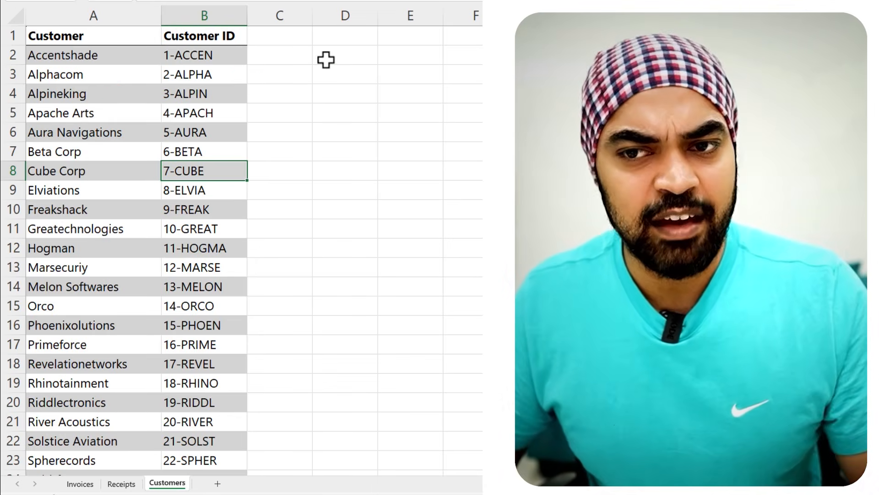
{"action": "left_click", "coordinate": [302, 51]}
{"action": "left_click_drag", "start_coordinate": [365, 63], "coordinate": [401, 107]}
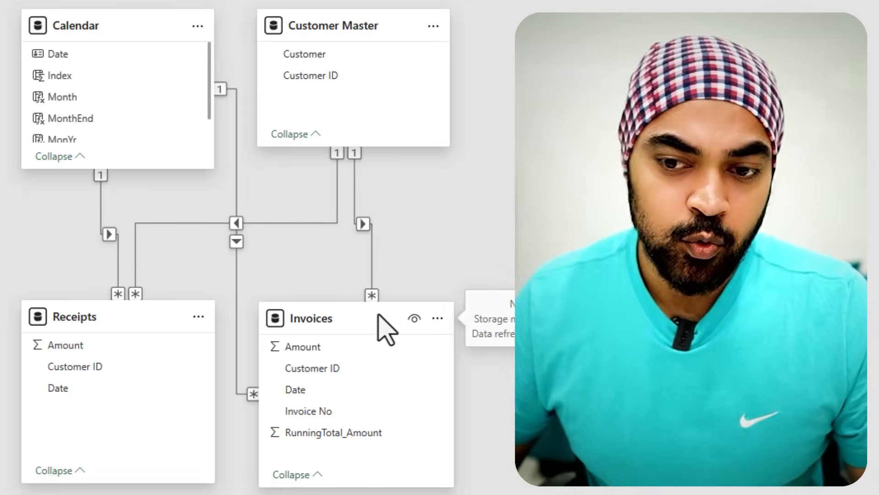
Step: Inspect how Customer Master and Calendar relate to the Invoices and Receipts tables in the model view
{"action": "left_click_drag", "start_coordinate": [253, 304], "coordinate": [434, 488]}
{"action": "key", "text": "Escape"}
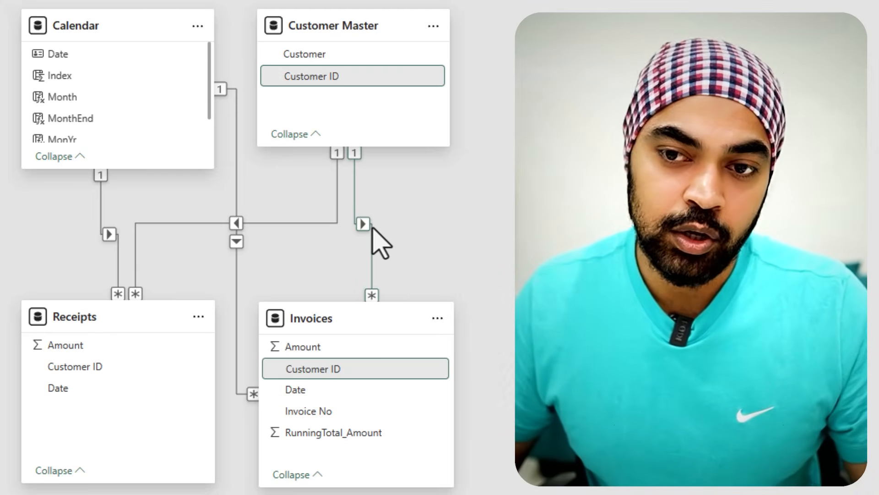
{"action": "key", "text": "ctrl+2"}
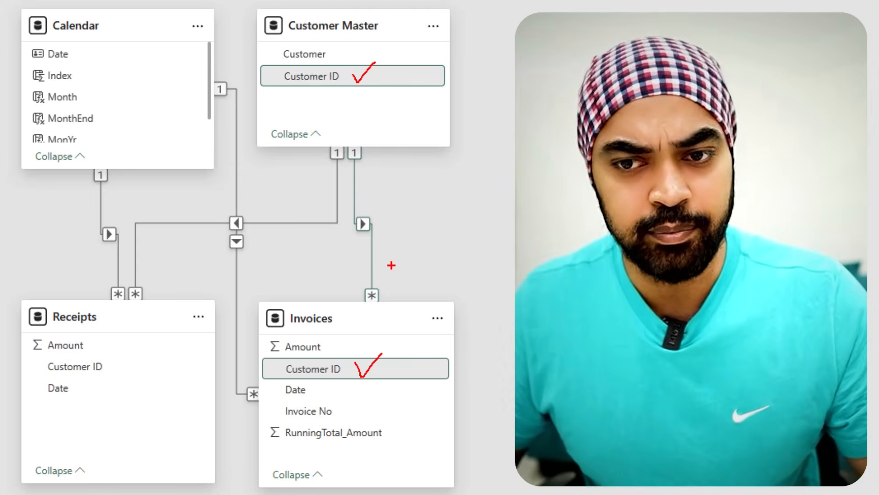
{"action": "key", "text": "Escape"}
{"action": "key", "text": "ctrl+2"}
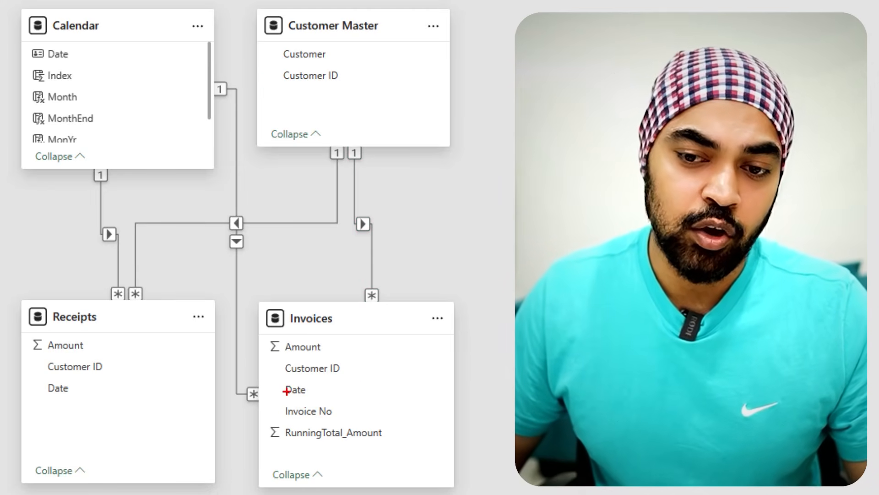
{"action": "left_click_drag", "start_coordinate": [274, 377], "coordinate": [323, 405]}
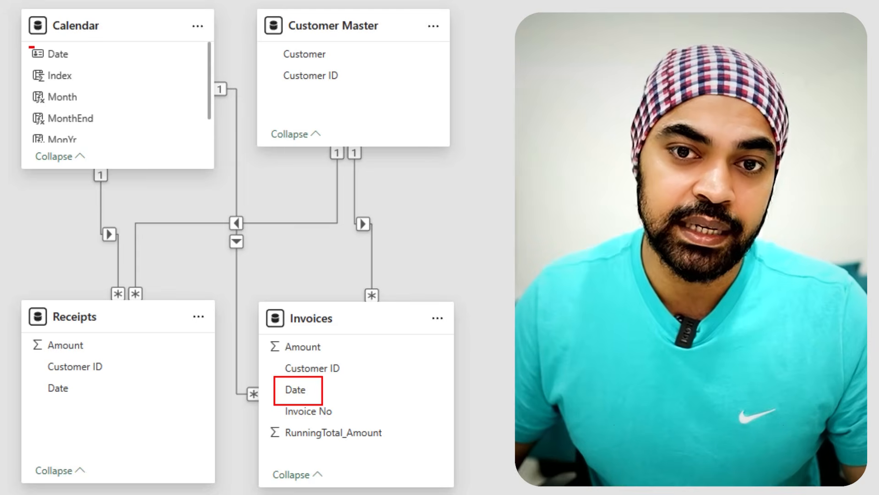
{"action": "left_click_drag", "start_coordinate": [29, 46], "coordinate": [90, 75]}
{"action": "key", "text": "Escape"}
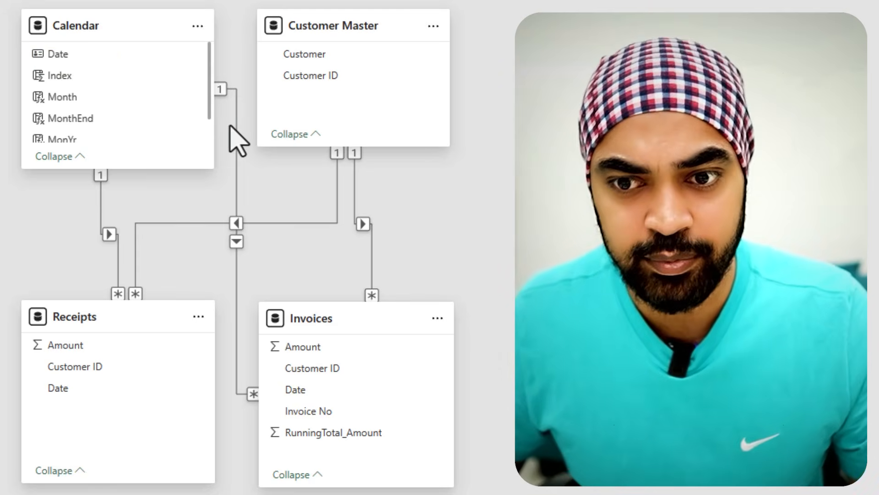
{"action": "left_click", "coordinate": [118, 320]}
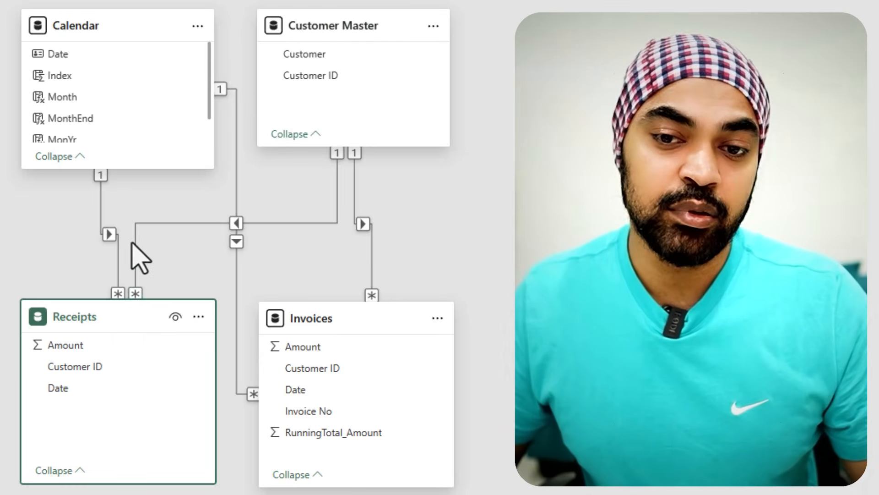
{"action": "left_click_drag", "start_coordinate": [127, 365], "coordinate": [144, 359]}
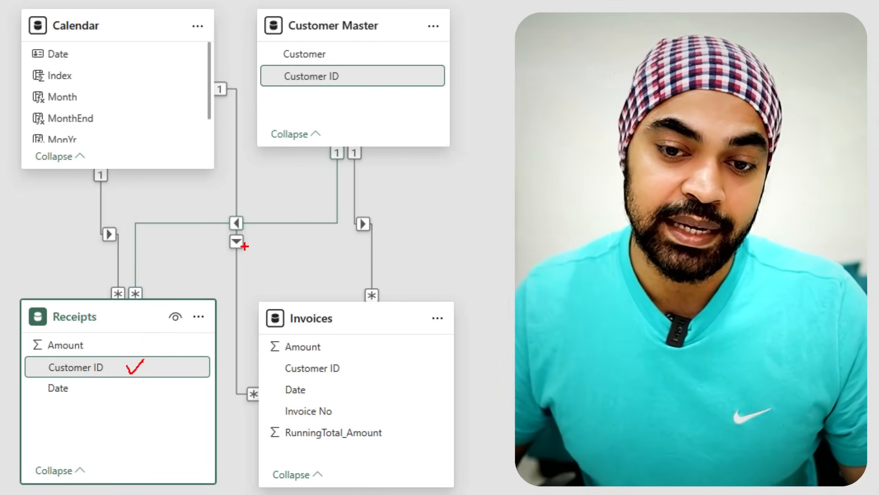
{"action": "mouse_move", "coordinate": [365, 69]}
{"action": "left_mouse_down"}
{"action": "mouse_move", "coordinate": [369, 77]}
{"action": "mouse_move", "coordinate": [400, 56]}
{"action": "left_mouse_up"}
{"action": "mouse_move", "coordinate": [80, 390]}
{"action": "left_mouse_down"}
{"action": "mouse_move", "coordinate": [83, 398]}
{"action": "mouse_move", "coordinate": [103, 384]}
{"action": "left_mouse_up"}
{"action": "mouse_move", "coordinate": [73, 50]}
{"action": "left_mouse_down"}
{"action": "mouse_move", "coordinate": [79, 57]}
{"action": "mouse_move", "coordinate": [106, 29]}
{"action": "left_mouse_up"}
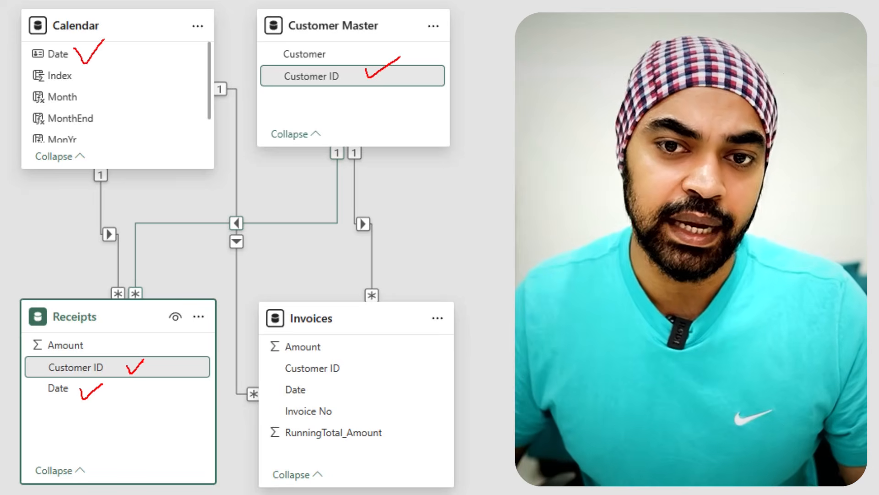
{"action": "key", "text": "Escape"}
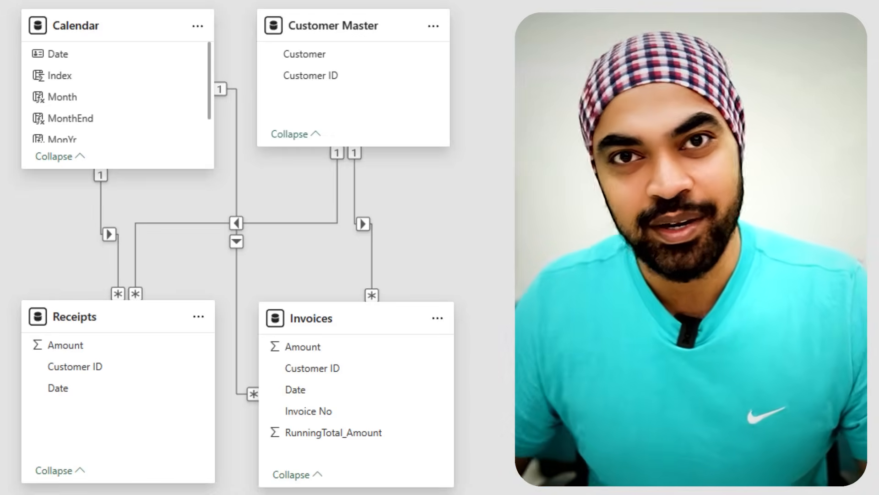
Step: Examine the Date, Invoice No and Amount fields of the Invoices and Receipts tables in the model
{"action": "left_click_drag", "start_coordinate": [356, 311], "coordinate": [378, 310]}
{"action": "left_click_drag", "start_coordinate": [292, 374], "coordinate": [343, 402]}
{"action": "left_click_drag", "start_coordinate": [41, 378], "coordinate": [84, 400]}
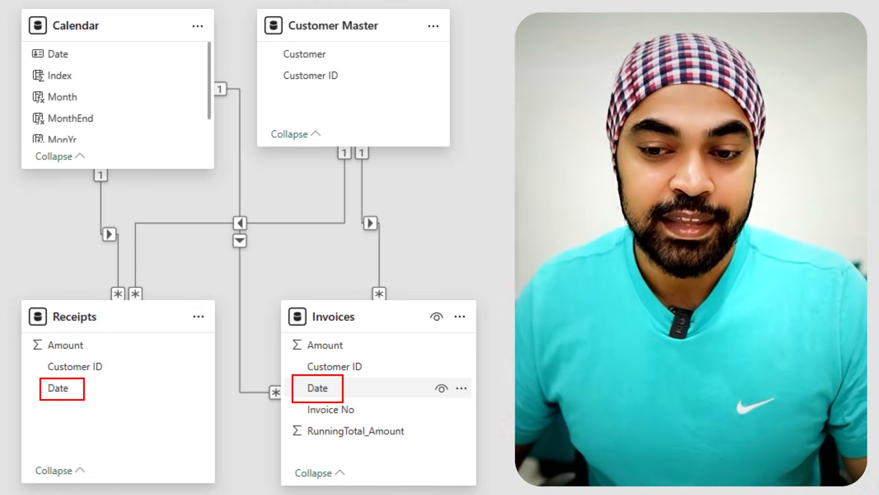
{"action": "key", "text": "Escape"}
{"action": "left_click_drag", "start_coordinate": [305, 417], "coordinate": [366, 419]}
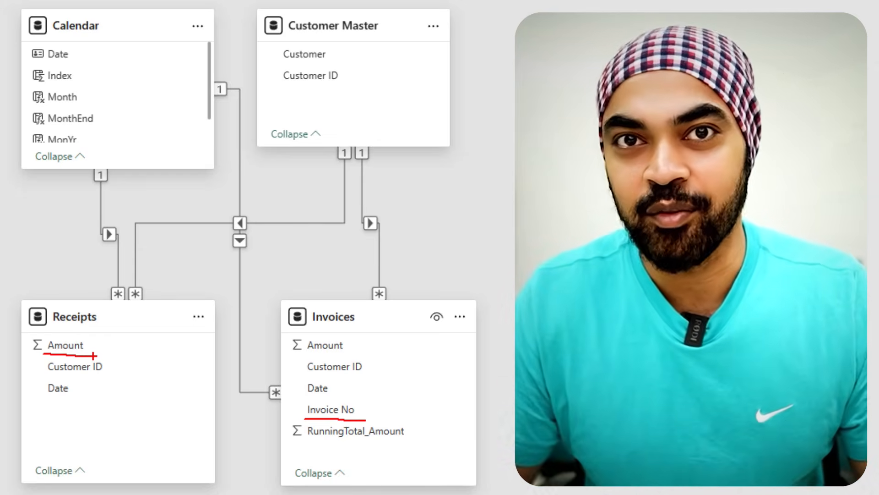
{"action": "key", "text": "Escape"}
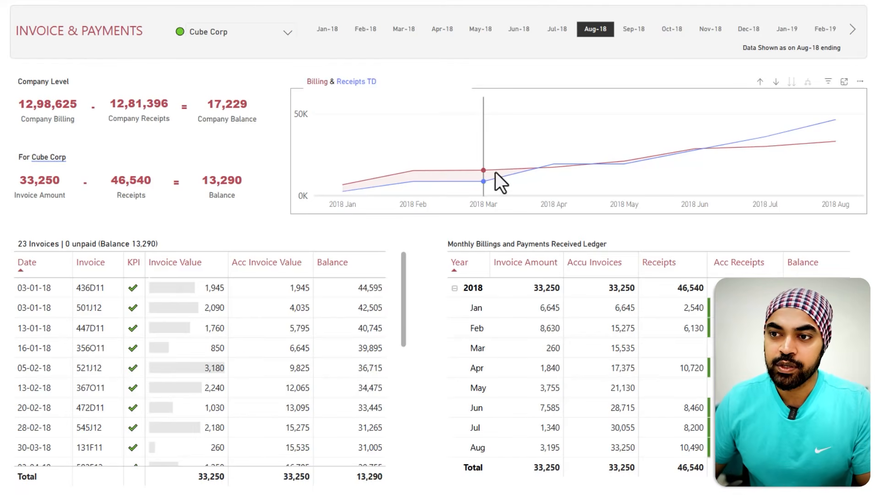
Step: Filter the report to Apr-18 and open the Diconnected Cal table's definition in table view
{"action": "left_click", "coordinate": [442, 30]}
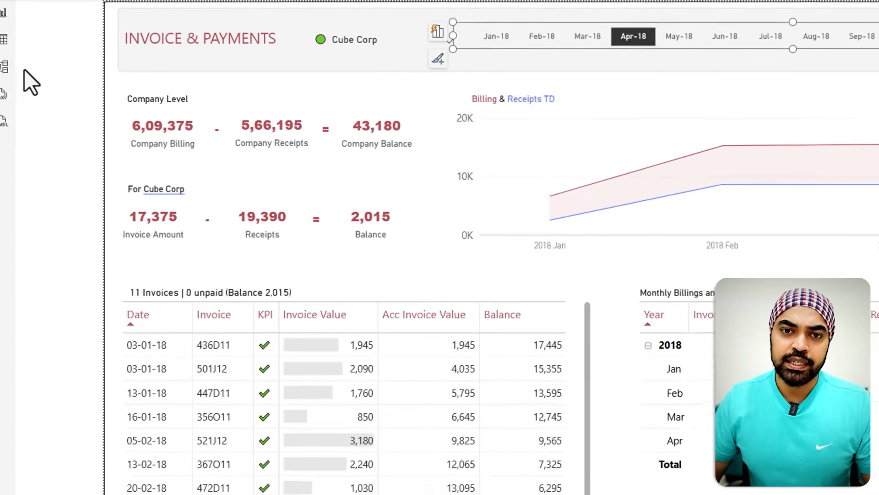
{"action": "left_click", "coordinate": [17, 45]}
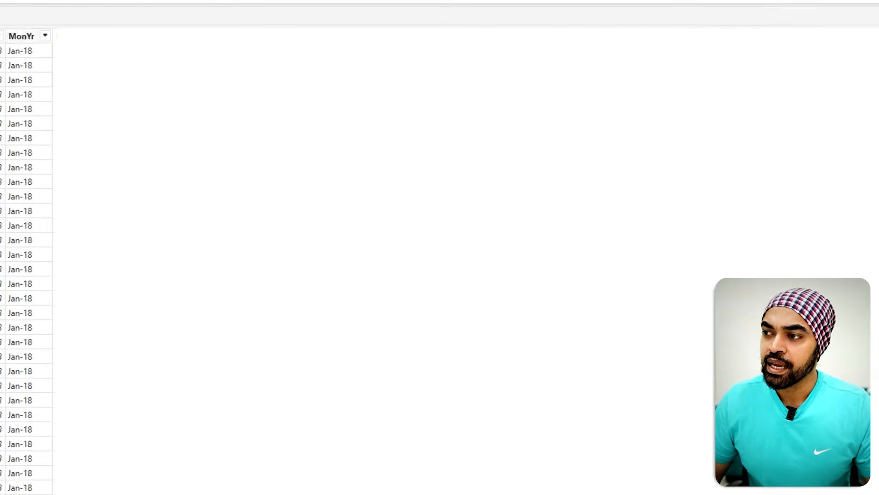
{"action": "left_click", "coordinate": [771, 120]}
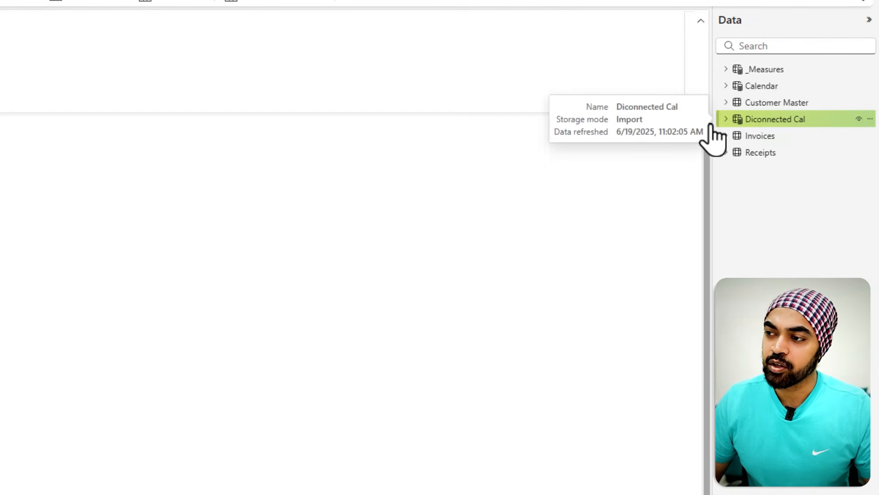
{"action": "left_click", "coordinate": [577, 115]}
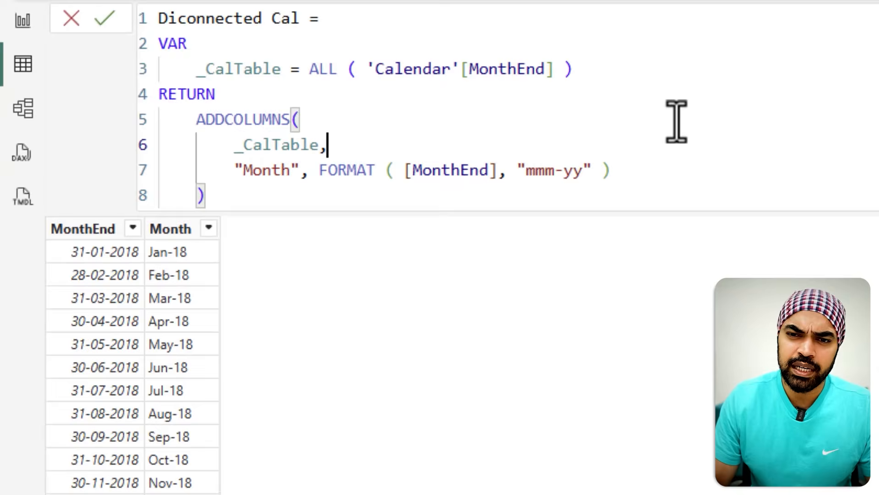
{"action": "scroll", "coordinate": [676, 121], "scroll_direction": "up", "scroll_amount": 2}
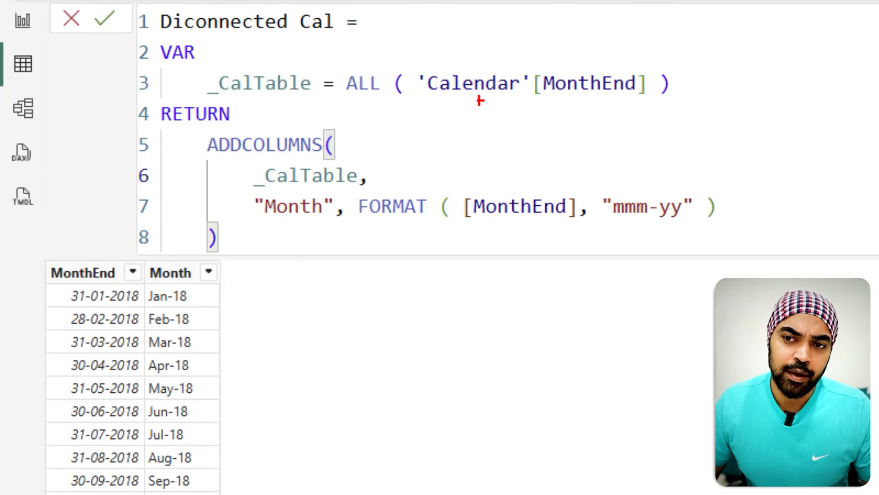
Step: Examine the Diconnected Cal DAX formula and its resulting MonthEnd and Month columns
{"action": "left_click_drag", "start_coordinate": [453, 100], "coordinate": [638, 108]}
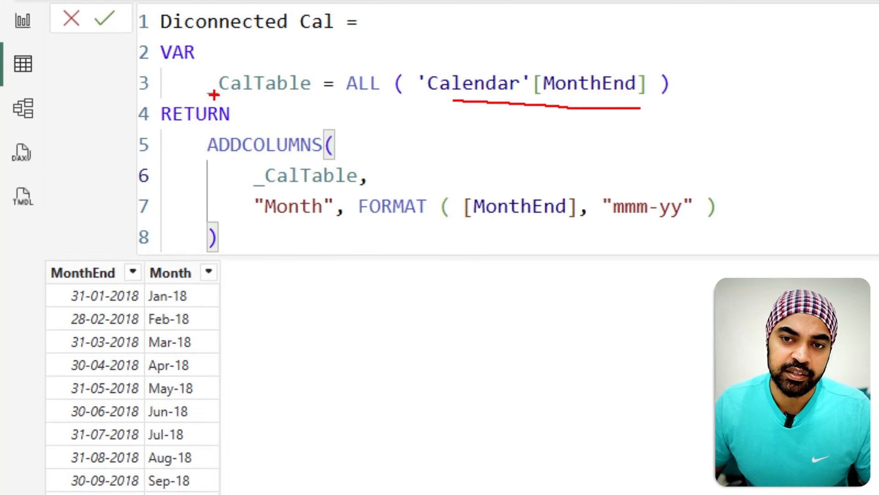
{"action": "left_click_drag", "start_coordinate": [91, 215], "coordinate": [93, 262]}
{"action": "mouse_move", "coordinate": [84, 238]}
{"action": "left_mouse_down"}
{"action": "mouse_move", "coordinate": [95, 264]}
{"action": "mouse_move", "coordinate": [106, 248]}
{"action": "left_mouse_up"}
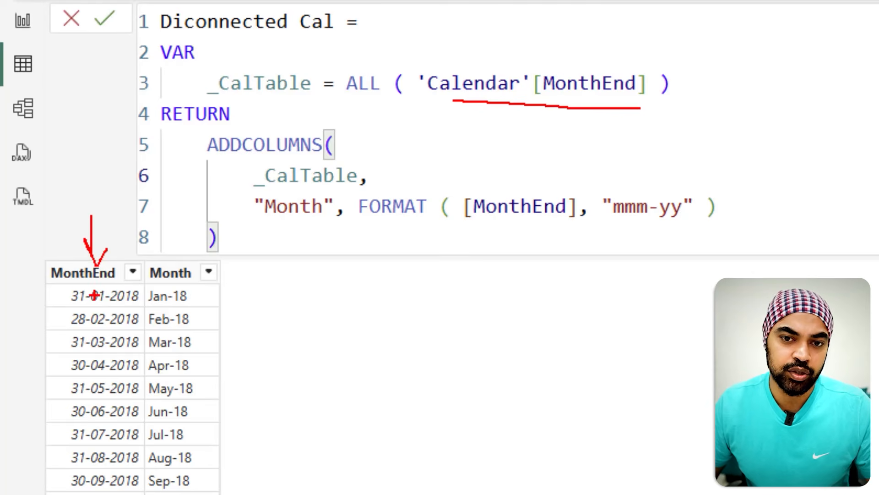
{"action": "left_click_drag", "start_coordinate": [104, 300], "coordinate": [110, 297]}
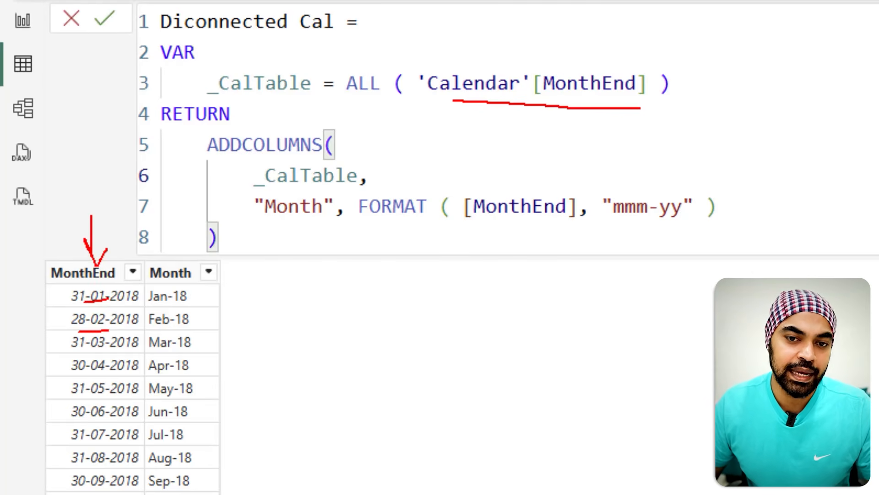
{"action": "left_click_drag", "start_coordinate": [97, 353], "coordinate": [108, 353]}
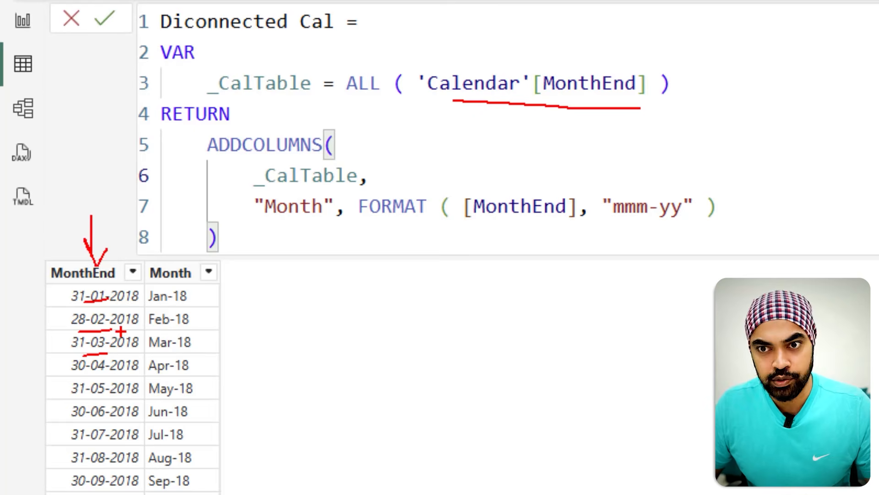
{"action": "left_click_drag", "start_coordinate": [176, 219], "coordinate": [179, 261]}
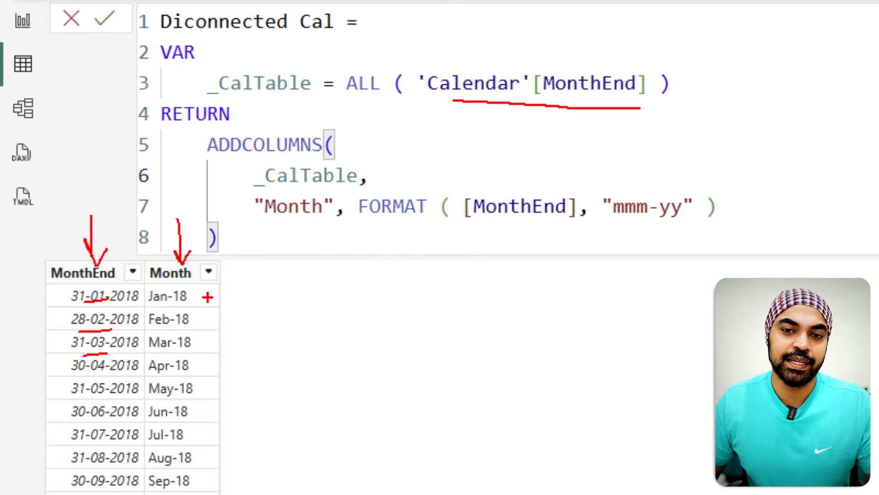
{"action": "left_click_drag", "start_coordinate": [150, 303], "coordinate": [166, 303]}
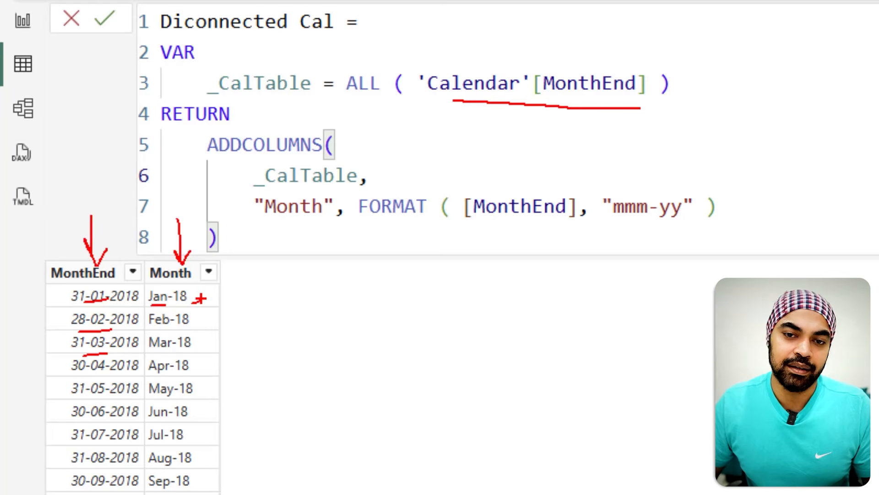
{"action": "key", "text": "Escape"}
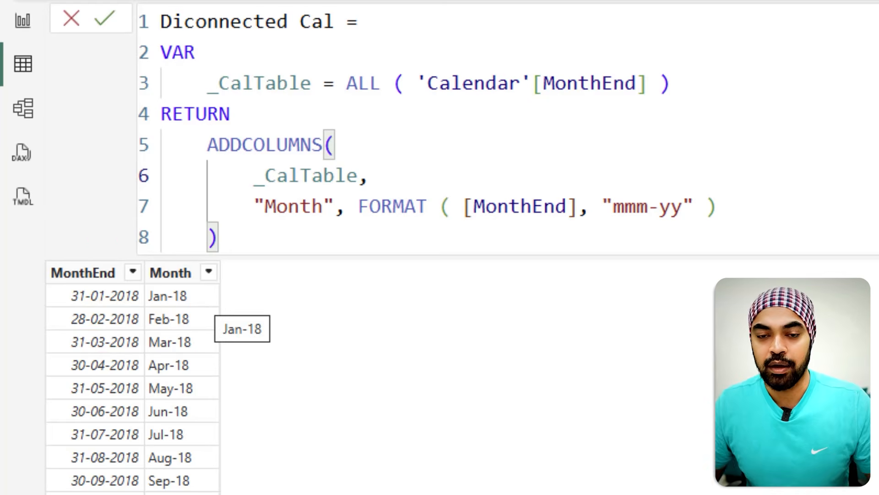
Step: Go to the WIP report page and select its month slicer
{"action": "left_click", "coordinate": [23, 108]}
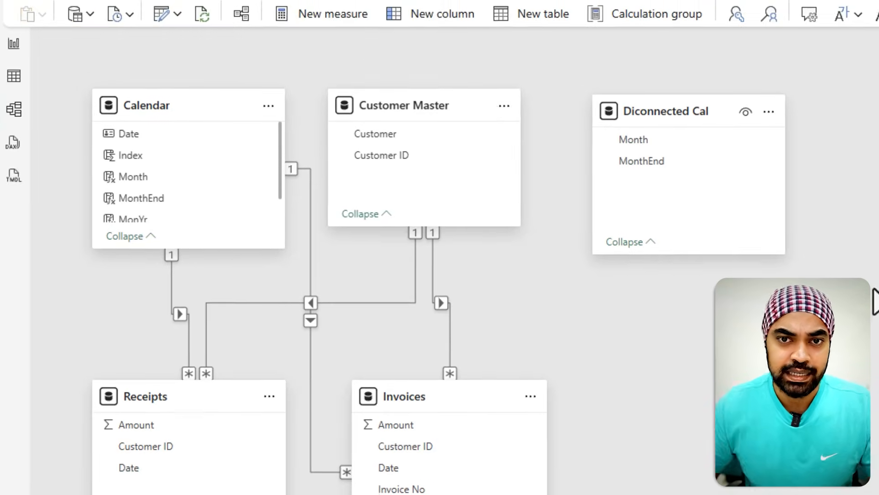
{"action": "left_click", "coordinate": [17, 47]}
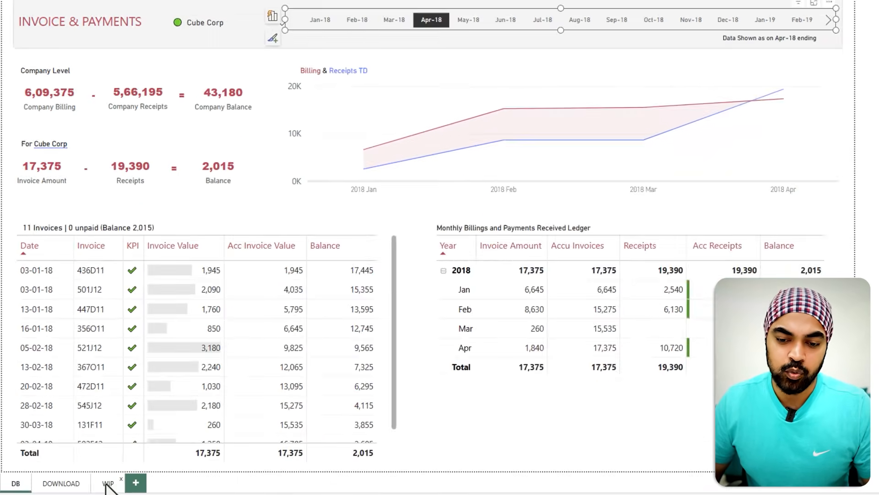
{"action": "left_click", "coordinate": [106, 485]}
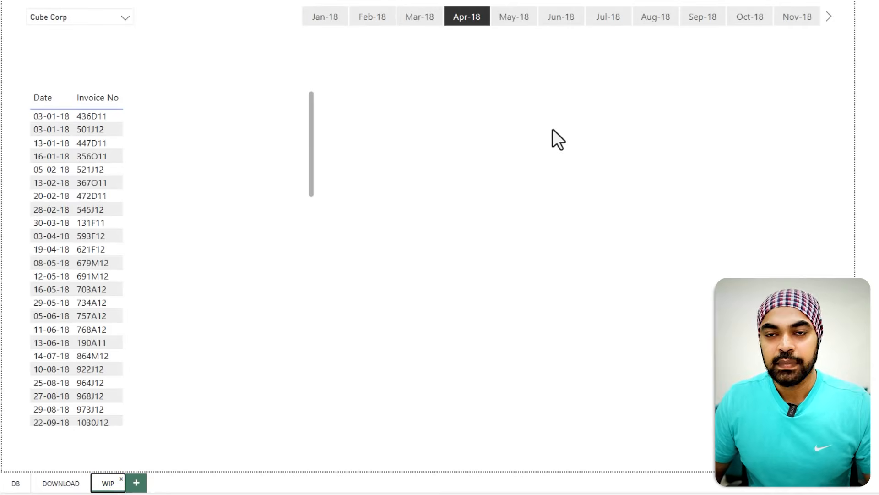
{"action": "left_click", "coordinate": [391, 35]}
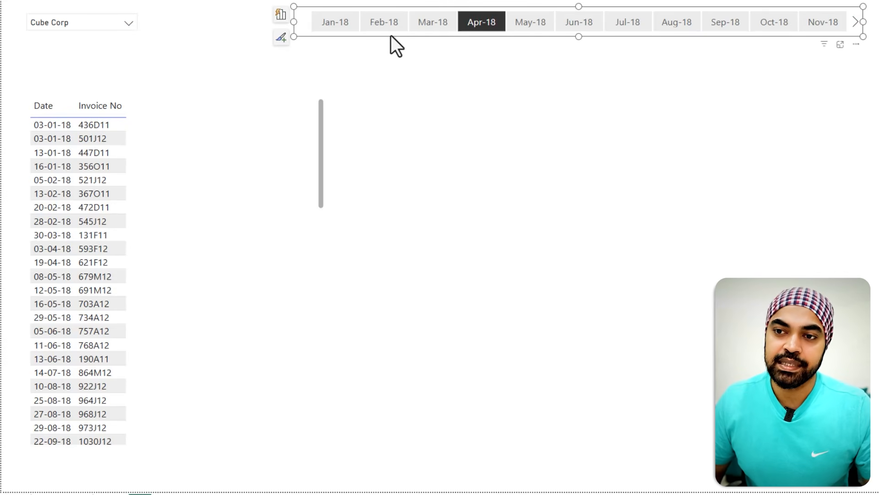
Step: Inspect the month slicer's Month field and switch between months, ending with Apr-18 selected
{"action": "left_click", "coordinate": [281, 15]}
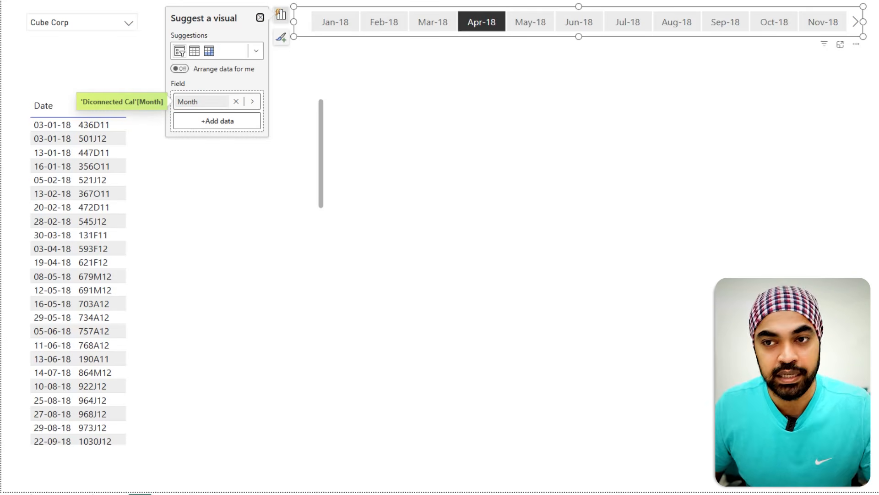
{"action": "left_click", "coordinate": [499, 109]}
{"action": "left_click", "coordinate": [443, 23]}
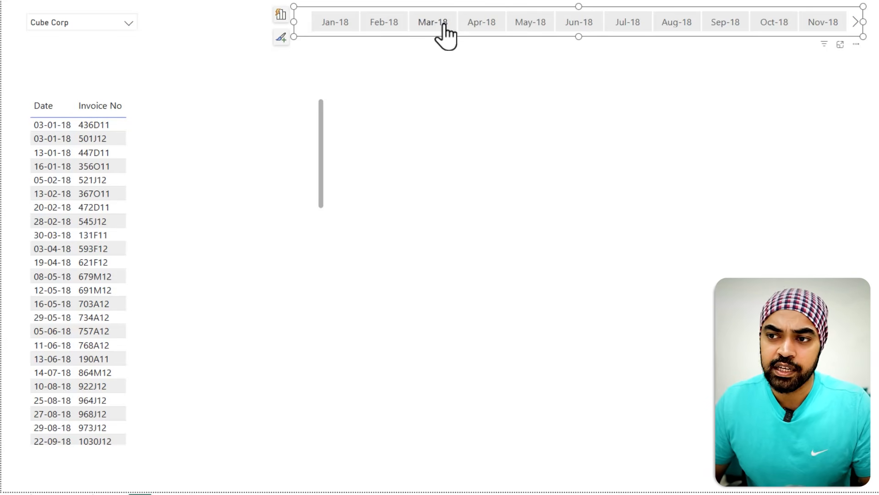
{"action": "left_click", "coordinate": [442, 24]}
{"action": "left_click", "coordinate": [400, 27]}
{"action": "left_click", "coordinate": [398, 28]}
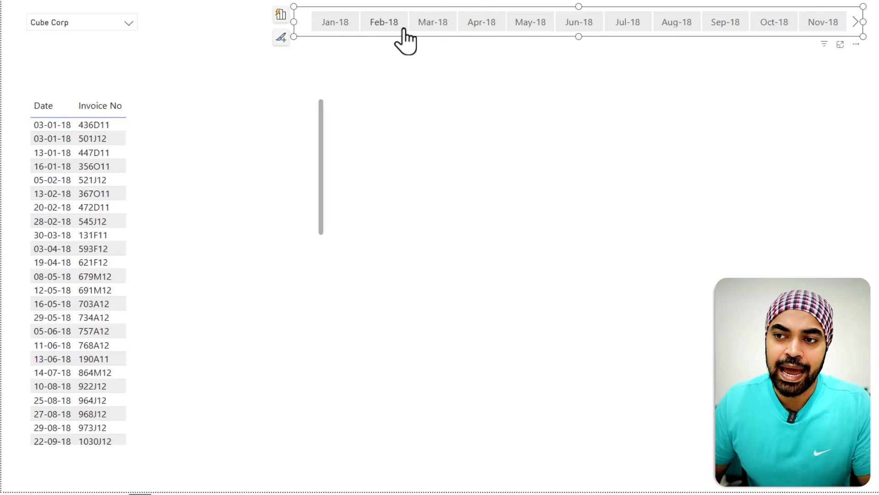
{"action": "left_click", "coordinate": [497, 25]}
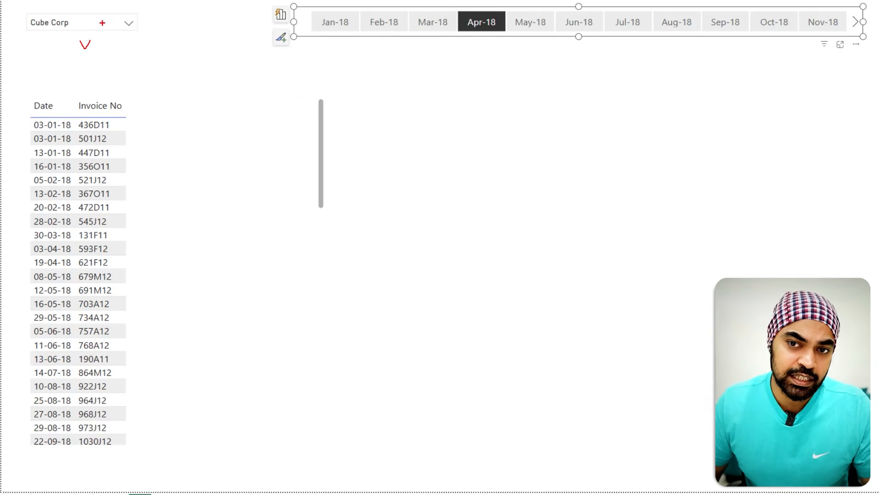
Step: Select the invoice table and inspect its Date and Invoice No columns
{"action": "left_click", "coordinate": [198, 151]}
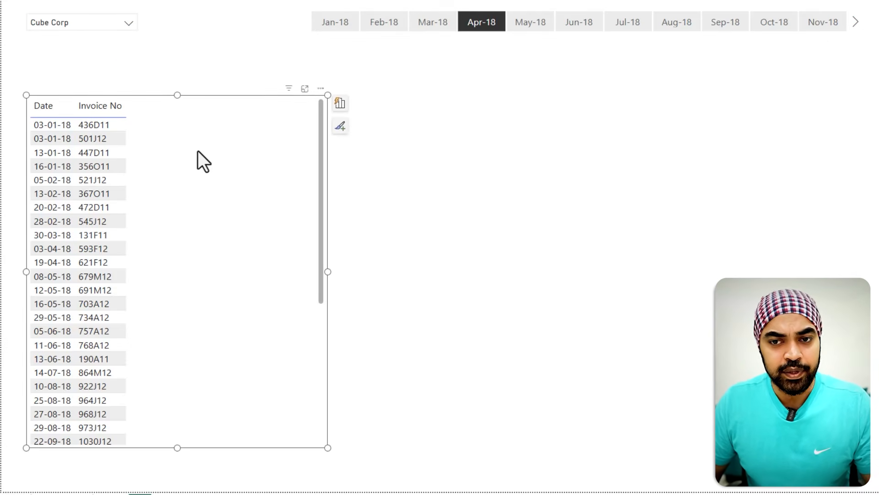
{"action": "left_click", "coordinate": [339, 104]}
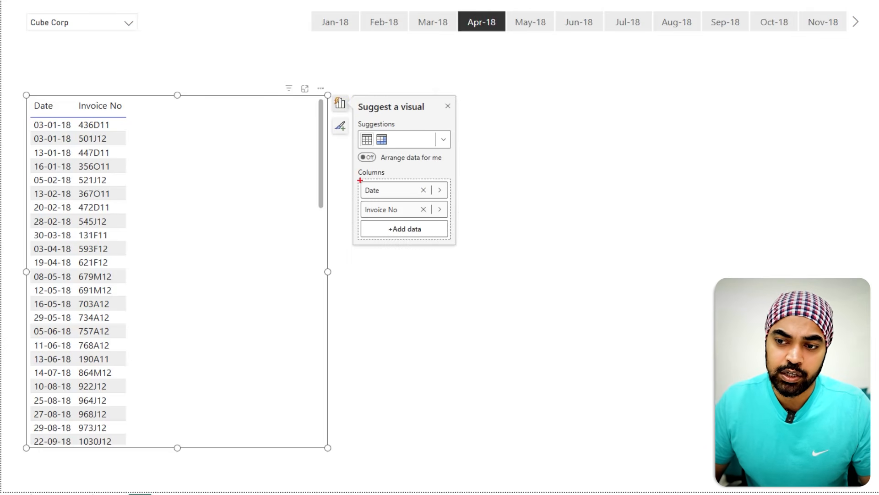
{"action": "left_click_drag", "start_coordinate": [353, 179], "coordinate": [403, 219]}
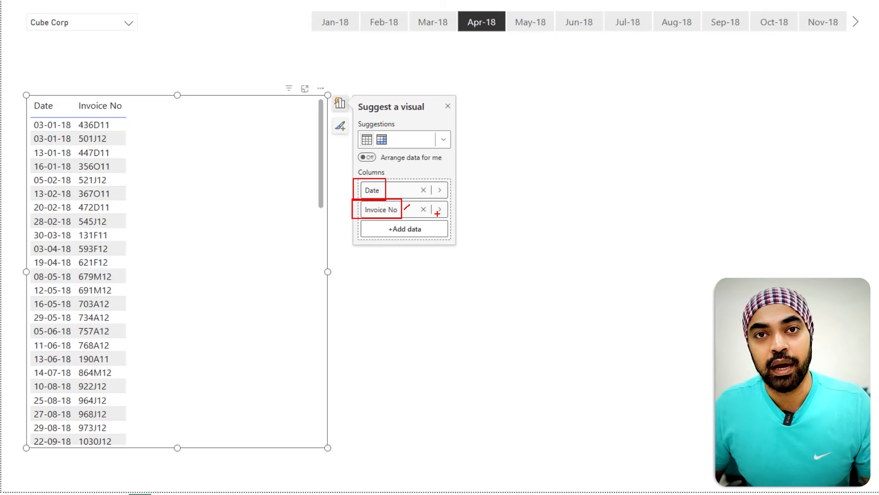
Step: Re-examine the month slicer's field and reselect Apr-18 in the slicer
{"action": "left_click", "coordinate": [457, 30]}
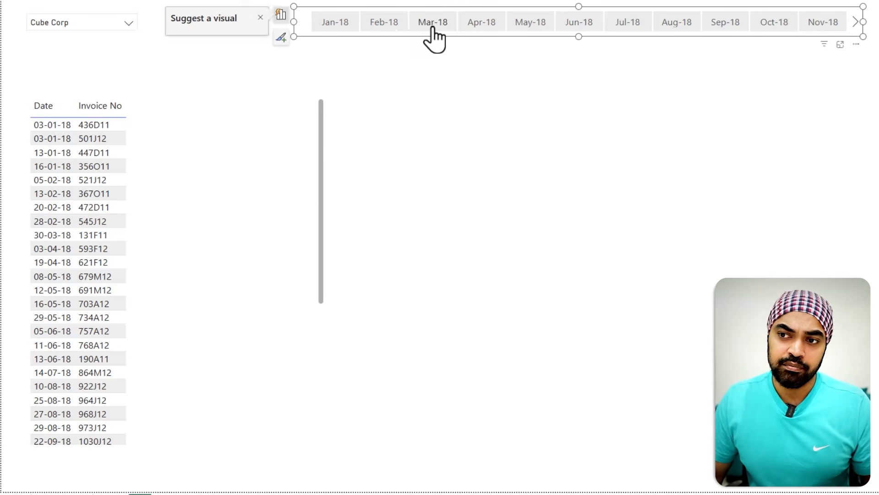
{"action": "left_click", "coordinate": [388, 28]}
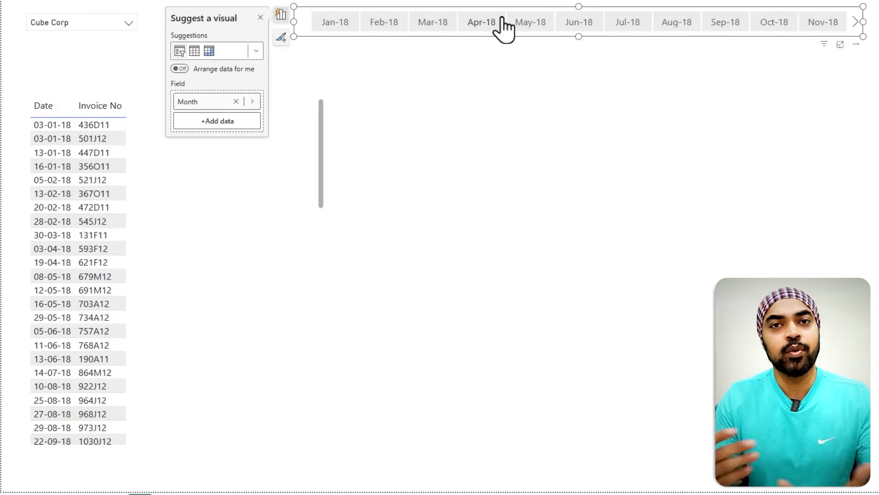
{"action": "left_click", "coordinate": [502, 21]}
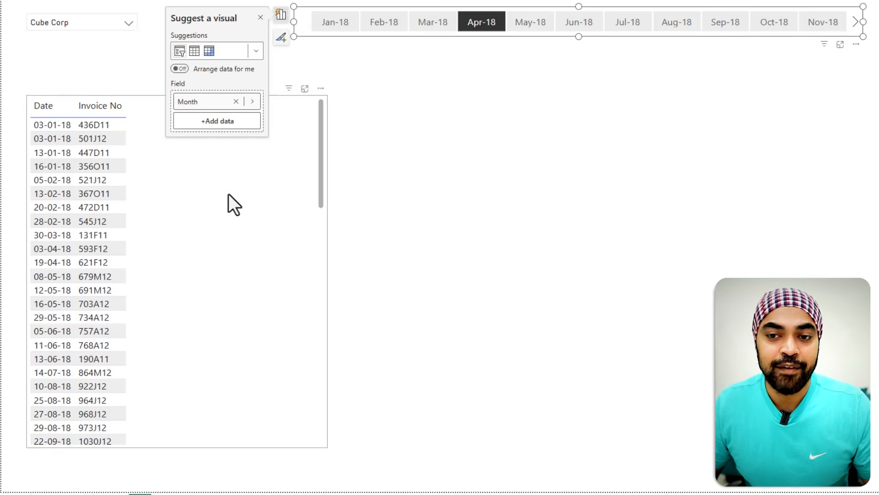
{"action": "left_click", "coordinate": [431, 217]}
{"action": "mouse_move", "coordinate": [129, 101]}
{"action": "left_mouse_down"}
{"action": "mouse_move", "coordinate": [213, 236]}
{"action": "mouse_move", "coordinate": [425, 80]}
{"action": "left_mouse_up"}
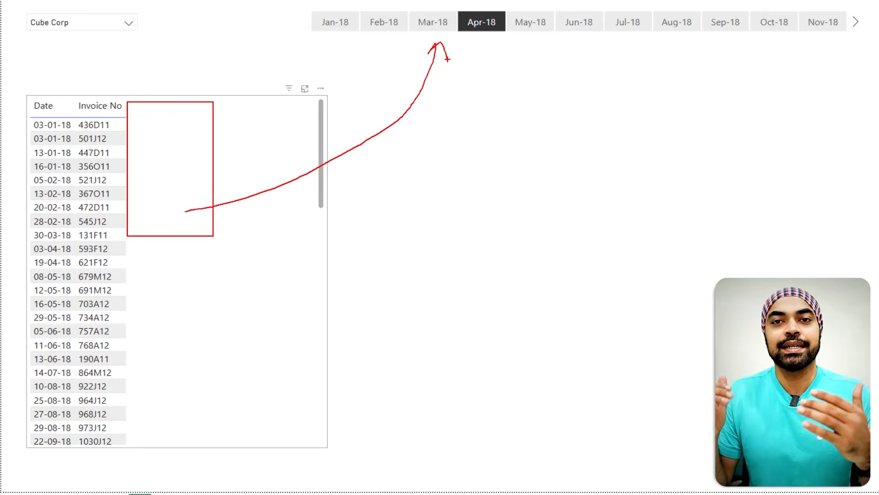
{"action": "key", "text": "Escape"}
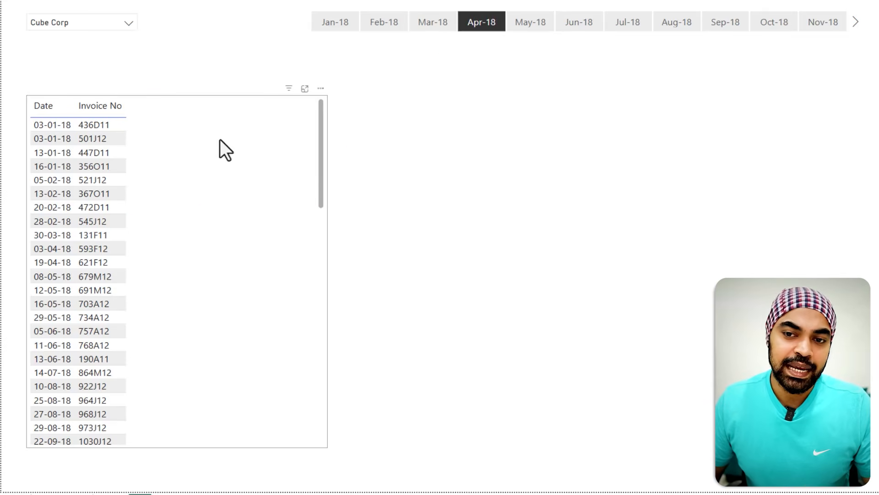
Step: Examine the Invoice Amount measure's CALCULATE and FILTER formula using the As on Date measure
{"action": "key", "text": "ctrl+2"}
{"action": "mouse_move", "coordinate": [135, 117]}
{"action": "left_mouse_down"}
{"action": "mouse_move", "coordinate": [175, 132]}
{"action": "mouse_move", "coordinate": [164, 158]}
{"action": "mouse_move", "coordinate": [175, 161]}
{"action": "left_mouse_up"}
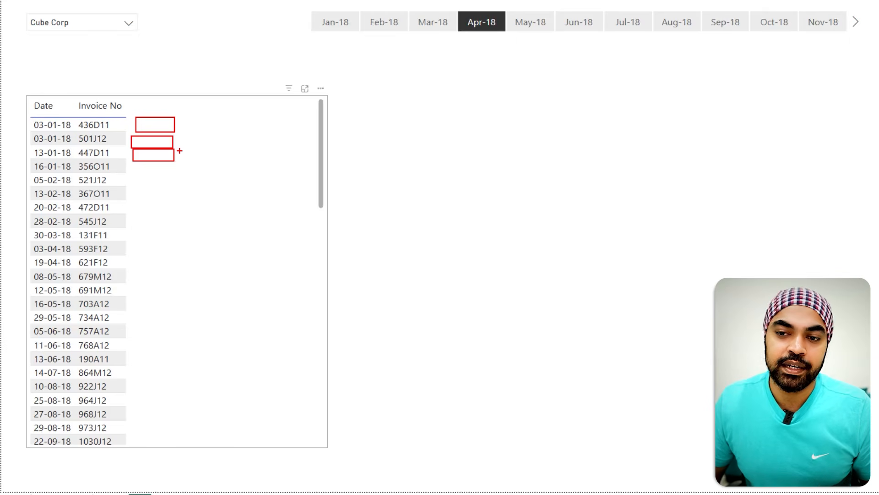
{"action": "mouse_move", "coordinate": [179, 150]}
{"action": "left_mouse_down"}
{"action": "mouse_move", "coordinate": [439, 90]}
{"action": "mouse_move", "coordinate": [490, 37]}
{"action": "left_mouse_up"}
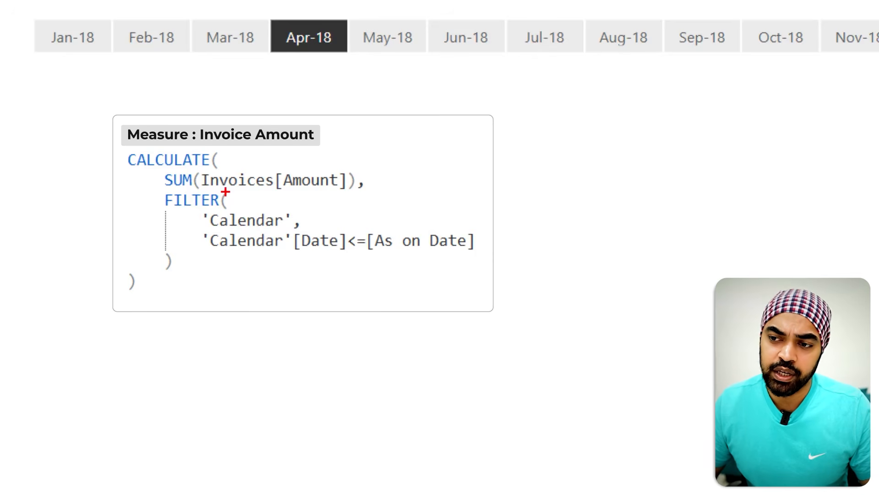
{"action": "left_click_drag", "start_coordinate": [242, 192], "coordinate": [332, 188]}
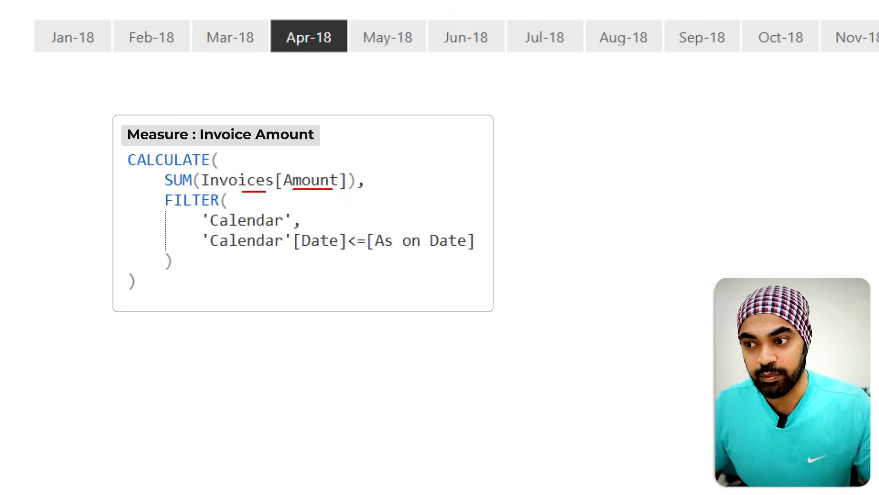
{"action": "left_click_drag", "start_coordinate": [387, 257], "coordinate": [466, 259]}
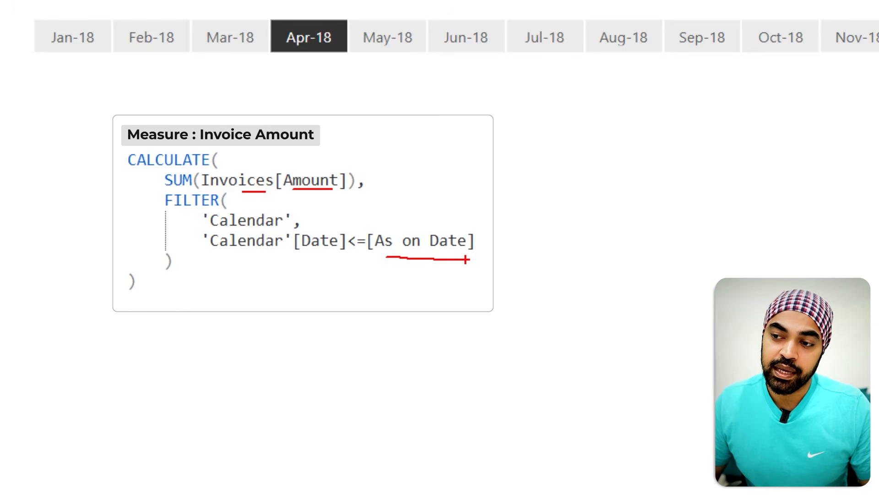
{"action": "mouse_move", "coordinate": [429, 227]}
{"action": "left_mouse_down"}
{"action": "mouse_move", "coordinate": [422, 187]}
{"action": "mouse_move", "coordinate": [309, 68]}
{"action": "left_mouse_up"}
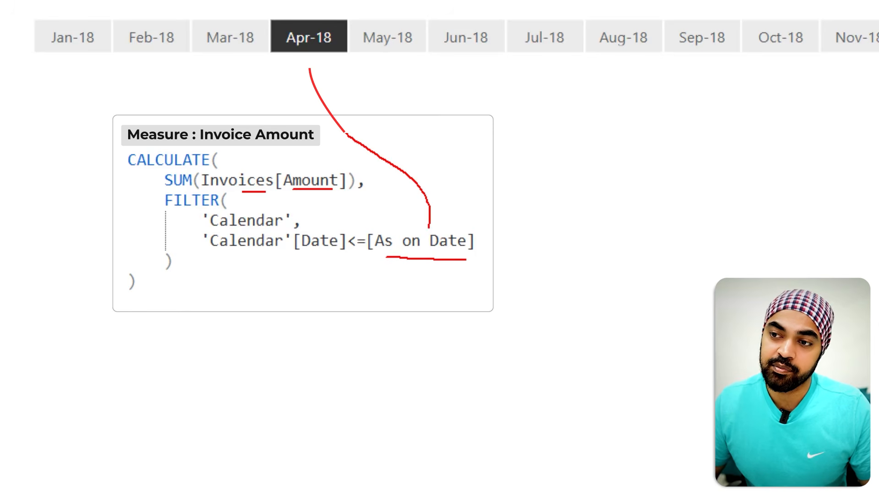
{"action": "key", "text": "Escape"}
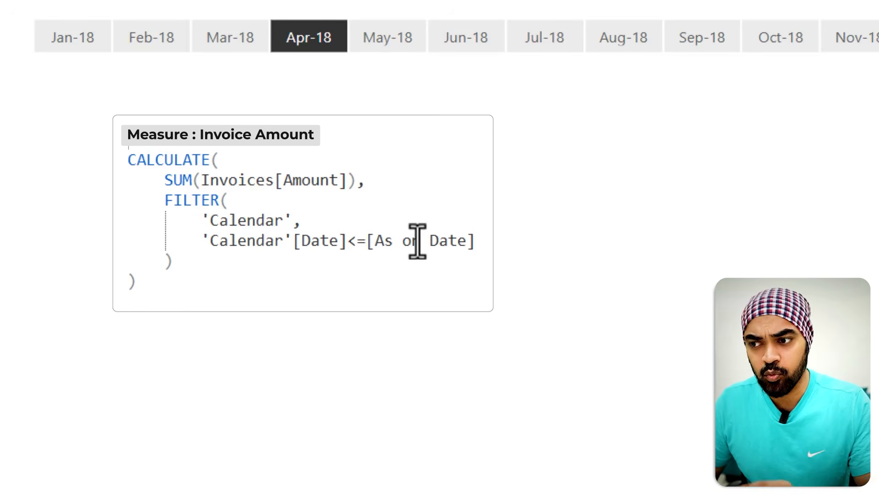
Step: Peek at the definition of the As on Date measure referenced in the formula
{"action": "right_click", "coordinate": [418, 240]}
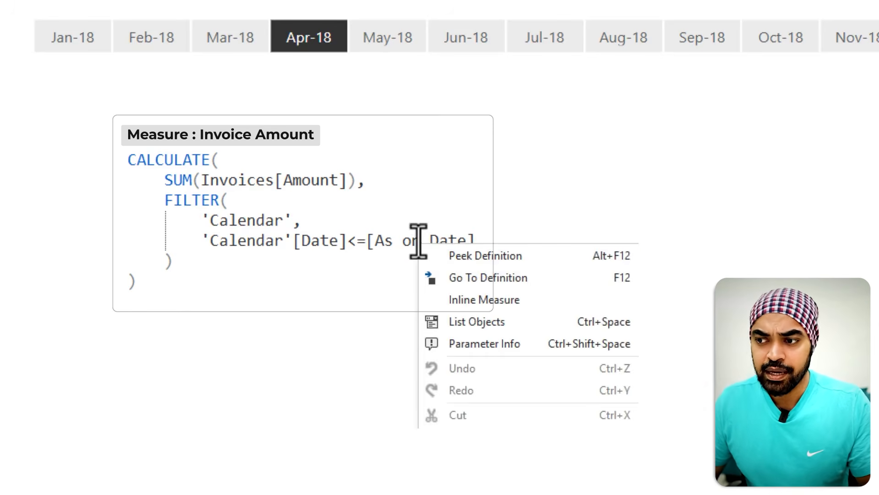
{"action": "left_click", "coordinate": [449, 258]}
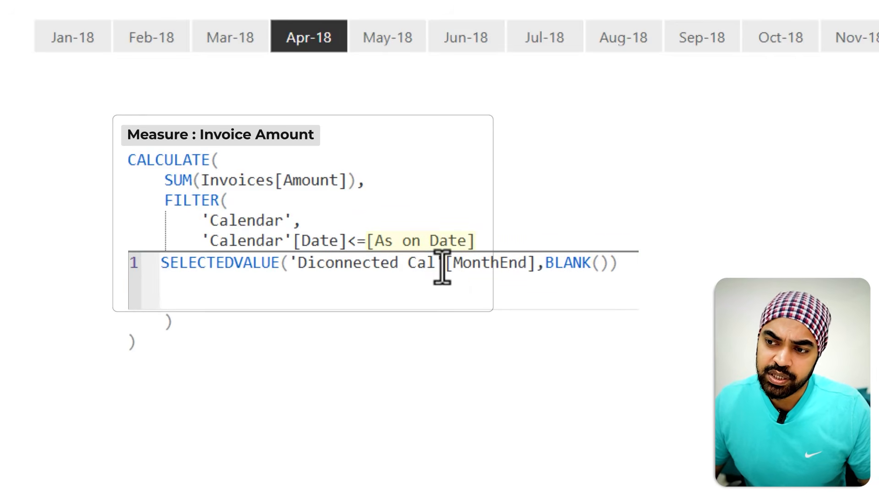
{"action": "key", "text": "ctrl+2"}
{"action": "left_click_drag", "start_coordinate": [305, 276], "coordinate": [495, 281]}
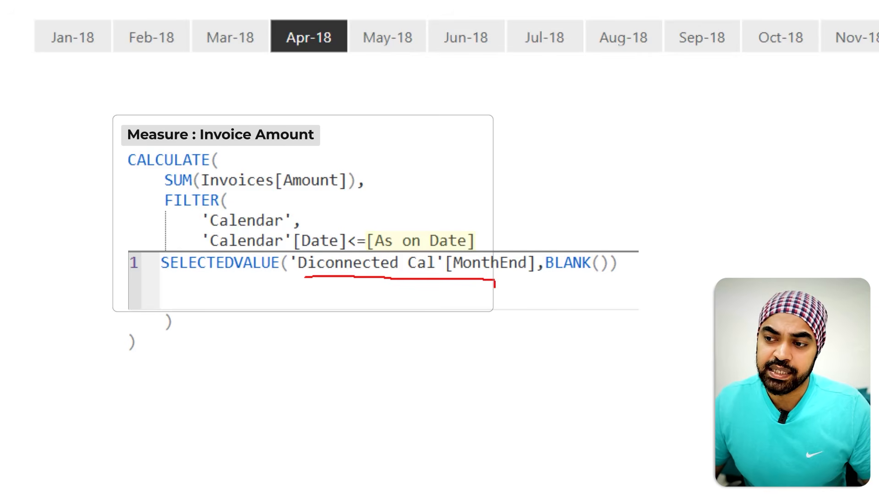
{"action": "key", "text": "Escape"}
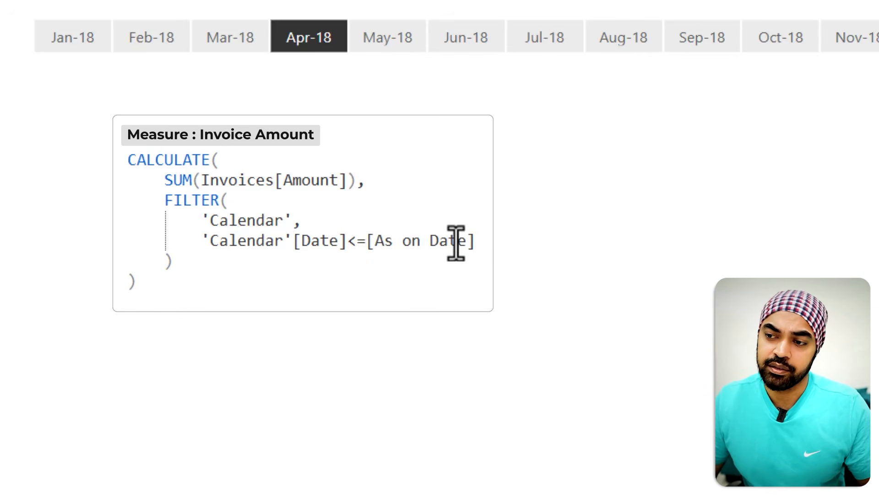
Step: Review the table's Invoice Amount column against the Apr-18 slicer selection
{"action": "key", "text": "ctrl+2"}
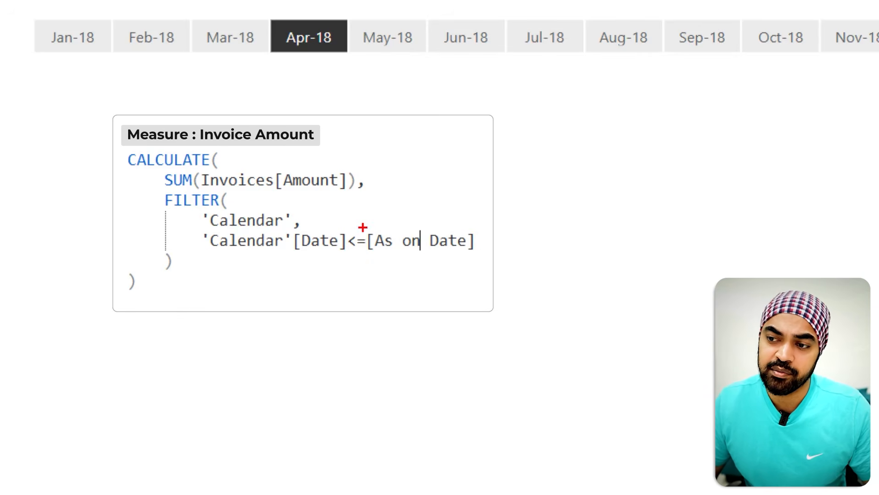
{"action": "left_click_drag", "start_coordinate": [362, 227], "coordinate": [493, 264]}
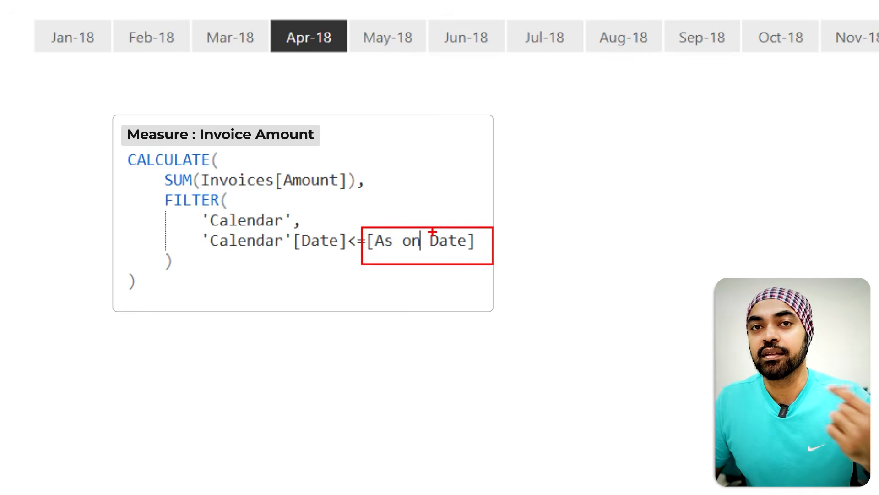
{"action": "mouse_move", "coordinate": [432, 231]}
{"action": "left_mouse_down"}
{"action": "mouse_move", "coordinate": [382, 139]}
{"action": "mouse_move", "coordinate": [309, 63]}
{"action": "left_mouse_up"}
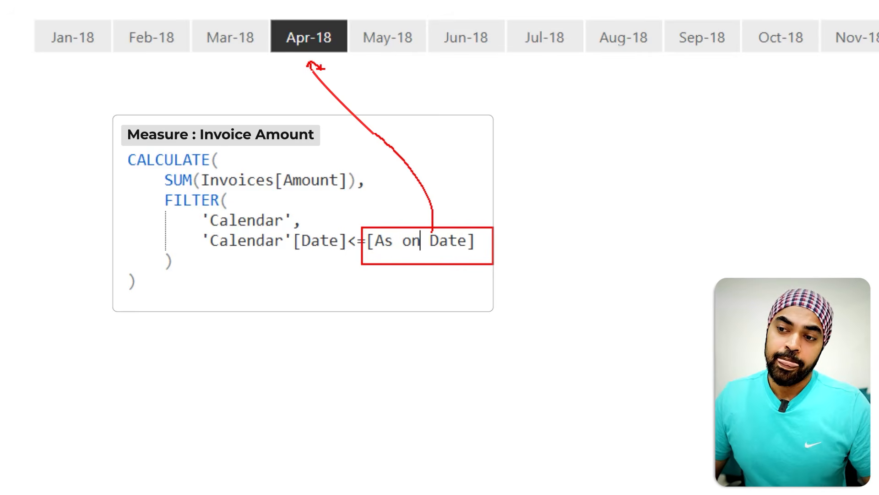
{"action": "key", "text": "Escape"}
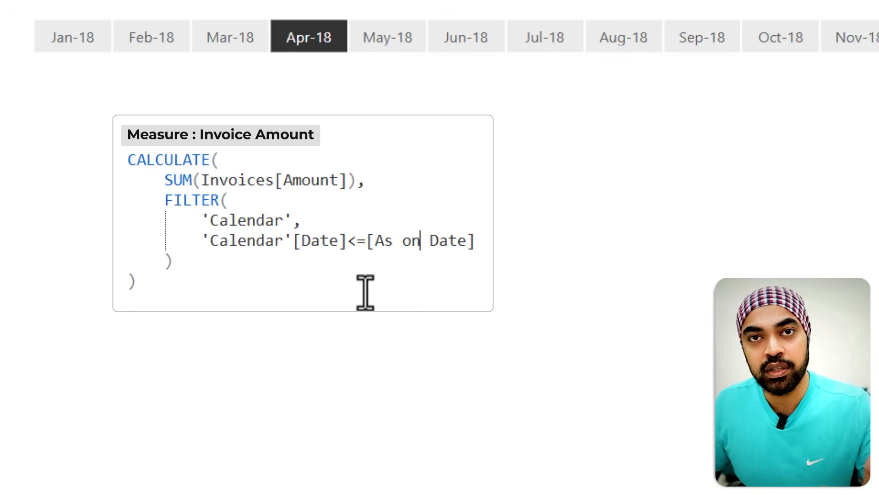
{"action": "key", "text": "ctrl+2"}
{"action": "left_click_drag", "start_coordinate": [344, 255], "coordinate": [448, 260]}
{"action": "left_click_drag", "start_coordinate": [401, 212], "coordinate": [312, 60]}
{"action": "key", "text": "Escape"}
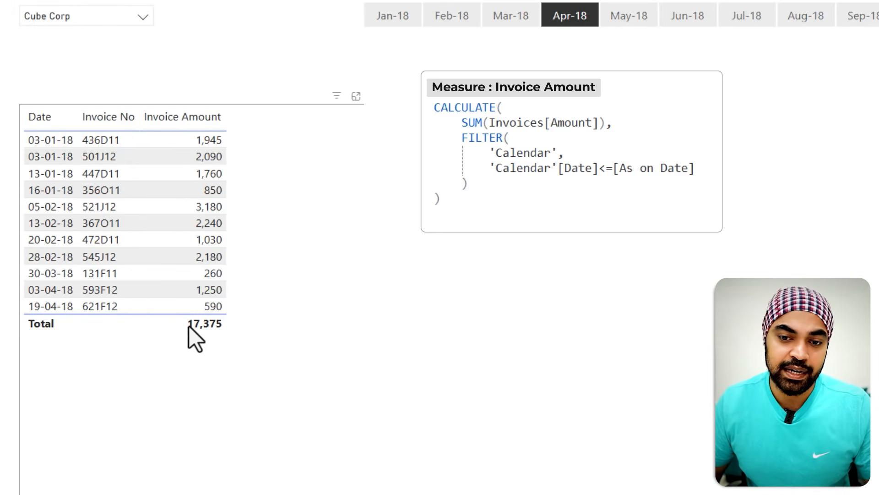
{"action": "key", "text": "ctrl+2"}
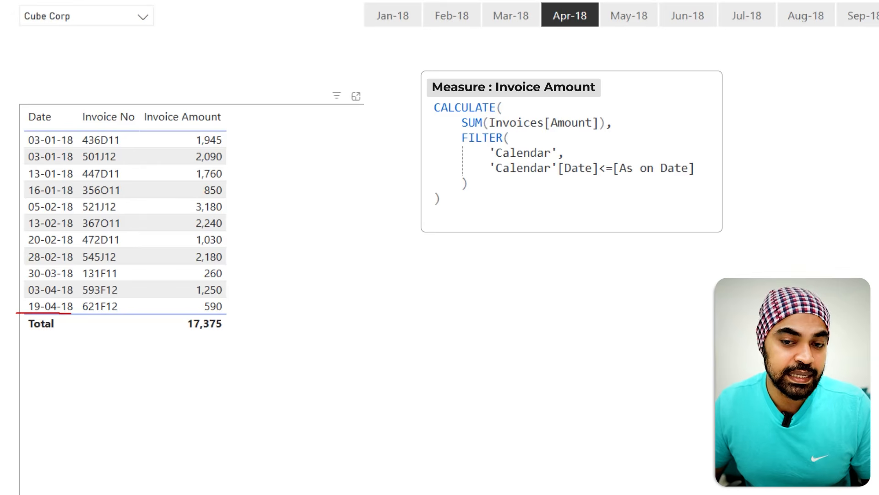
{"action": "left_click_drag", "start_coordinate": [227, 317], "coordinate": [251, 302]}
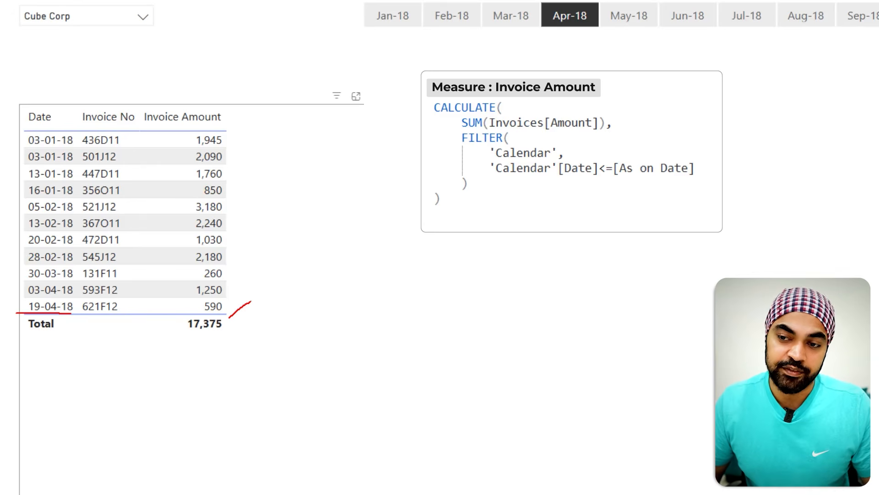
{"action": "key", "text": "Escape"}
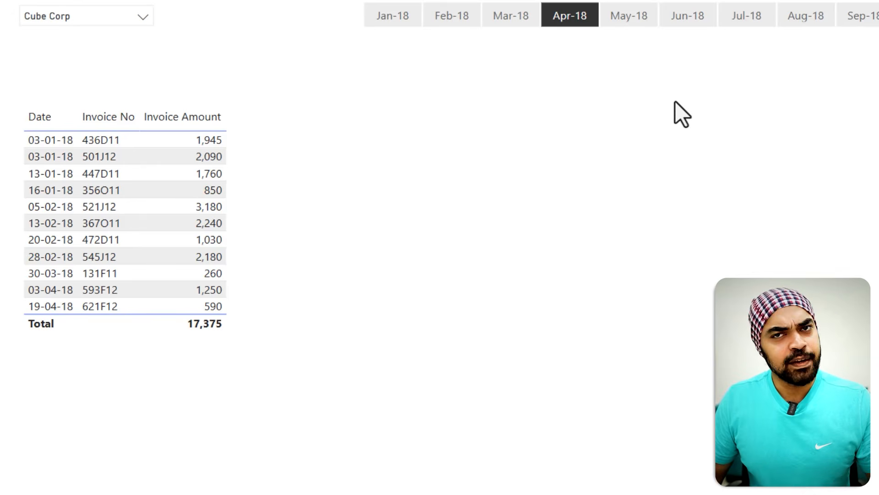
Step: Step the month slicer through May-18 and Jun-18 to Jul-18
{"action": "left_click", "coordinate": [630, 21]}
{"action": "left_click", "coordinate": [687, 15]}
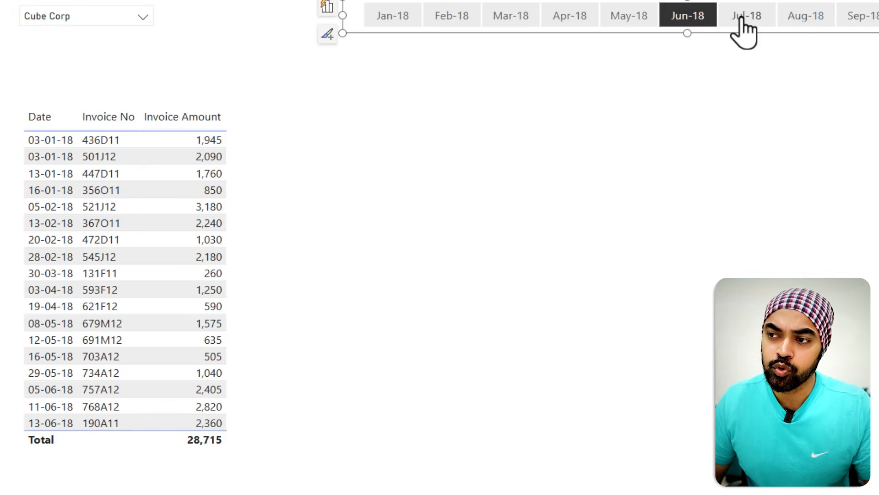
{"action": "left_click", "coordinate": [742, 19]}
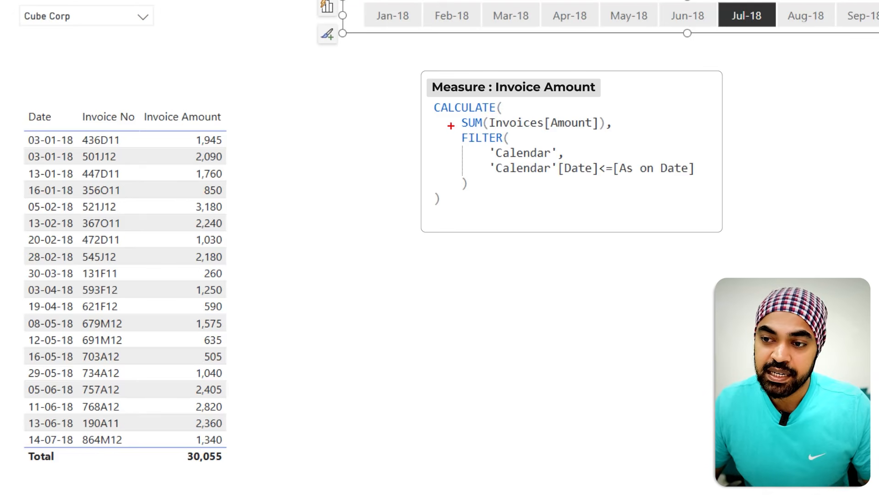
Step: Examine the finished report's Invoice Amount, Receipts and Balance cards and its invoice table
{"action": "mouse_move", "coordinate": [451, 126]}
{"action": "left_mouse_down"}
{"action": "mouse_move", "coordinate": [577, 179]}
{"action": "mouse_move", "coordinate": [695, 192]}
{"action": "left_mouse_up"}
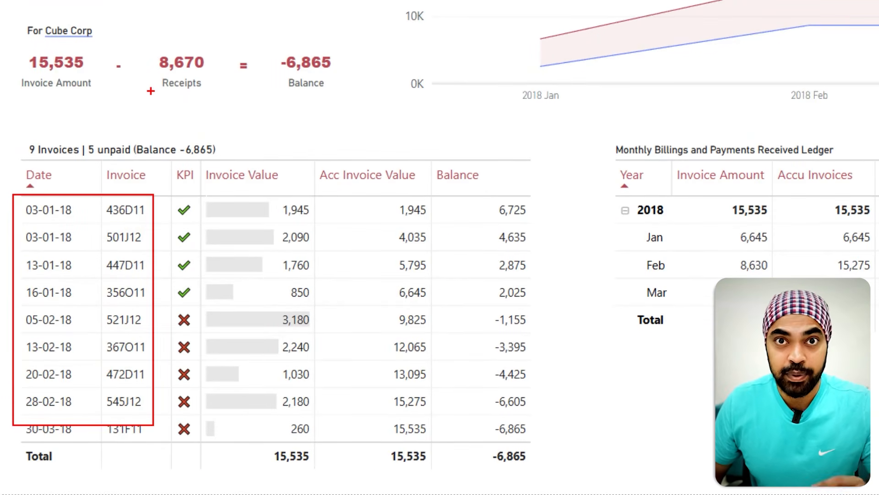
{"action": "left_click_drag", "start_coordinate": [146, 44], "coordinate": [213, 98]}
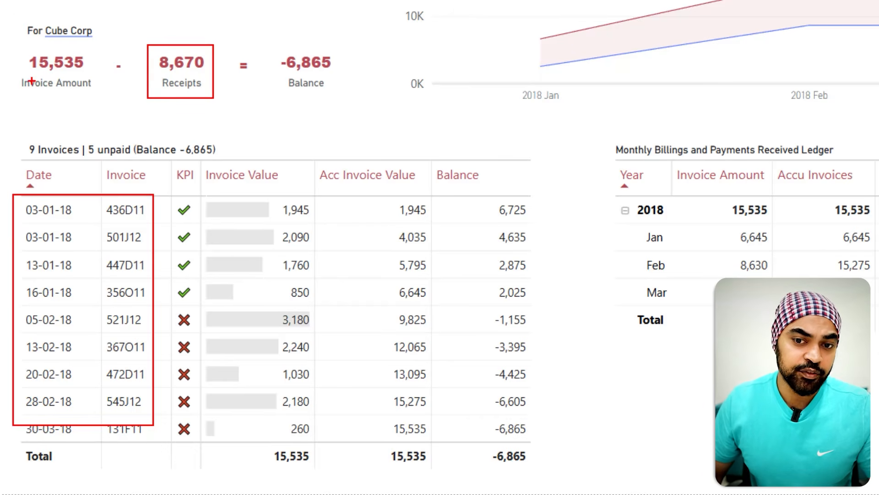
{"action": "left_click_drag", "start_coordinate": [26, 76], "coordinate": [58, 76]}
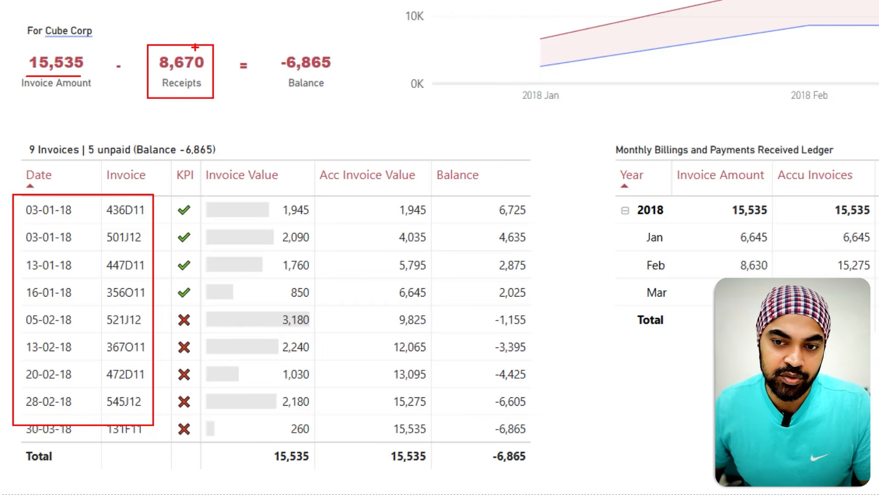
Step: Trace the finished report's Invoice Value, Acc Invoice Value and Balance columns against the Receipts card
{"action": "left_click_drag", "start_coordinate": [195, 47], "coordinate": [205, 30]}
{"action": "key", "text": "Escape"}
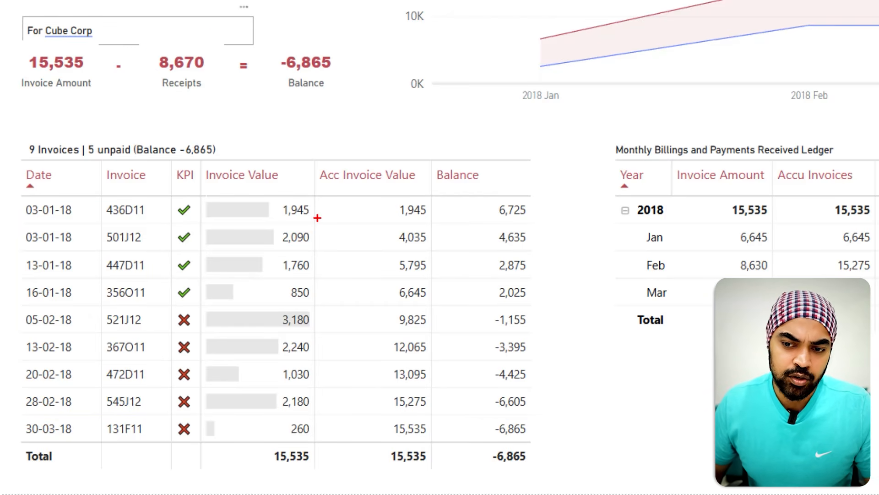
{"action": "left_click_drag", "start_coordinate": [316, 212], "coordinate": [324, 206]}
{"action": "left_click_drag", "start_coordinate": [318, 239], "coordinate": [326, 230]}
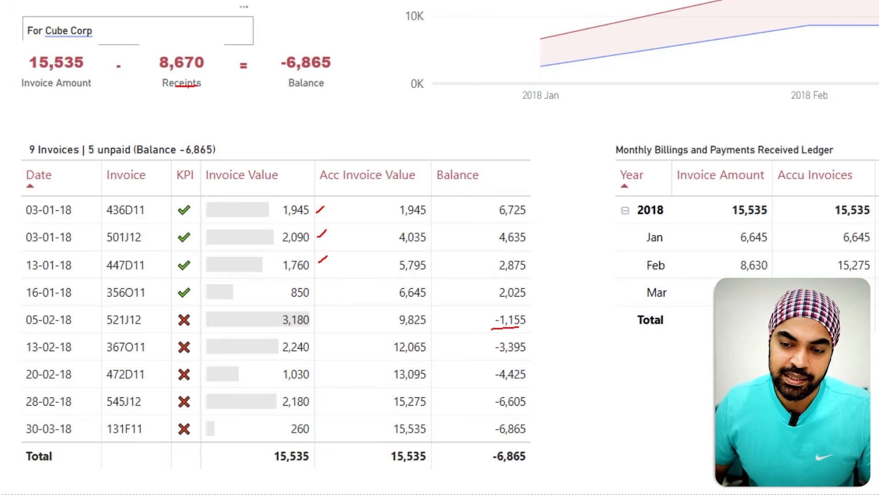
{"action": "left_click_drag", "start_coordinate": [283, 333], "coordinate": [298, 332]}
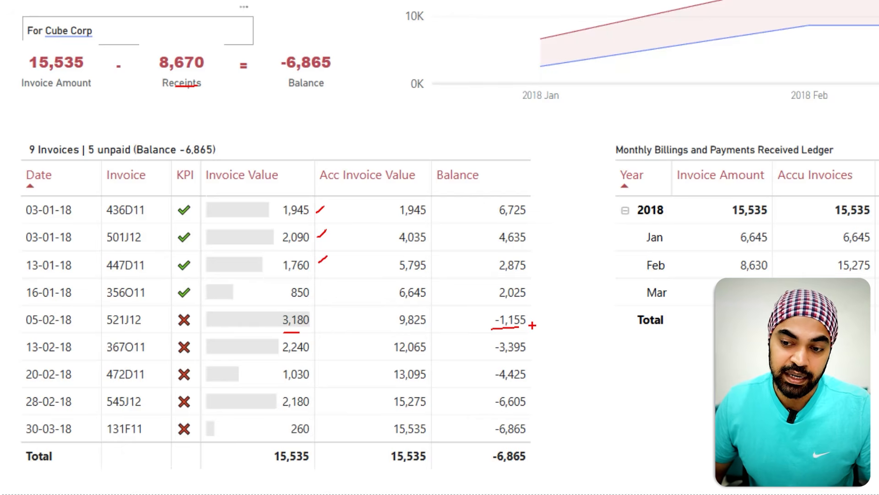
{"action": "left_click_drag", "start_coordinate": [531, 325], "coordinate": [537, 321]}
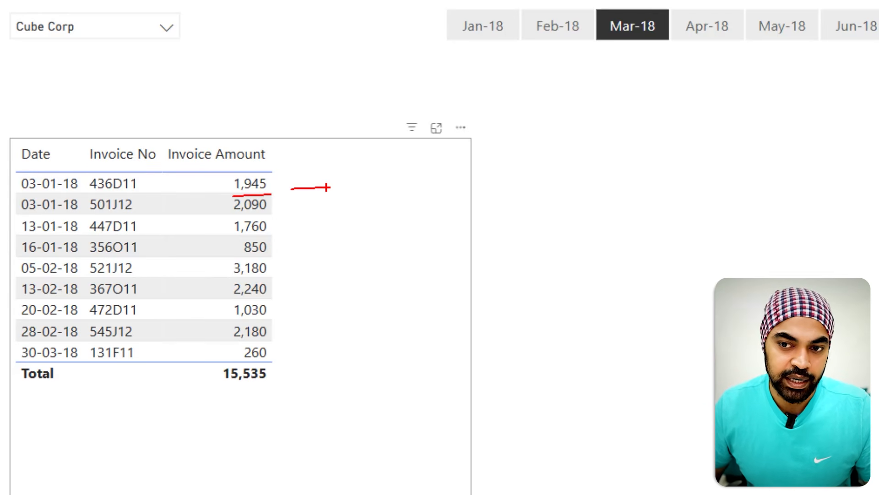
Step: Walk down the working invoice table's Invoice Amount column under the Mar-18 slicer selection
{"action": "left_click_drag", "start_coordinate": [229, 210], "coordinate": [335, 214]}
{"action": "mouse_move", "coordinate": [271, 185]}
{"action": "left_mouse_down"}
{"action": "mouse_move", "coordinate": [271, 237]}
{"action": "mouse_move", "coordinate": [323, 237]}
{"action": "left_mouse_up"}
{"action": "mouse_move", "coordinate": [273, 189]}
{"action": "left_mouse_down"}
{"action": "mouse_move", "coordinate": [275, 251]}
{"action": "mouse_move", "coordinate": [339, 262]}
{"action": "left_mouse_up"}
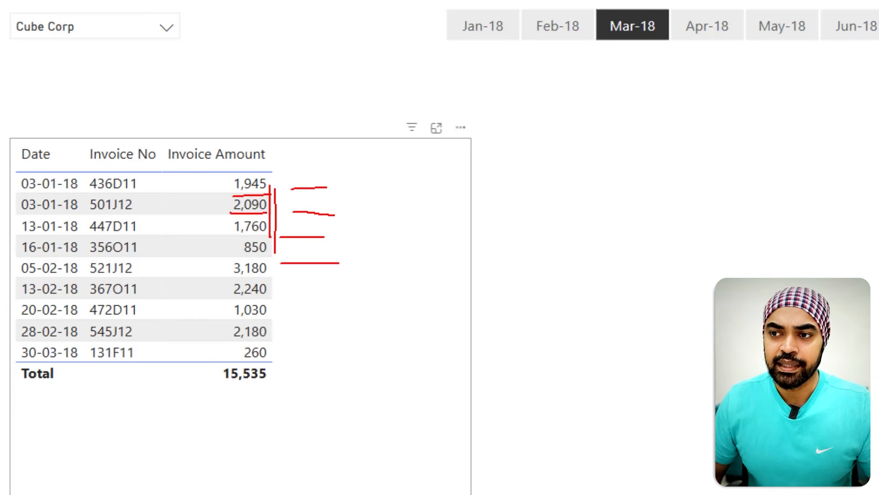
{"action": "left_click_drag", "start_coordinate": [651, 47], "coordinate": [669, 47]}
{"action": "mouse_move", "coordinate": [274, 188]}
{"action": "left_mouse_down"}
{"action": "mouse_move", "coordinate": [272, 357]}
{"action": "mouse_move", "coordinate": [333, 361]}
{"action": "left_mouse_up"}
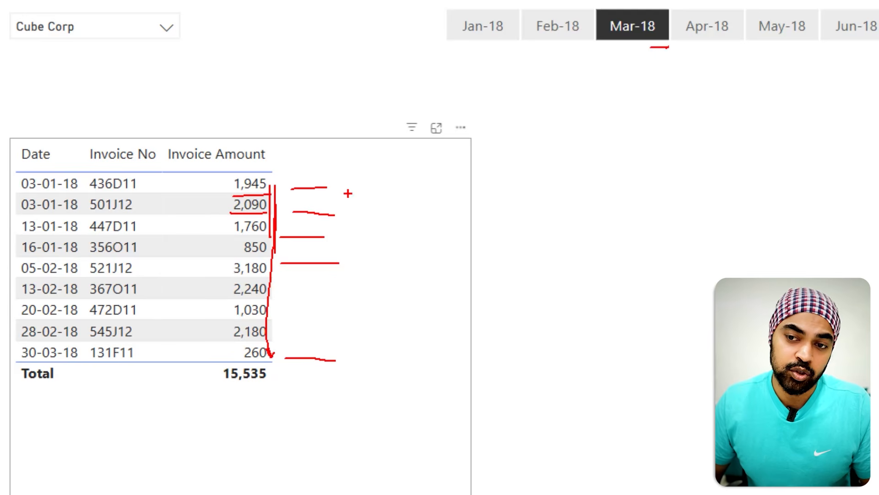
{"action": "mouse_move", "coordinate": [349, 187]}
{"action": "left_mouse_down"}
{"action": "mouse_move", "coordinate": [350, 348]}
{"action": "mouse_move", "coordinate": [360, 342]}
{"action": "left_mouse_up"}
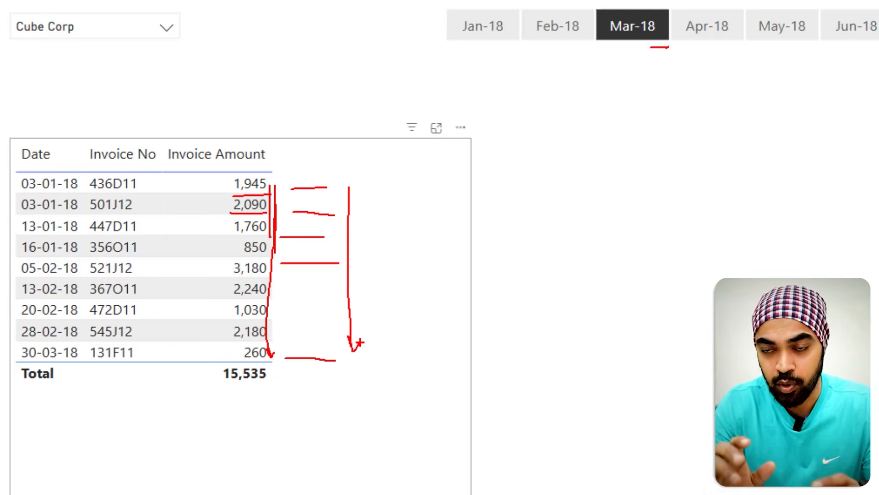
{"action": "key", "text": "Escape"}
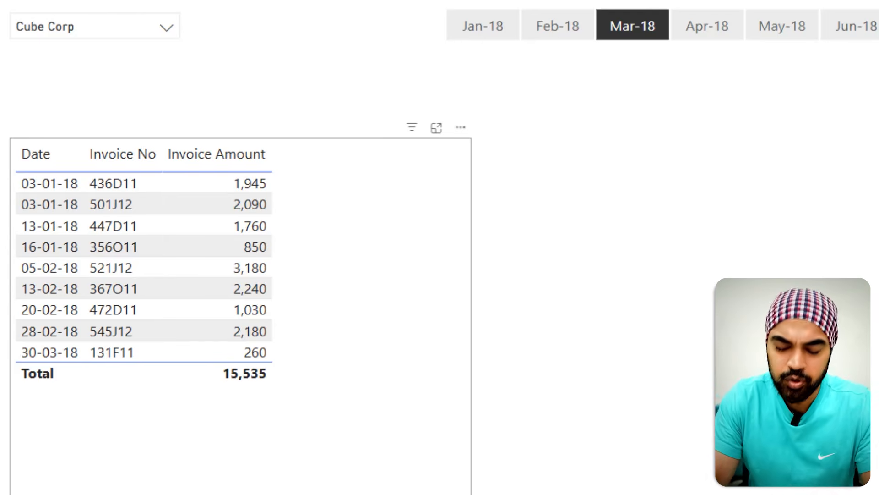
Step: Add a visual calculation named Running sum using RUNNINGSUM([Invoice Amount]) to the invoice table
{"action": "left_click", "coordinate": [390, 256]}
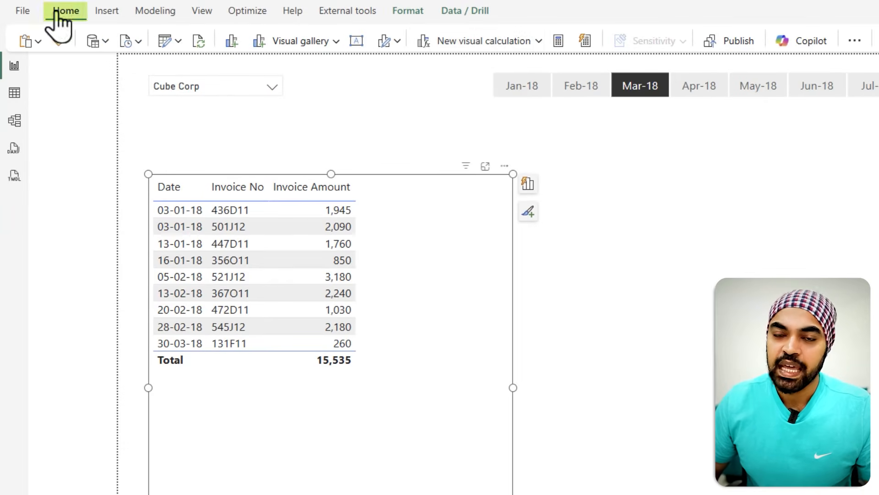
{"action": "left_click", "coordinate": [510, 42]}
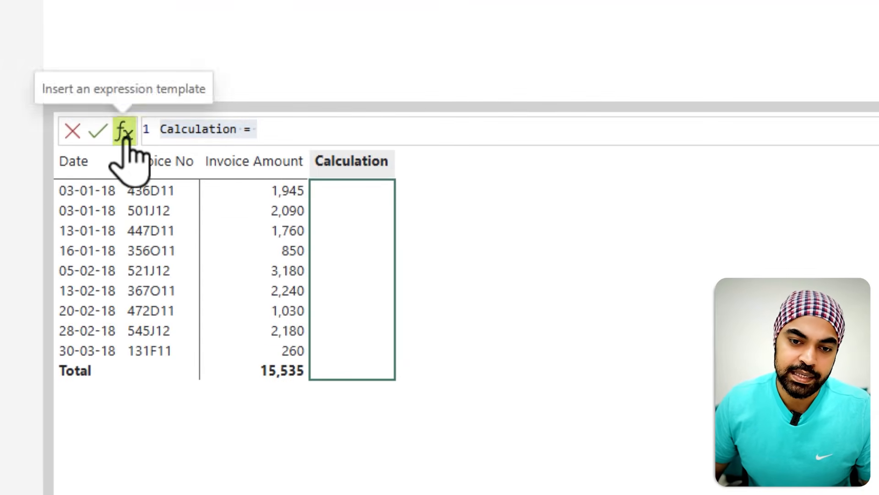
{"action": "left_click", "coordinate": [123, 131]}
{"action": "left_click", "coordinate": [136, 161]}
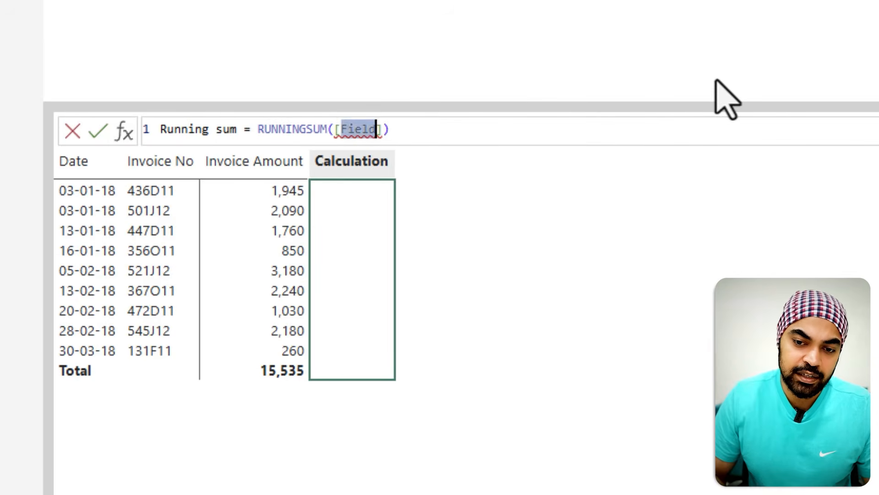
{"action": "key", "text": "BackSpace"}
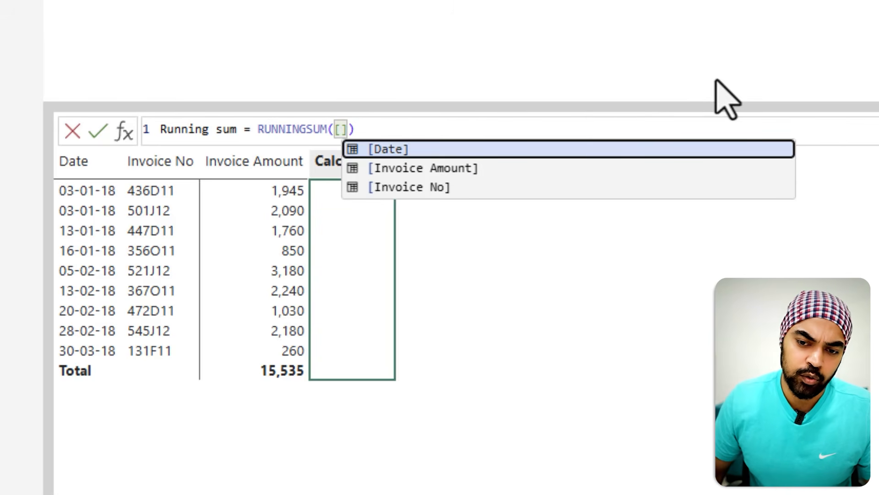
{"action": "left_click", "coordinate": [418, 173]}
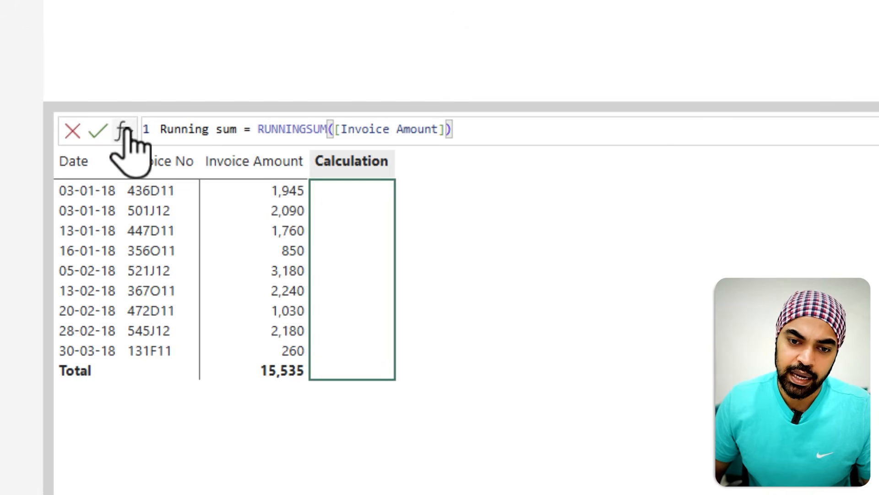
{"action": "left_click", "coordinate": [98, 131]}
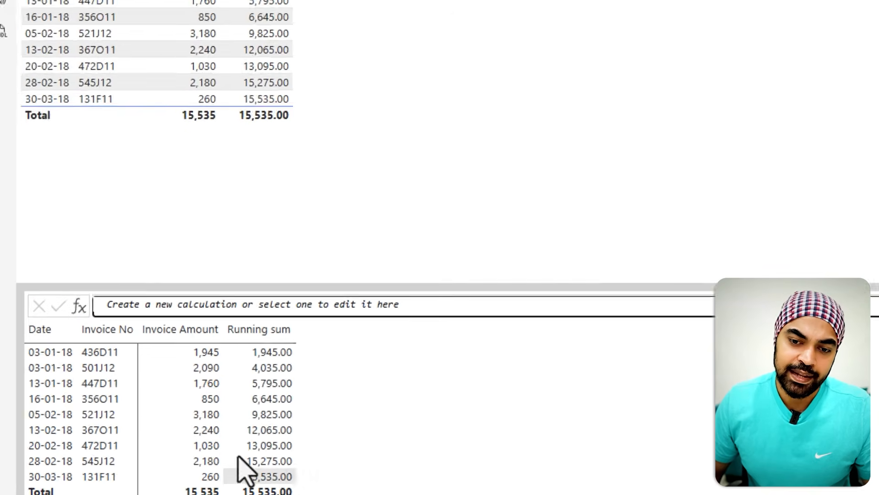
{"action": "left_click", "coordinate": [45, 26]}
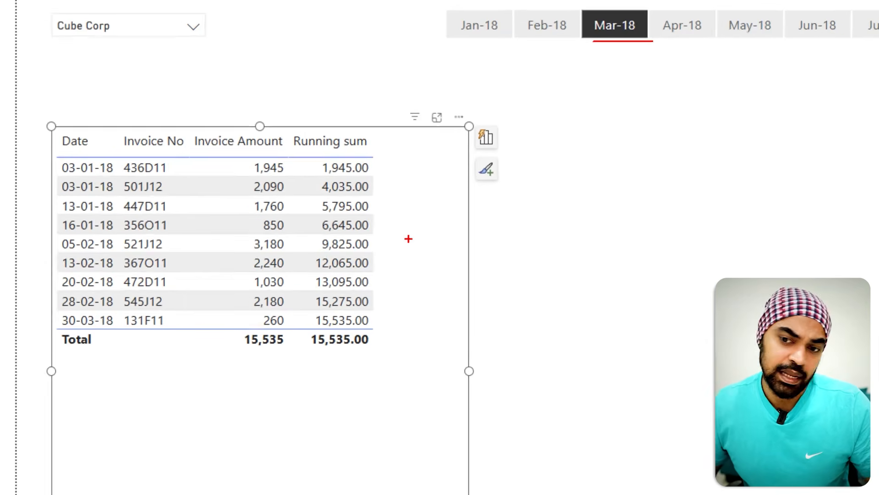
Step: Compare the new Running sum column row by row against the receipts total
{"action": "mouse_move", "coordinate": [421, 287]}
{"action": "left_mouse_down"}
{"action": "mouse_move", "coordinate": [405, 279]}
{"action": "mouse_move", "coordinate": [422, 283]}
{"action": "left_mouse_up"}
{"action": "left_click_drag", "start_coordinate": [432, 284], "coordinate": [459, 287]}
{"action": "left_click_drag", "start_coordinate": [440, 298], "coordinate": [466, 339]}
{"action": "left_click_drag", "start_coordinate": [417, 368], "coordinate": [446, 368]}
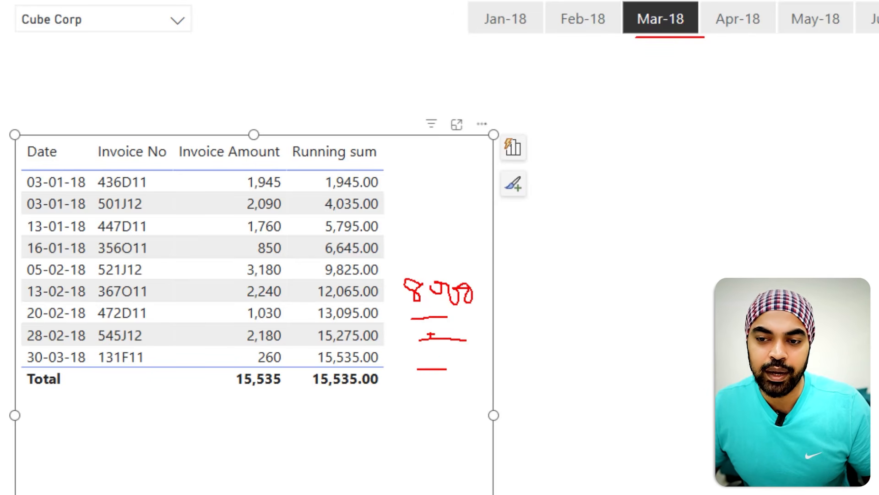
{"action": "left_click_drag", "start_coordinate": [421, 244], "coordinate": [454, 245]}
{"action": "left_click", "coordinate": [440, 218]}
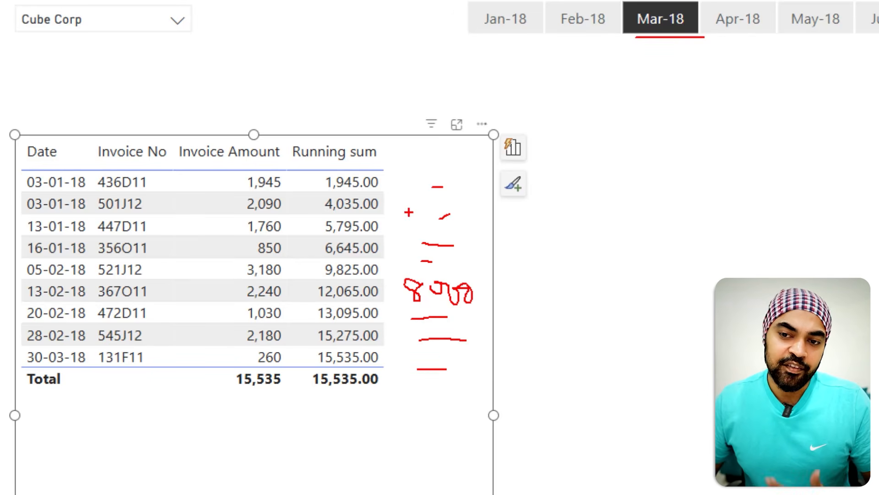
{"action": "mouse_move", "coordinate": [437, 186]}
{"action": "left_mouse_down"}
{"action": "mouse_move", "coordinate": [377, 145]}
{"action": "mouse_move", "coordinate": [353, 173]}
{"action": "left_mouse_up"}
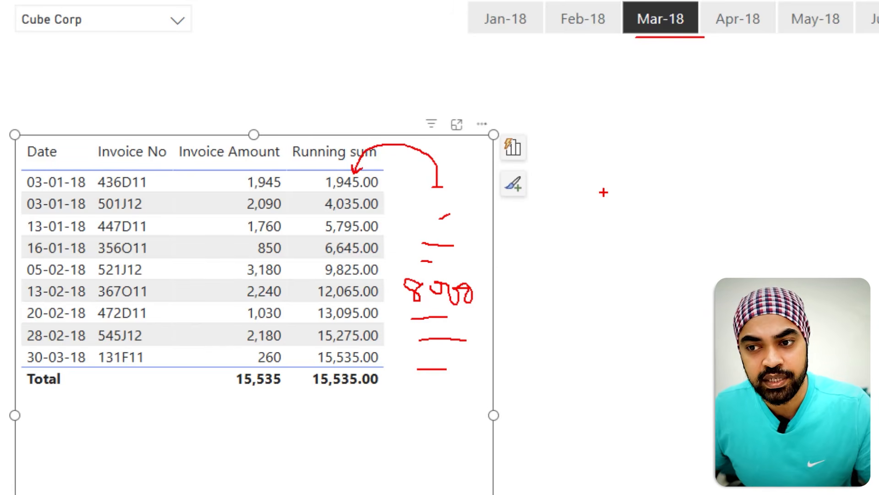
{"action": "mouse_move", "coordinate": [549, 168]}
{"action": "left_mouse_down"}
{"action": "mouse_move", "coordinate": [539, 189]}
{"action": "mouse_move", "coordinate": [552, 170]}
{"action": "left_mouse_up"}
{"action": "left_click_drag", "start_coordinate": [575, 210], "coordinate": [573, 207]}
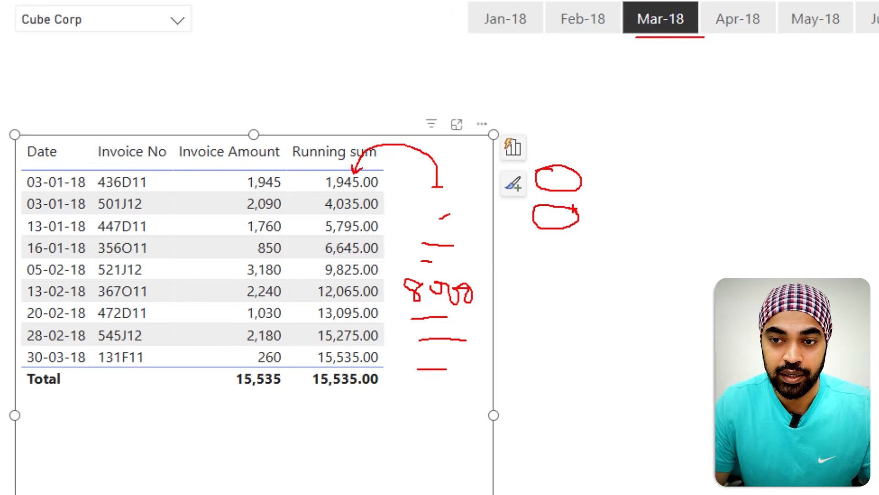
{"action": "key", "text": "Escape"}
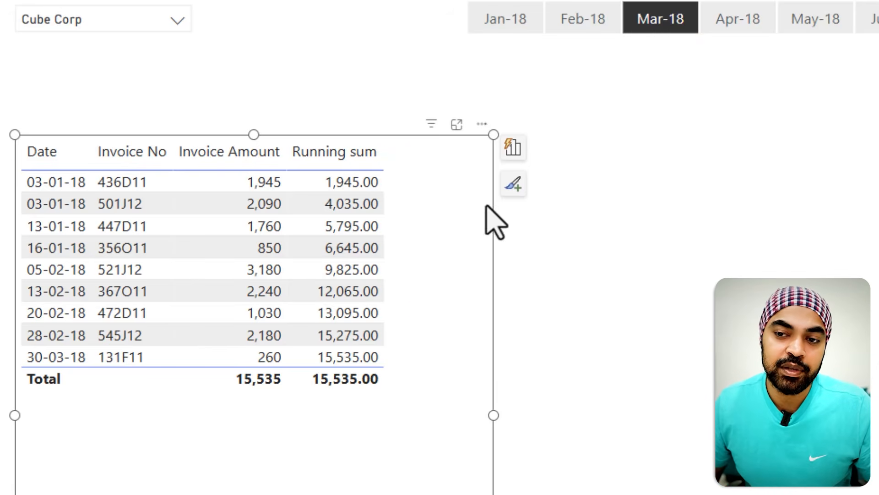
Step: Review the Receipts measure formula and scroll through the table's Receipts column by receipt date
{"action": "left_click_drag", "start_coordinate": [399, 175], "coordinate": [458, 362]}
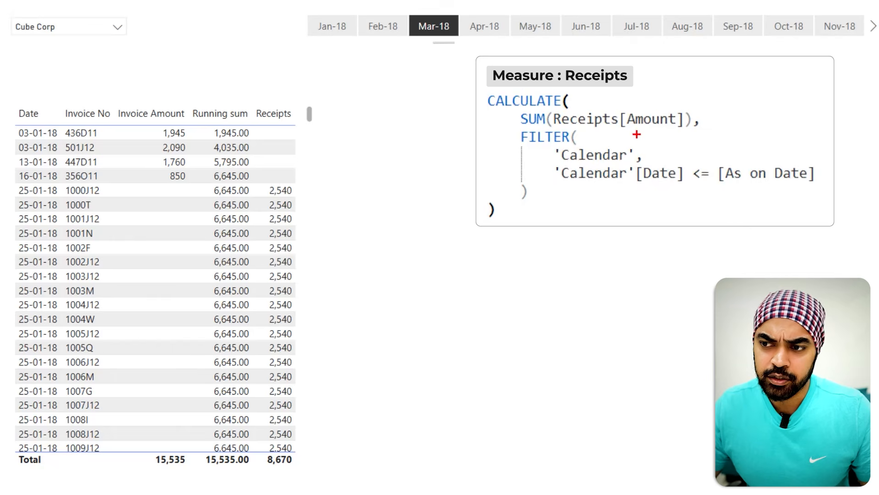
{"action": "left_click_drag", "start_coordinate": [584, 130], "coordinate": [662, 133]}
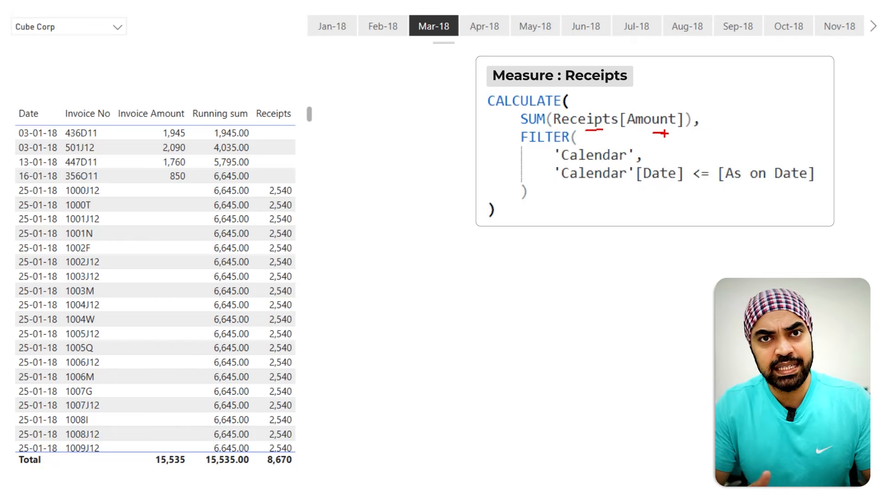
{"action": "key", "text": "Escape"}
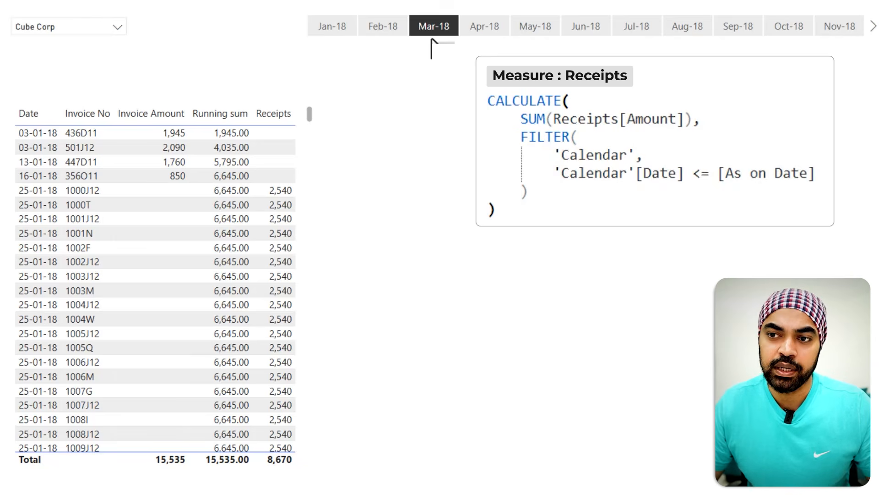
{"action": "left_click_drag", "start_coordinate": [411, 3], "coordinate": [453, 42]}
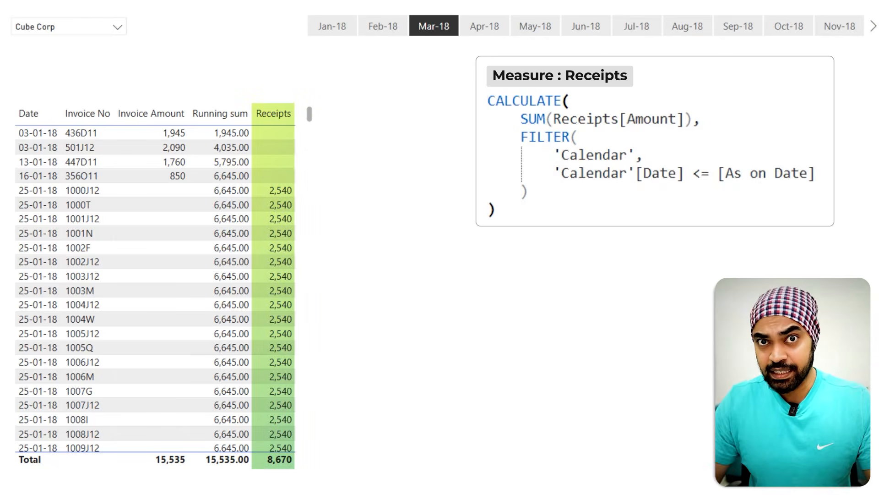
{"action": "scroll", "coordinate": [292, 233], "scroll_direction": "down", "scroll_amount": 5}
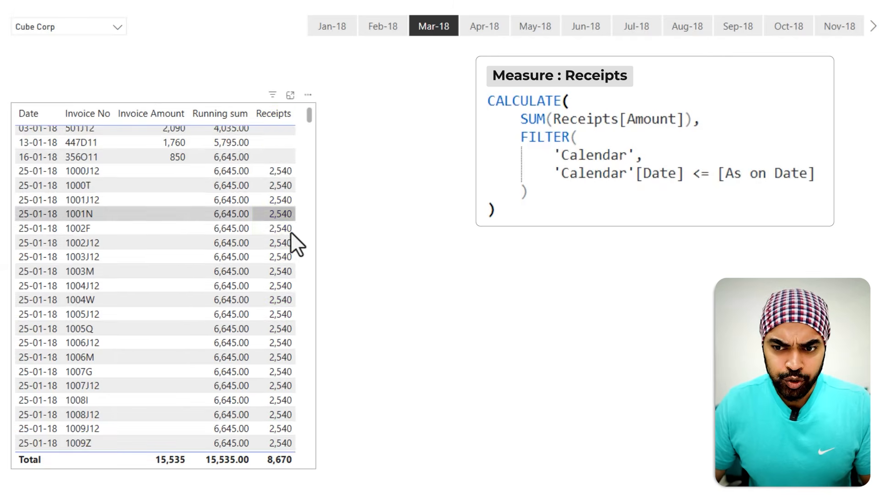
{"action": "scroll", "coordinate": [291, 234], "scroll_direction": "up", "scroll_amount": 5}
{"action": "scroll", "coordinate": [291, 232], "scroll_direction": "up", "scroll_amount": 1}
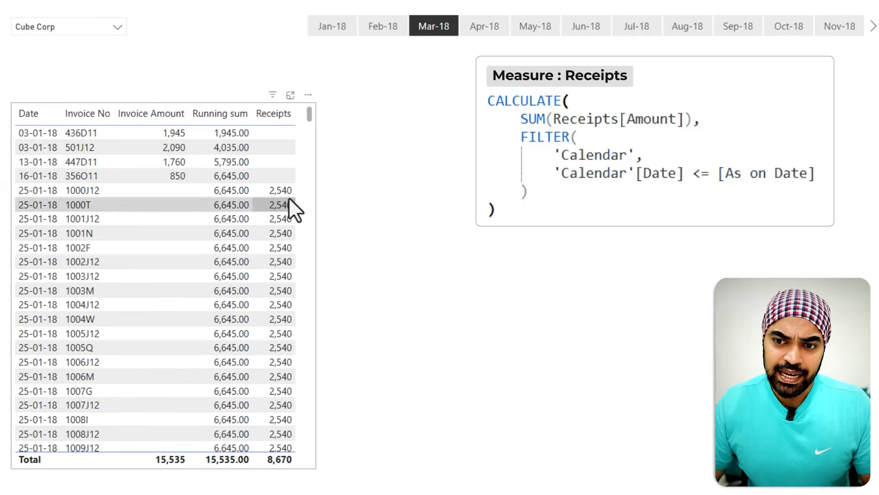
{"action": "scroll", "coordinate": [292, 257], "scroll_direction": "down", "scroll_amount": 7}
{"action": "scroll", "coordinate": [290, 270], "scroll_direction": "down", "scroll_amount": 5}
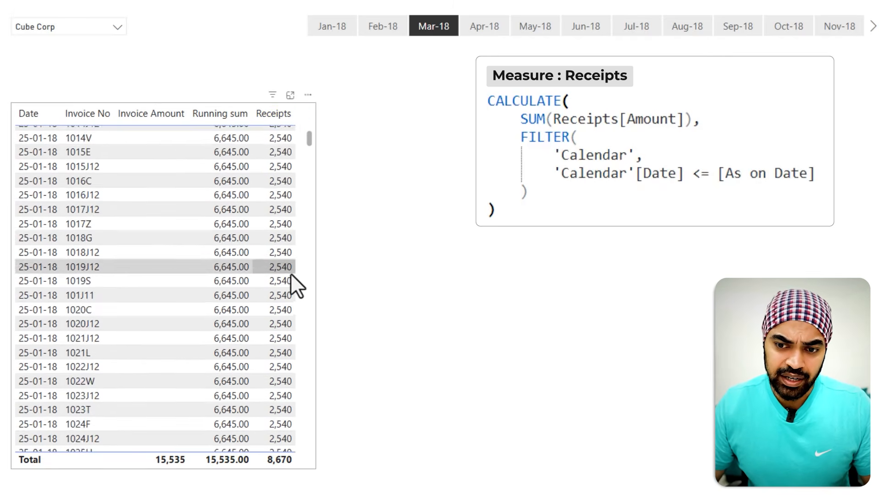
{"action": "scroll", "coordinate": [291, 280], "scroll_direction": "up", "scroll_amount": 10}
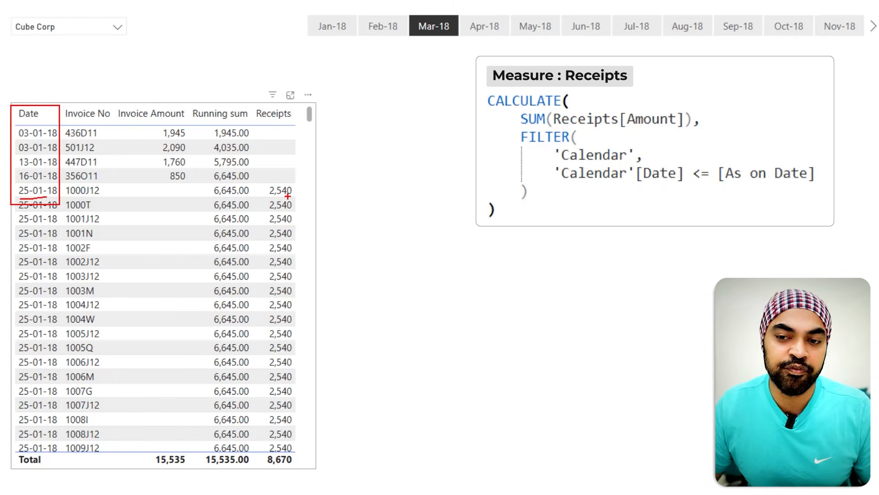
{"action": "left_click_drag", "start_coordinate": [275, 200], "coordinate": [292, 197]}
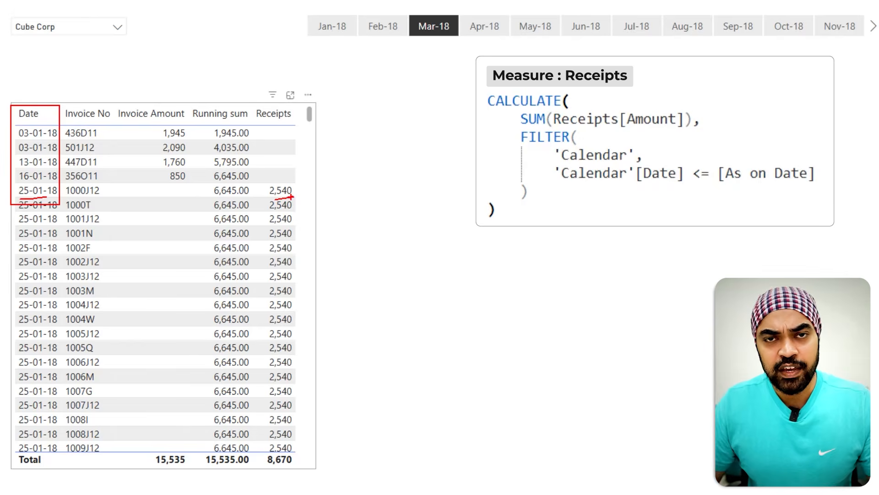
{"action": "key", "text": "Escape"}
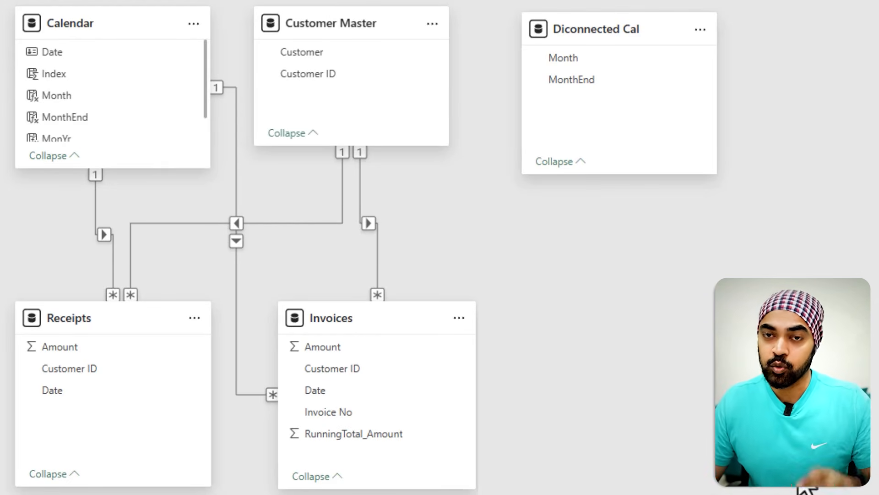
Step: Examine the model relationships linking Receipts and Invoices, then the table's Receipts total and invoice rows
{"action": "mouse_move", "coordinate": [300, 396]}
{"action": "left_mouse_down"}
{"action": "mouse_move", "coordinate": [295, 412]}
{"action": "mouse_move", "coordinate": [374, 419]}
{"action": "mouse_move", "coordinate": [297, 400]}
{"action": "mouse_move", "coordinate": [265, 417]}
{"action": "mouse_move", "coordinate": [88, 346]}
{"action": "left_mouse_up"}
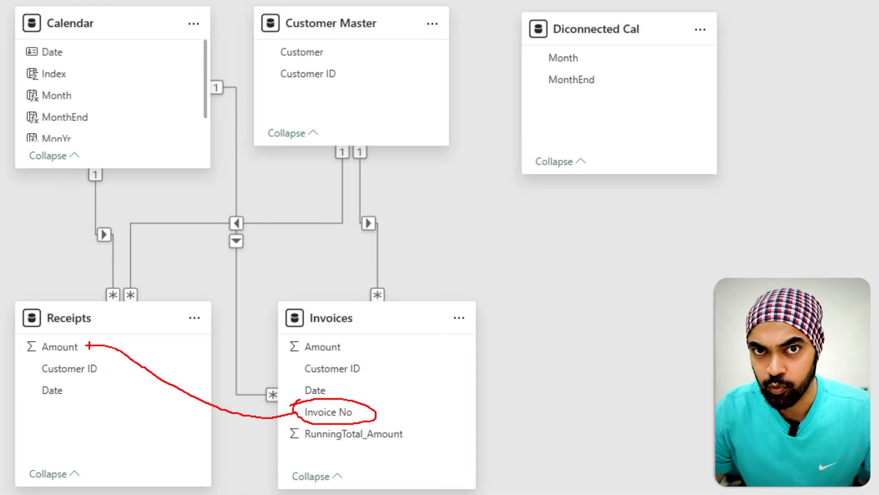
{"action": "key", "text": "Escape"}
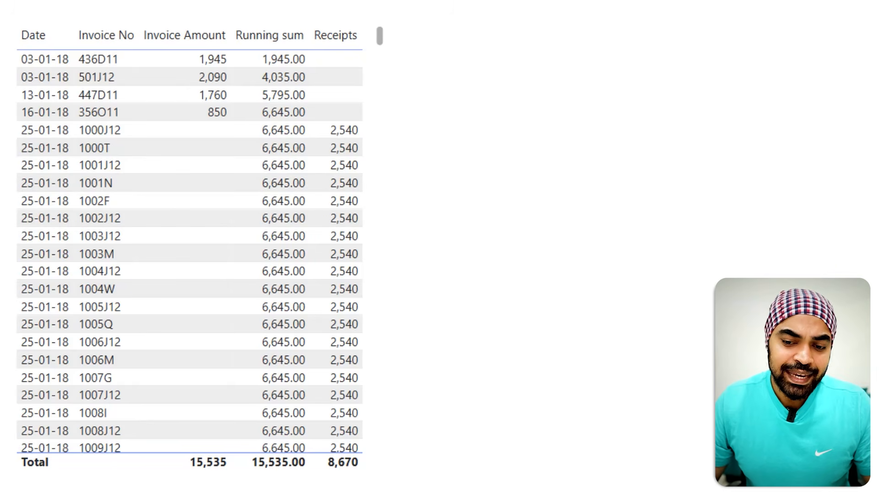
{"action": "left_click_drag", "start_coordinate": [318, 456], "coordinate": [361, 474]}
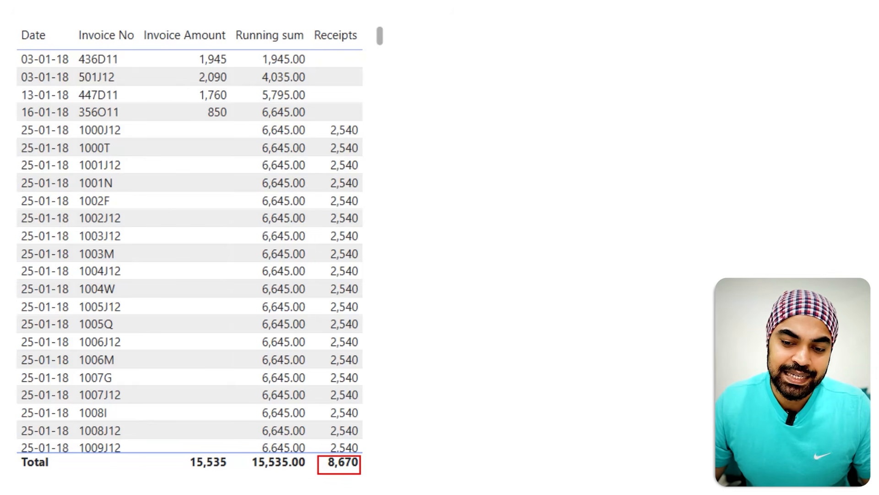
{"action": "mouse_move", "coordinate": [356, 60]}
{"action": "left_mouse_down"}
{"action": "mouse_move", "coordinate": [378, 59]}
{"action": "mouse_move", "coordinate": [372, 96]}
{"action": "mouse_move", "coordinate": [384, 111]}
{"action": "left_mouse_up"}
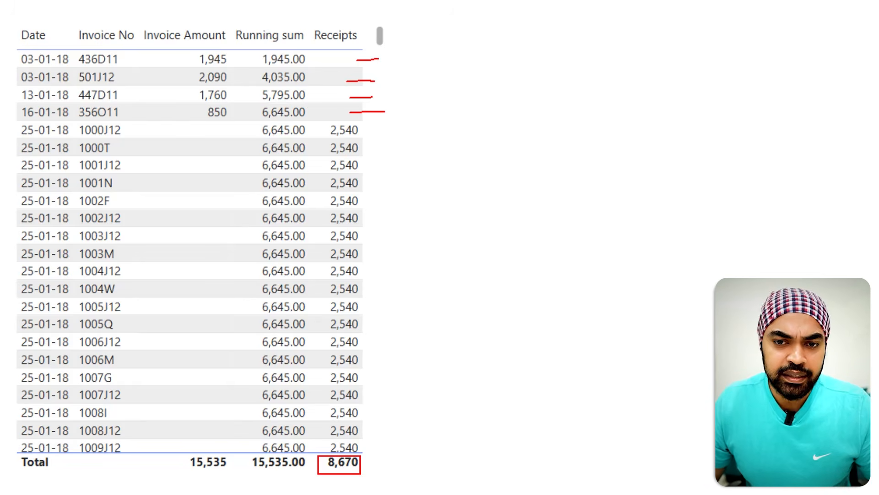
{"action": "left_click_drag", "start_coordinate": [68, 21], "coordinate": [145, 122]}
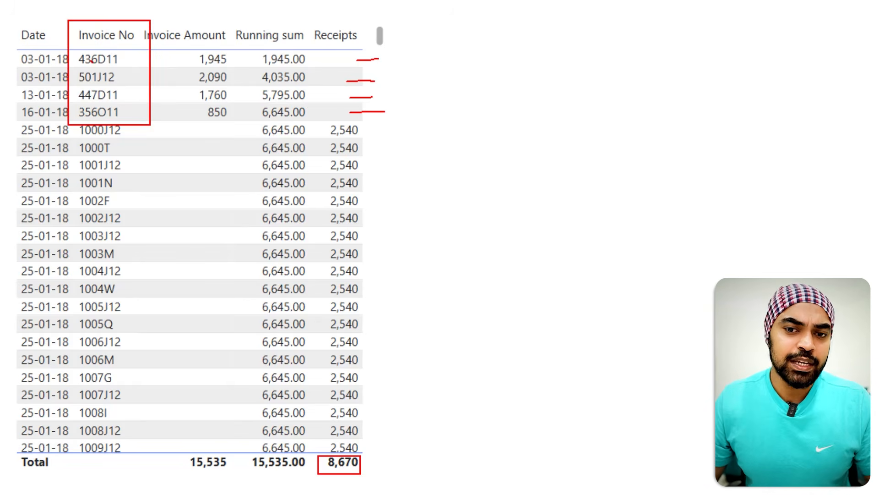
Step: Examine the first four invoices in the table and the Total Receipts TD measure formula against the Mar-18 slicer selection
{"action": "left_click_drag", "start_coordinate": [91, 60], "coordinate": [130, 108]}
{"action": "left_click_drag", "start_coordinate": [125, 63], "coordinate": [102, 111]}
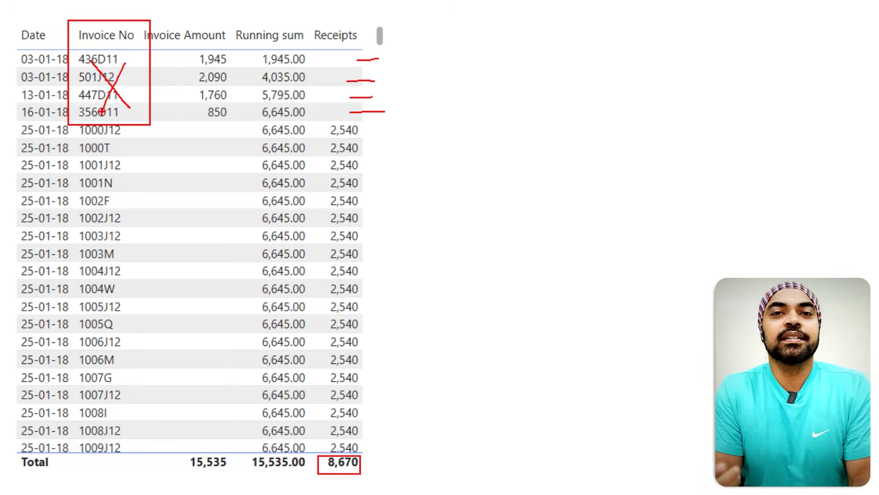
{"action": "left_click_drag", "start_coordinate": [19, 33], "coordinate": [46, 14]}
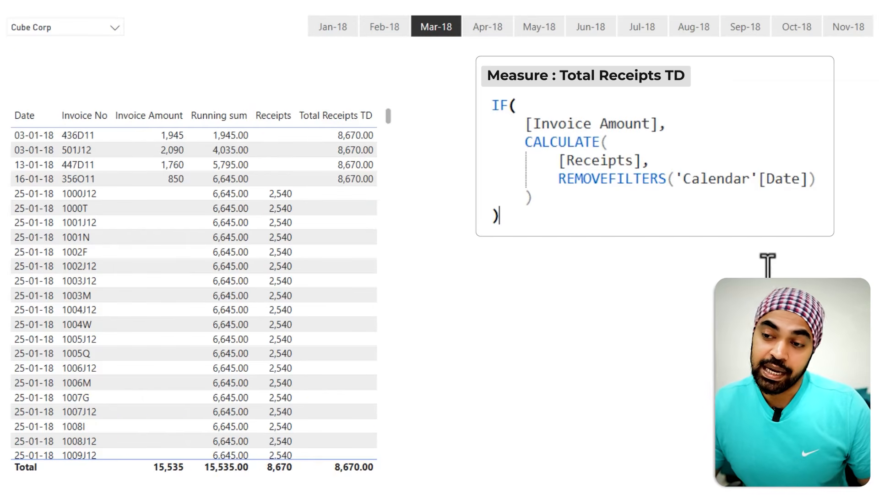
{"action": "left_click_drag", "start_coordinate": [578, 171], "coordinate": [616, 168]}
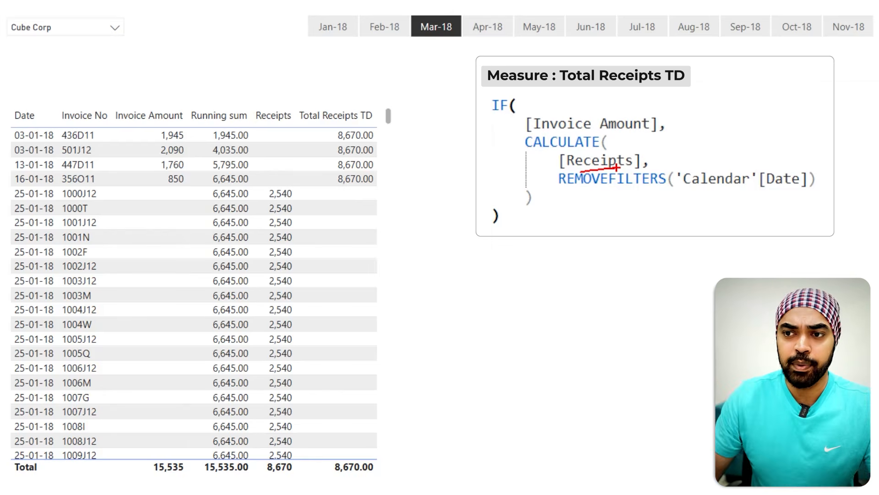
{"action": "left_click_drag", "start_coordinate": [399, 42], "coordinate": [411, 34]}
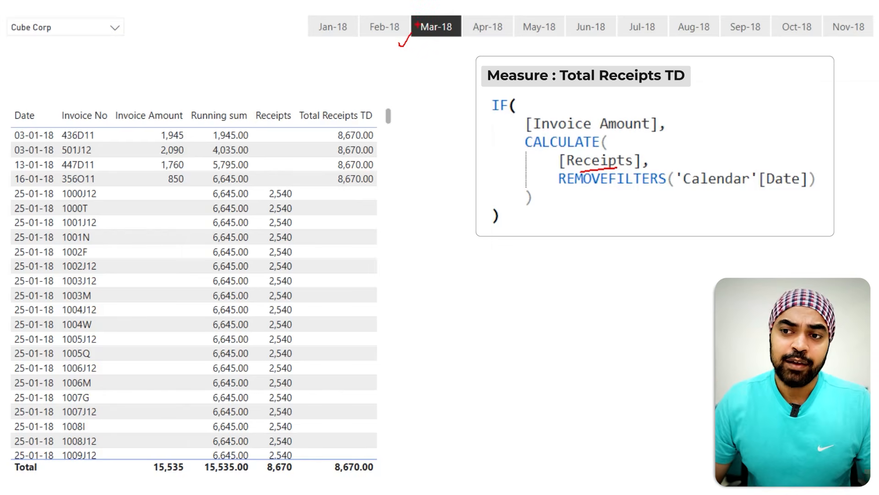
{"action": "key", "text": "Escape"}
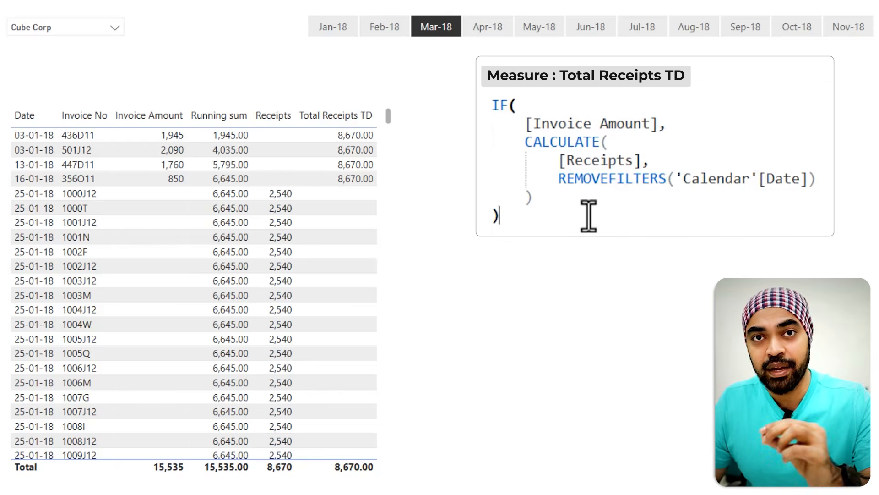
{"action": "mouse_move", "coordinate": [559, 173]}
{"action": "mouse_move", "coordinate": [434, 1]}
{"action": "left_mouse_down"}
{"action": "mouse_move", "coordinate": [434, 13]}
{"action": "mouse_move", "coordinate": [441, 5]}
{"action": "left_mouse_up"}
{"action": "key", "text": "Escape"}
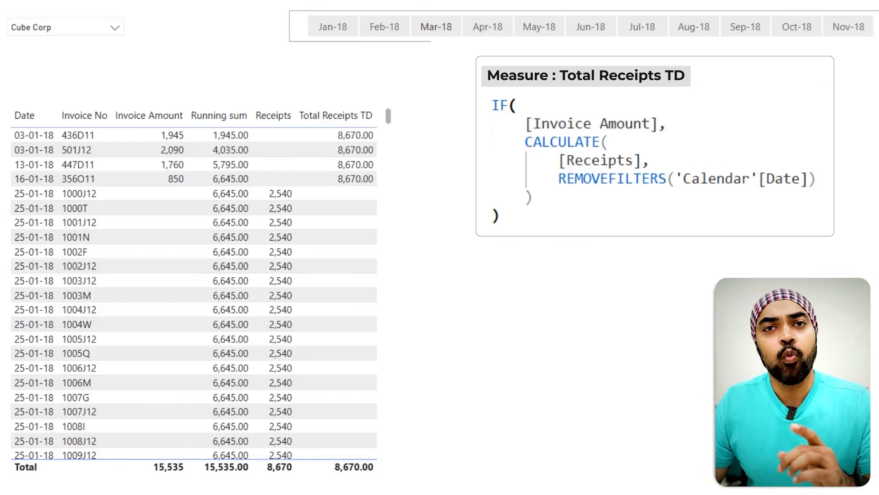
Step: Compare the Total Receipts TD column with the invoice dates and amounts in the table
{"action": "key", "text": "ctrl+2"}
{"action": "left_click_drag", "start_coordinate": [6, 120], "coordinate": [55, 215]}
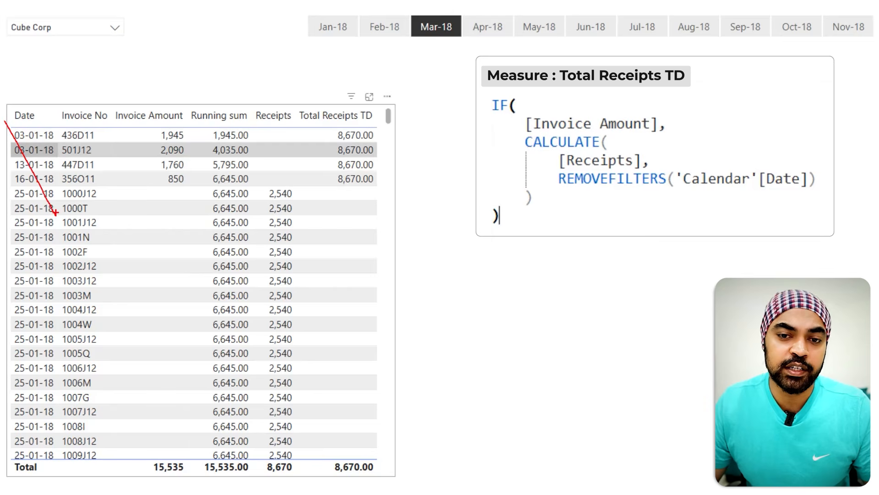
{"action": "left_click_drag", "start_coordinate": [43, 120], "coordinate": [19, 206]}
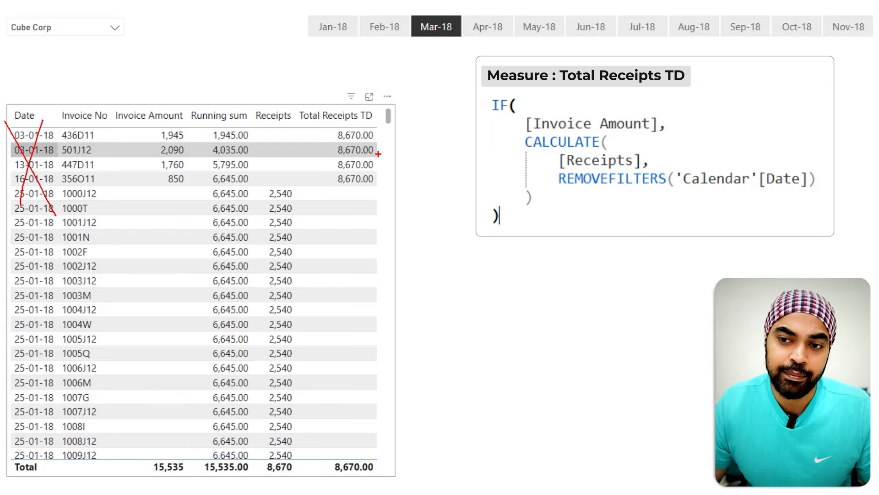
{"action": "mouse_move", "coordinate": [374, 129]}
{"action": "left_mouse_down"}
{"action": "mouse_move", "coordinate": [383, 187]}
{"action": "mouse_move", "coordinate": [373, 188]}
{"action": "left_mouse_up"}
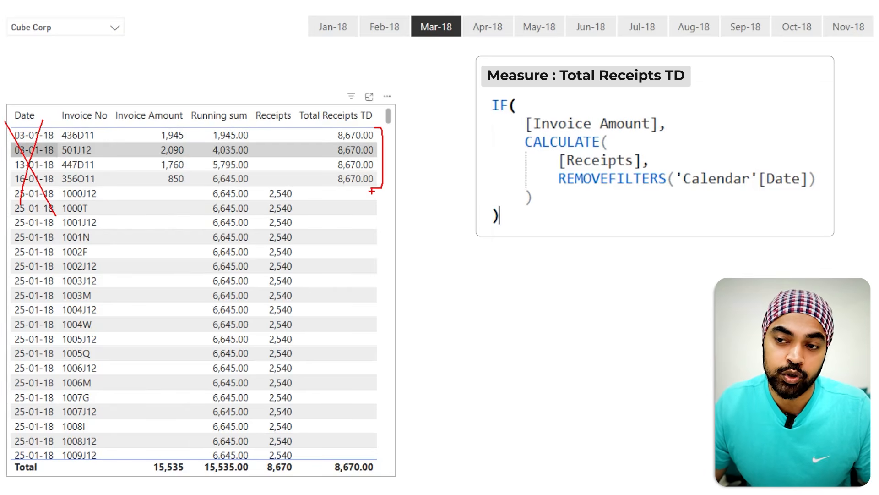
{"action": "left_click_drag", "start_coordinate": [69, 131], "coordinate": [98, 179]}
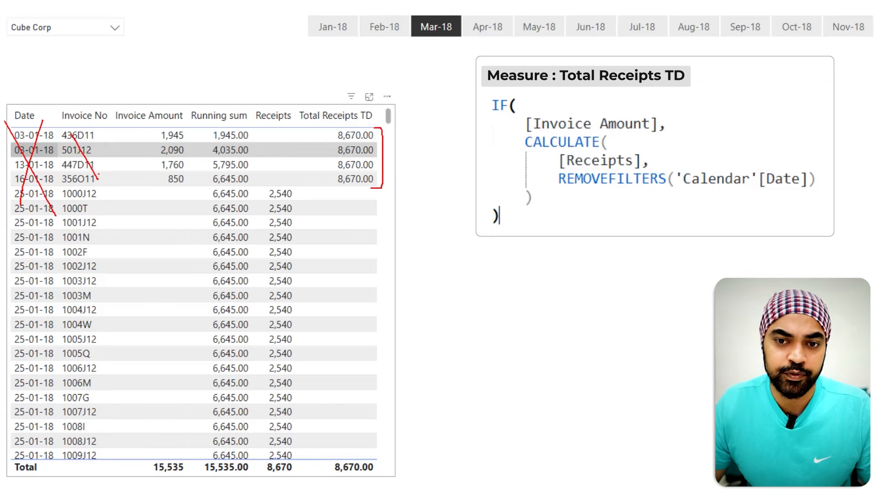
{"action": "left_click_drag", "start_coordinate": [95, 138], "coordinate": [71, 193]}
{"action": "key", "text": "Escape"}
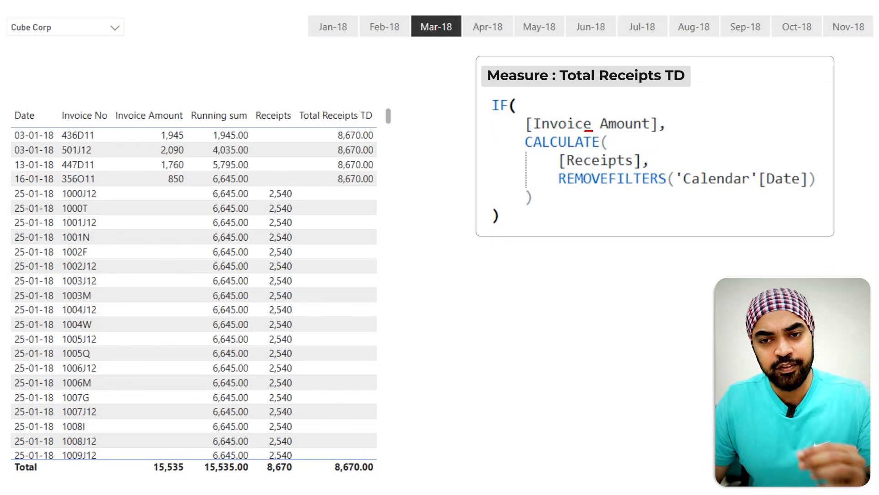
{"action": "mouse_move", "coordinate": [133, 135]}
{"action": "left_mouse_down"}
{"action": "mouse_move", "coordinate": [138, 143]}
{"action": "mouse_move", "coordinate": [146, 136]}
{"action": "left_mouse_up"}
{"action": "left_click_drag", "start_coordinate": [376, 136], "coordinate": [382, 135]}
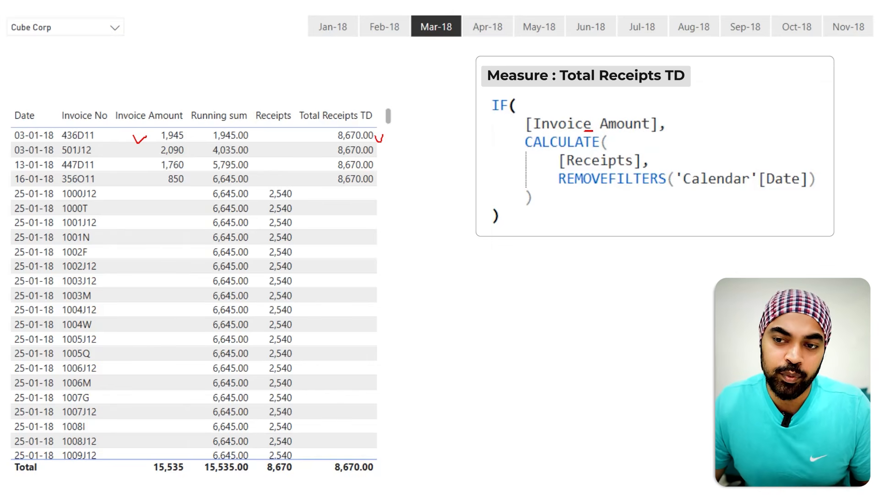
{"action": "mouse_move", "coordinate": [361, 199]}
{"action": "left_mouse_down"}
{"action": "mouse_move", "coordinate": [359, 281]}
{"action": "mouse_move", "coordinate": [390, 264]}
{"action": "left_mouse_up"}
{"action": "key", "text": "Escape"}
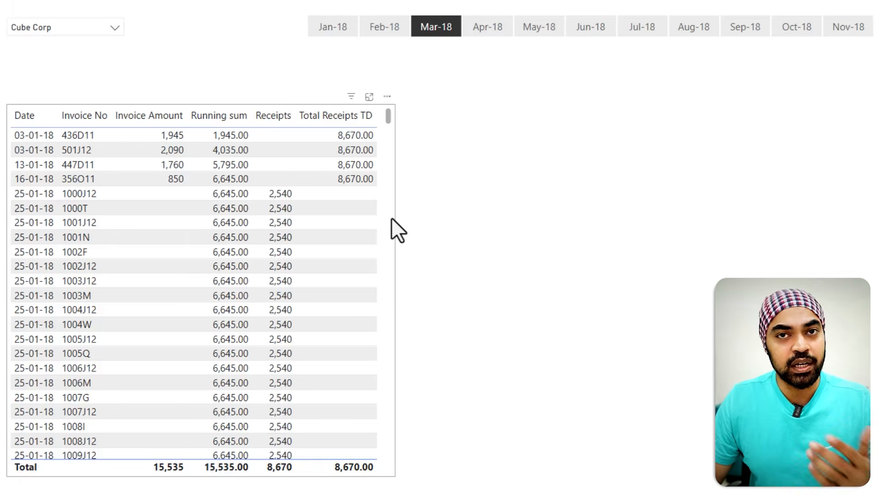
Step: Remove the Receipts field from the invoice table visual
{"action": "left_click", "coordinate": [391, 217]}
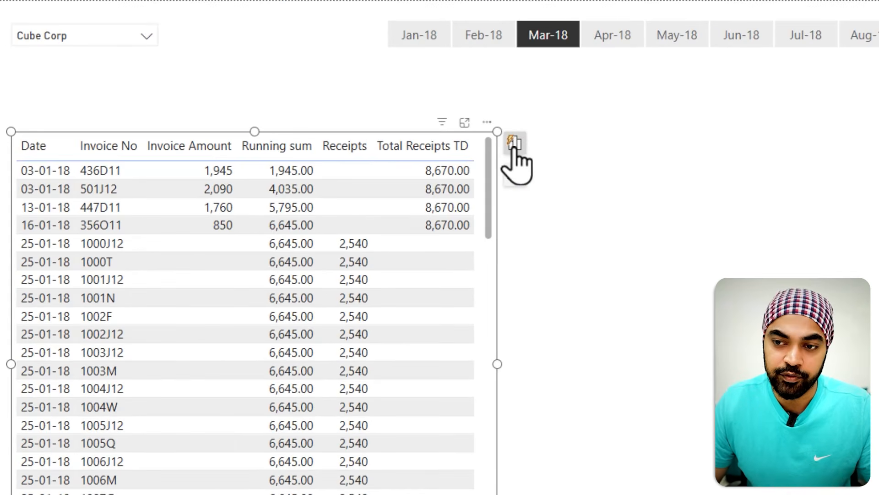
{"action": "left_click", "coordinate": [515, 146]}
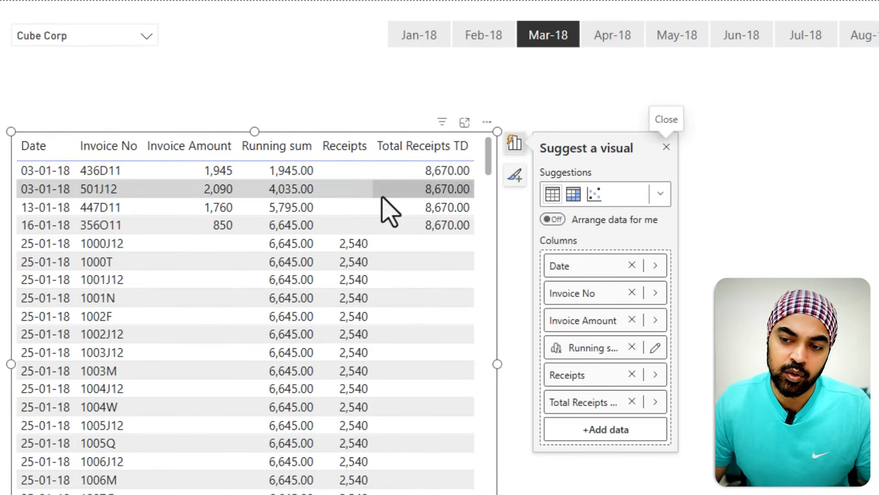
{"action": "left_click", "coordinate": [632, 374]}
{"action": "left_click", "coordinate": [874, 471]}
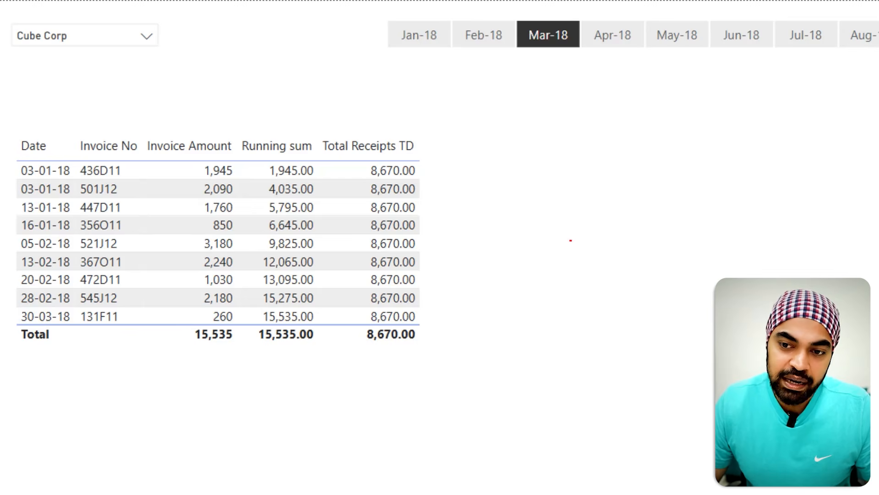
Step: Compare the Total Receipts TD and Running sum columns against the Mar-18 slicer selection
{"action": "mouse_move", "coordinate": [360, 160]}
{"action": "left_mouse_down"}
{"action": "mouse_move", "coordinate": [416, 304]}
{"action": "mouse_move", "coordinate": [421, 344]}
{"action": "left_mouse_up"}
{"action": "mouse_move", "coordinate": [437, 237]}
{"action": "left_mouse_down"}
{"action": "mouse_move", "coordinate": [529, 97]}
{"action": "mouse_move", "coordinate": [545, 49]}
{"action": "mouse_move", "coordinate": [555, 57]}
{"action": "left_mouse_up"}
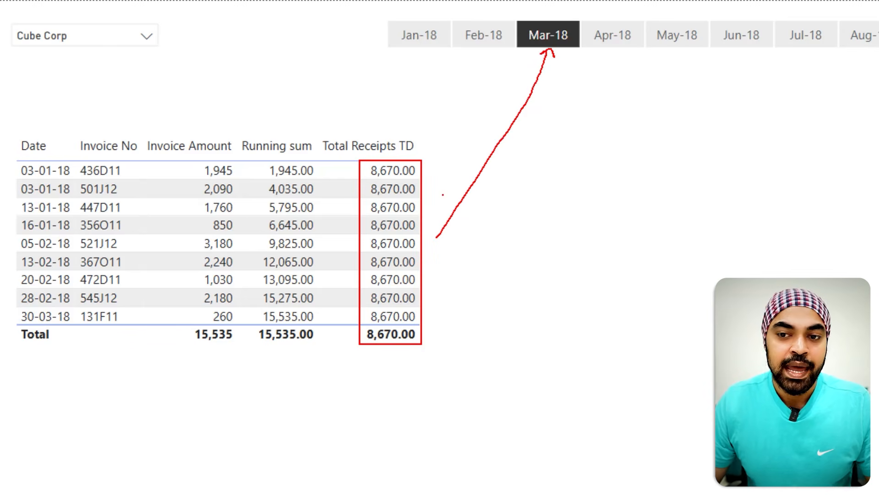
{"action": "mouse_move", "coordinate": [316, 155]}
{"action": "left_mouse_down"}
{"action": "mouse_move", "coordinate": [331, 245]}
{"action": "mouse_move", "coordinate": [318, 314]}
{"action": "left_mouse_up"}
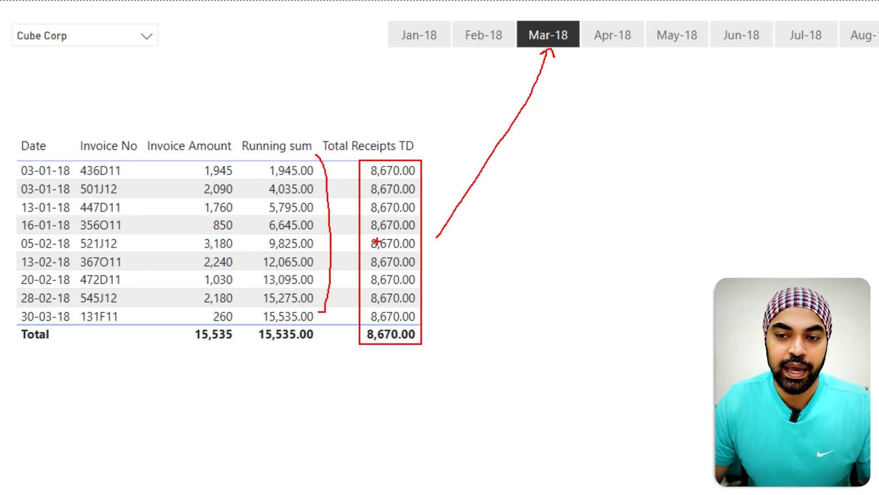
{"action": "key", "text": "Escape"}
{"action": "key", "text": "ctrl+2"}
{"action": "left_click_drag", "start_coordinate": [364, 234], "coordinate": [429, 256]}
{"action": "mouse_move", "coordinate": [248, 236]}
{"action": "left_mouse_down"}
{"action": "mouse_move", "coordinate": [277, 246]}
{"action": "mouse_move", "coordinate": [278, 236]}
{"action": "left_mouse_up"}
{"action": "mouse_move", "coordinate": [433, 244]}
{"action": "left_mouse_down"}
{"action": "mouse_move", "coordinate": [480, 255]}
{"action": "mouse_move", "coordinate": [512, 250]}
{"action": "left_mouse_up"}
{"action": "left_click_drag", "start_coordinate": [427, 226], "coordinate": [442, 212]}
{"action": "mouse_move", "coordinate": [417, 206]}
{"action": "left_mouse_down"}
{"action": "mouse_move", "coordinate": [446, 176]}
{"action": "mouse_move", "coordinate": [431, 164]}
{"action": "left_mouse_up"}
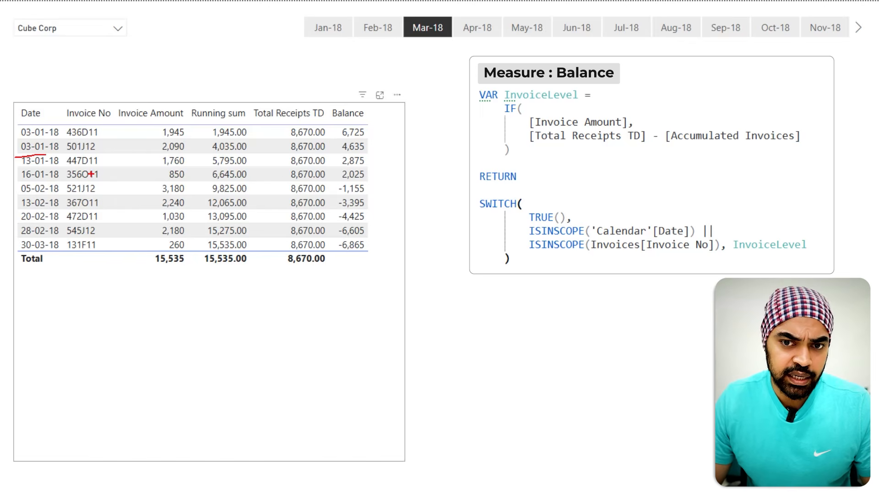
Step: Review the Balance measure formula alongside the table's Running sum, Total Receipts TD and Balance columns
{"action": "left_click_drag", "start_coordinate": [69, 150], "coordinate": [96, 148]}
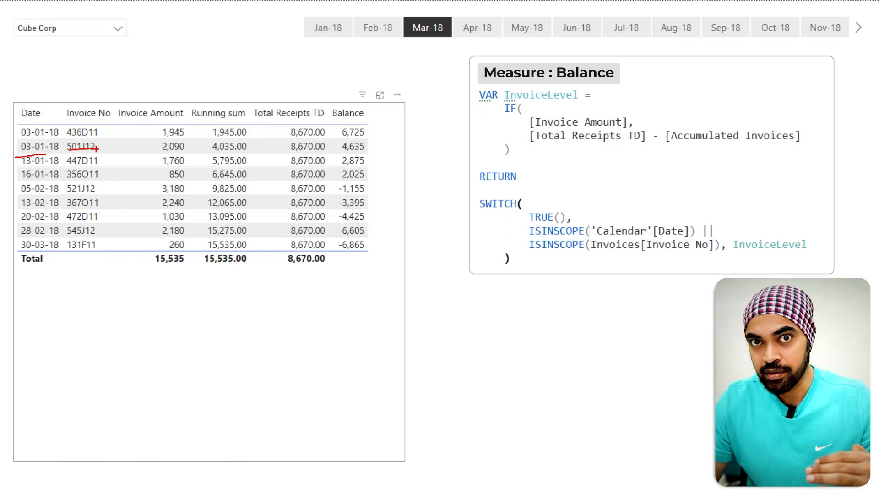
{"action": "mouse_move", "coordinate": [586, 237]}
{"action": "left_mouse_down"}
{"action": "mouse_move", "coordinate": [622, 234]}
{"action": "mouse_move", "coordinate": [630, 256]}
{"action": "left_mouse_up"}
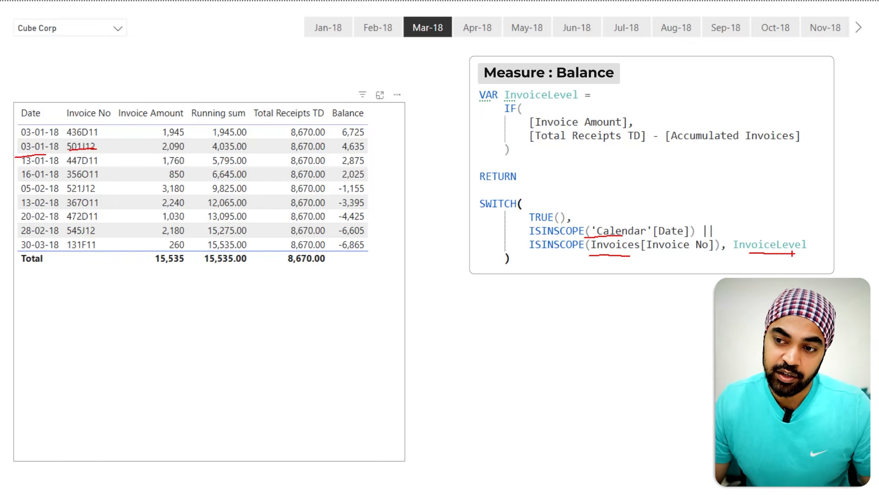
{"action": "left_click_drag", "start_coordinate": [533, 144], "coordinate": [639, 145]}
{"action": "left_click_drag", "start_coordinate": [306, 77], "coordinate": [306, 101]}
{"action": "mouse_move", "coordinate": [301, 92]}
{"action": "left_mouse_down"}
{"action": "mouse_move", "coordinate": [306, 100]}
{"action": "mouse_move", "coordinate": [314, 96]}
{"action": "left_mouse_up"}
{"action": "left_click_drag", "start_coordinate": [689, 149], "coordinate": [753, 146]}
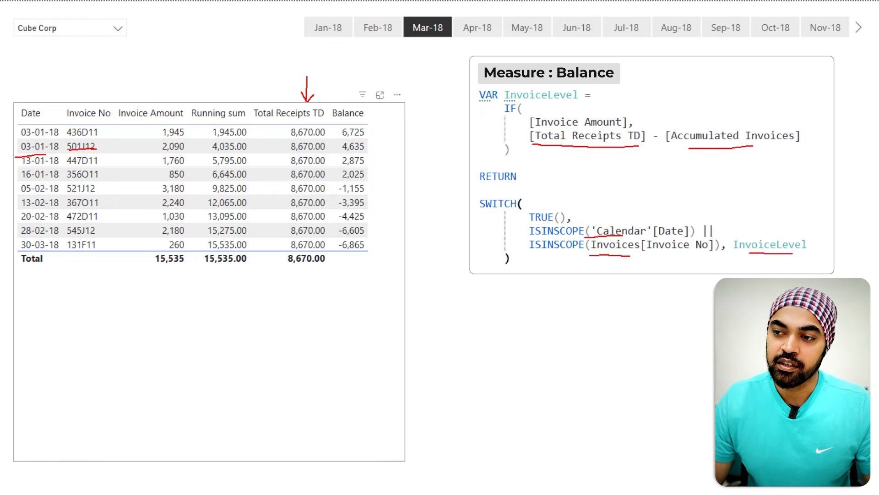
{"action": "mouse_move", "coordinate": [222, 71]}
{"action": "left_mouse_down"}
{"action": "mouse_move", "coordinate": [222, 97]}
{"action": "mouse_move", "coordinate": [230, 92]}
{"action": "left_mouse_up"}
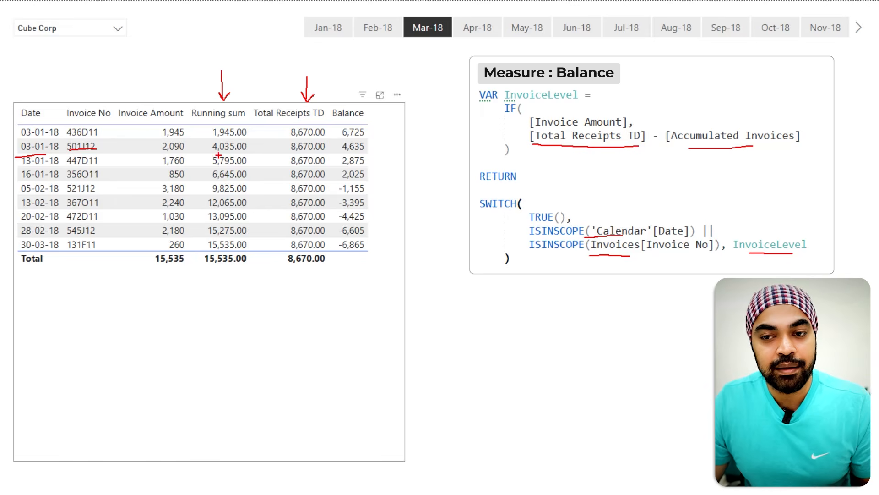
{"action": "left_click_drag", "start_coordinate": [206, 133], "coordinate": [204, 227]}
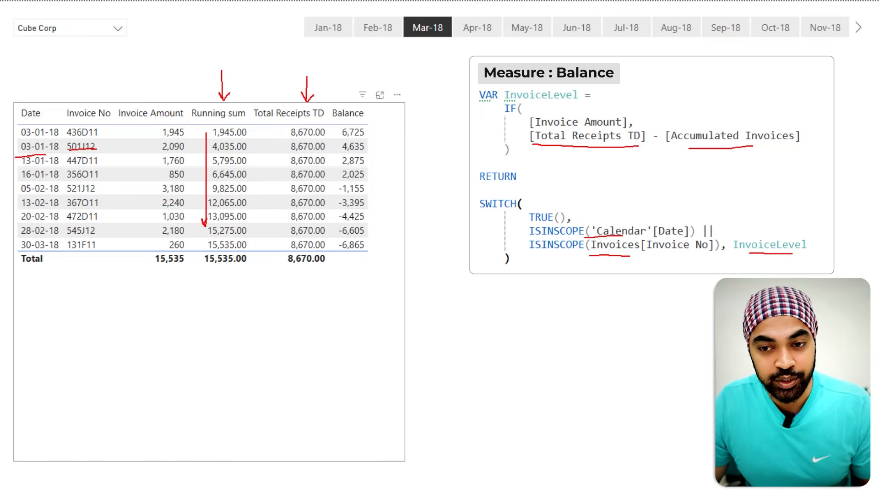
{"action": "mouse_move", "coordinate": [712, 158]}
{"action": "left_mouse_down"}
{"action": "mouse_move", "coordinate": [718, 171]}
{"action": "mouse_move", "coordinate": [723, 156]}
{"action": "left_mouse_up"}
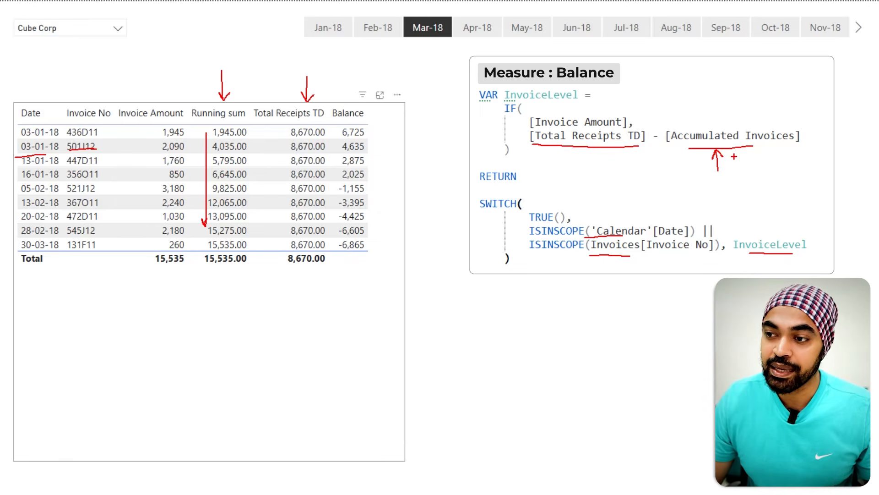
{"action": "left_click_drag", "start_coordinate": [725, 130], "coordinate": [741, 107]}
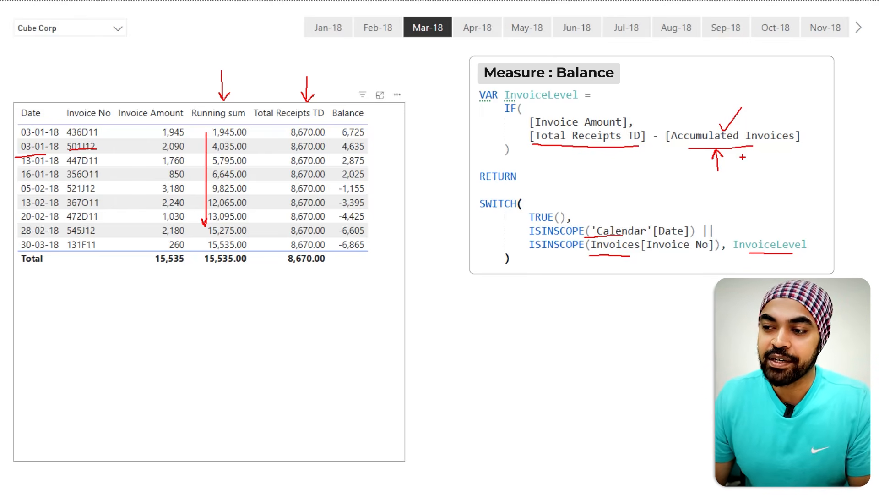
{"action": "mouse_move", "coordinate": [204, 77]}
{"action": "left_mouse_down"}
{"action": "mouse_move", "coordinate": [204, 100]}
{"action": "mouse_move", "coordinate": [210, 95]}
{"action": "left_mouse_up"}
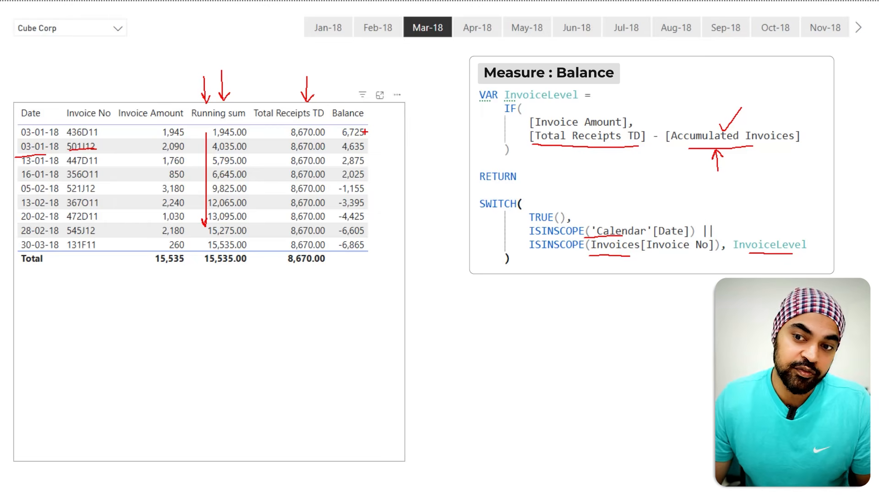
{"action": "mouse_move", "coordinate": [366, 133]}
{"action": "left_mouse_down"}
{"action": "mouse_move", "coordinate": [373, 125]}
{"action": "mouse_move", "coordinate": [376, 164]}
{"action": "left_mouse_up"}
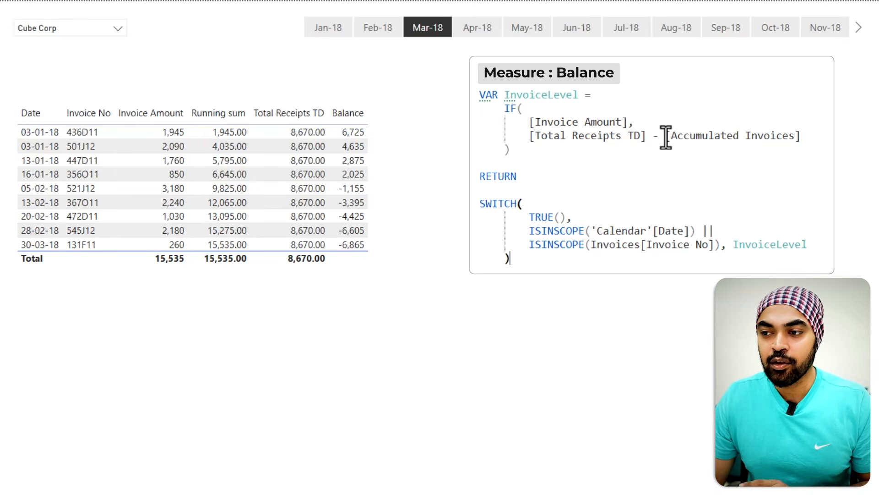
{"action": "left_click_drag", "start_coordinate": [666, 136], "coordinate": [794, 135]}
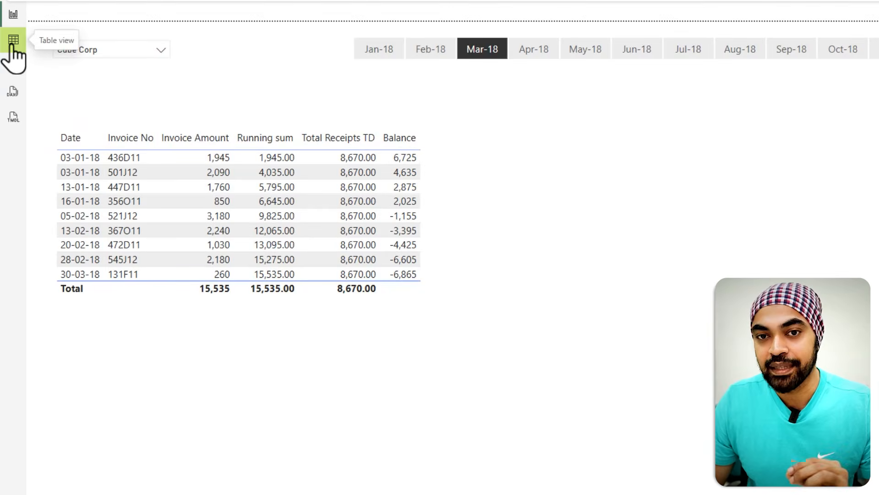
Step: Switch to Table view and filter the invoices table's Customer ID to 14-ORCO
{"action": "left_click", "coordinate": [12, 45]}
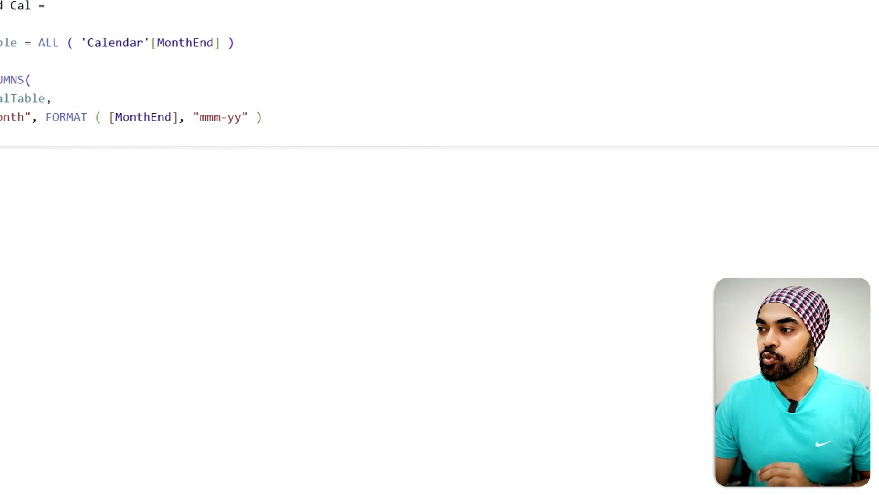
{"action": "left_click", "coordinate": [769, 106]}
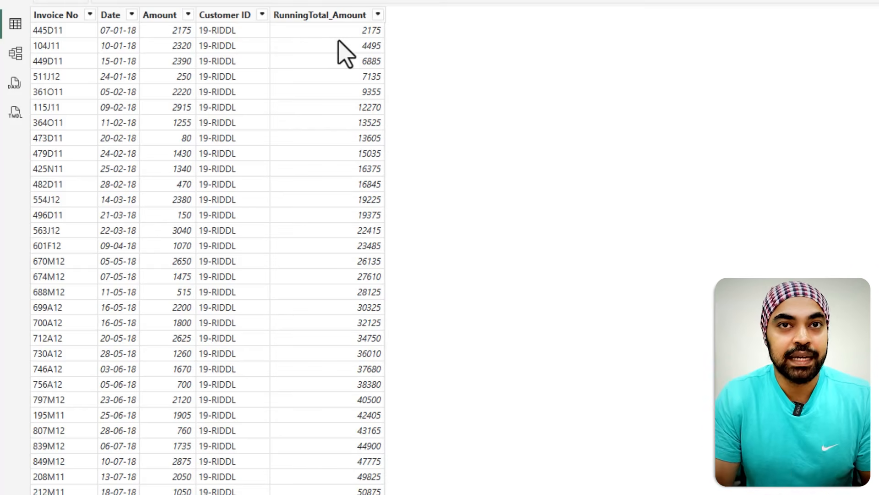
{"action": "left_click", "coordinate": [263, 16]}
{"action": "left_click", "coordinate": [330, 164]}
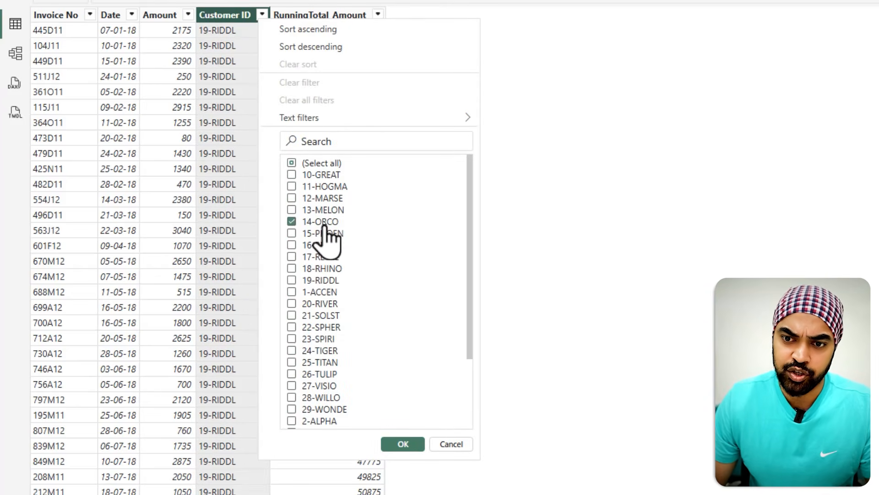
{"action": "left_click", "coordinate": [390, 445]}
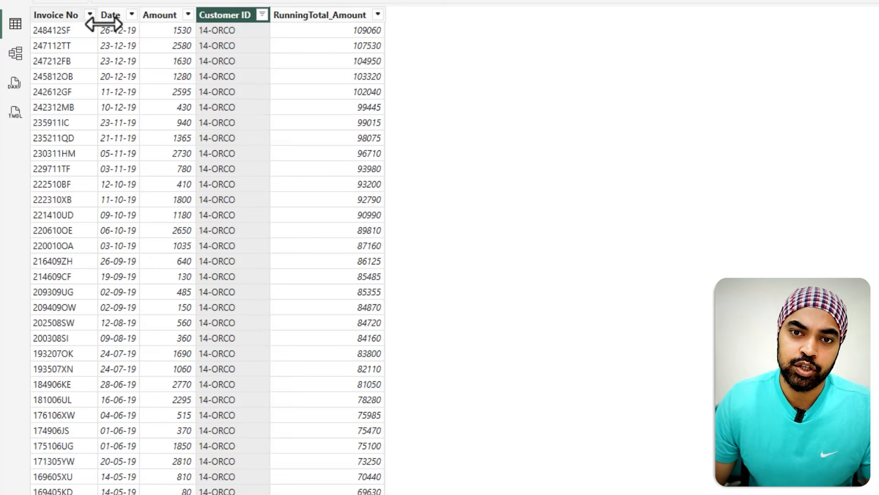
Step: Sort the invoices by Date ascending and open the table's query in Power Query Editor
{"action": "left_click", "coordinate": [132, 15]}
{"action": "left_click", "coordinate": [143, 28]}
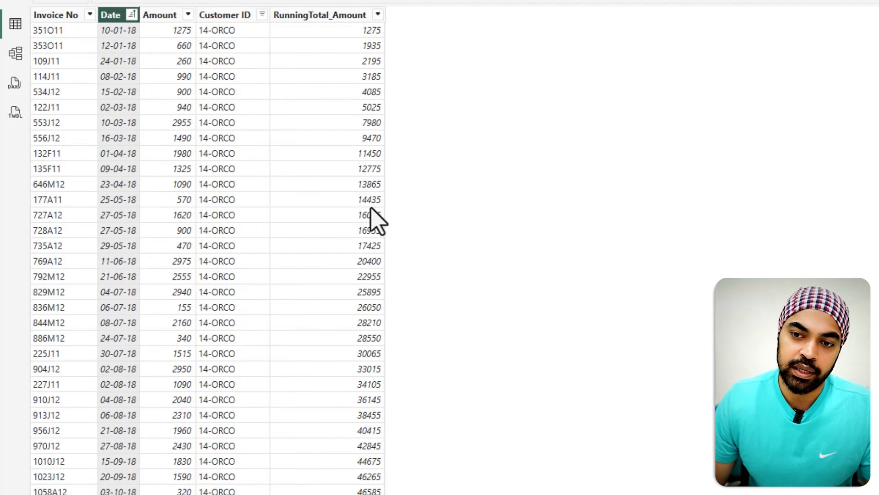
{"action": "right_click", "coordinate": [324, 149]}
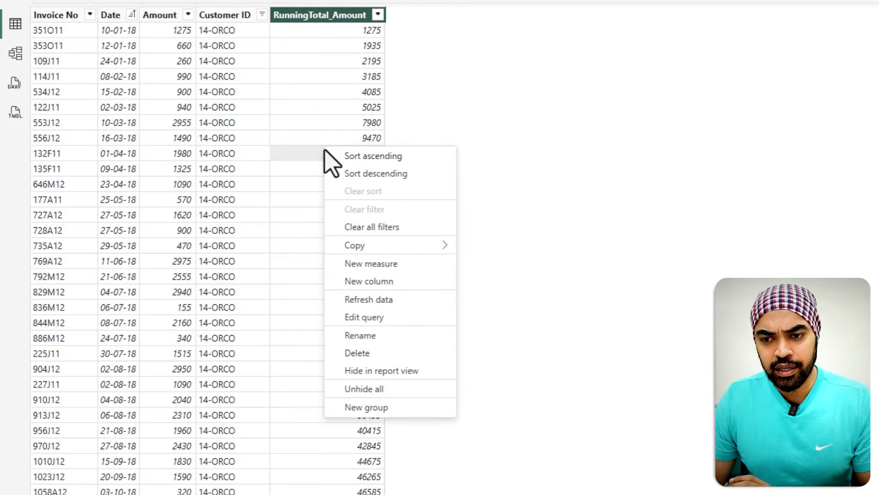
{"action": "left_click", "coordinate": [367, 317]}
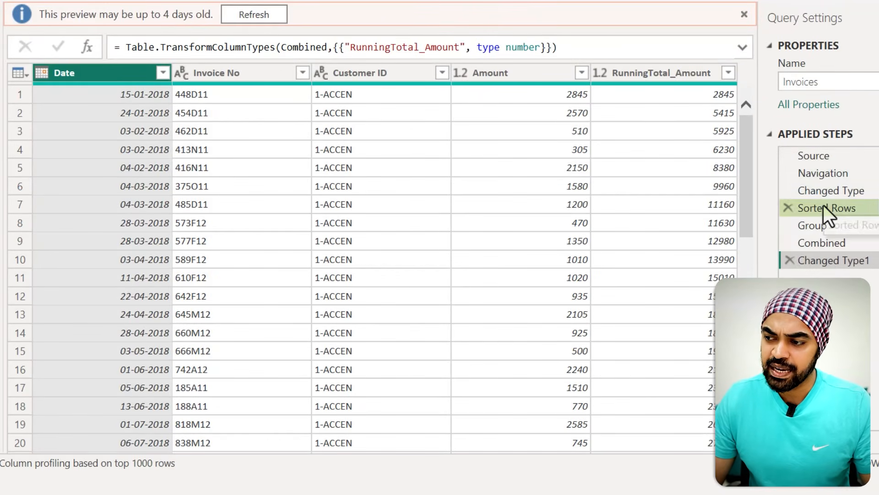
Step: Review the Sorted Rows step's sort by Customer ID and Date and the Group step that calls RunTotalFx
{"action": "left_click", "coordinate": [826, 206]}
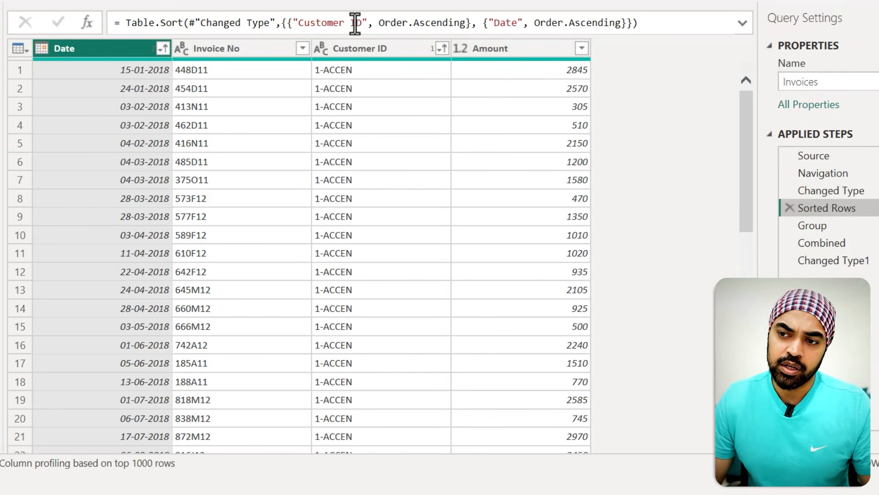
{"action": "left_click", "coordinate": [418, 23]}
{"action": "left_click_drag", "start_coordinate": [546, 23], "coordinate": [580, 23]}
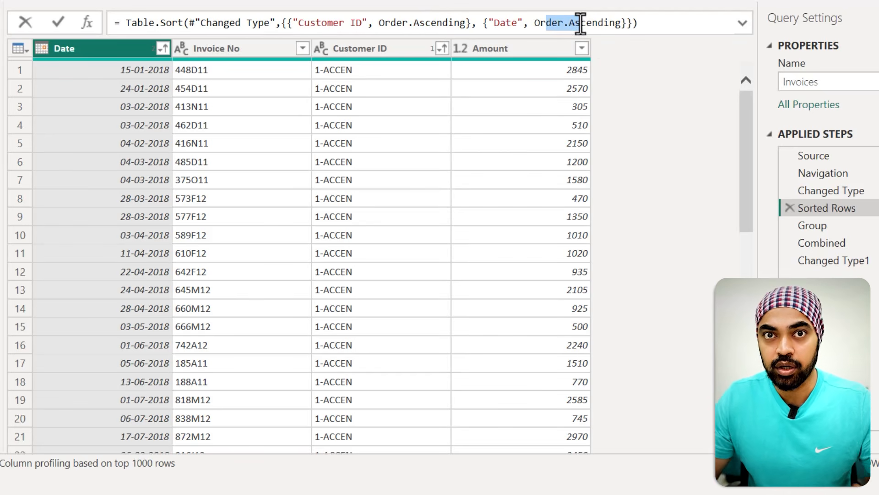
{"action": "left_click", "coordinate": [820, 227]}
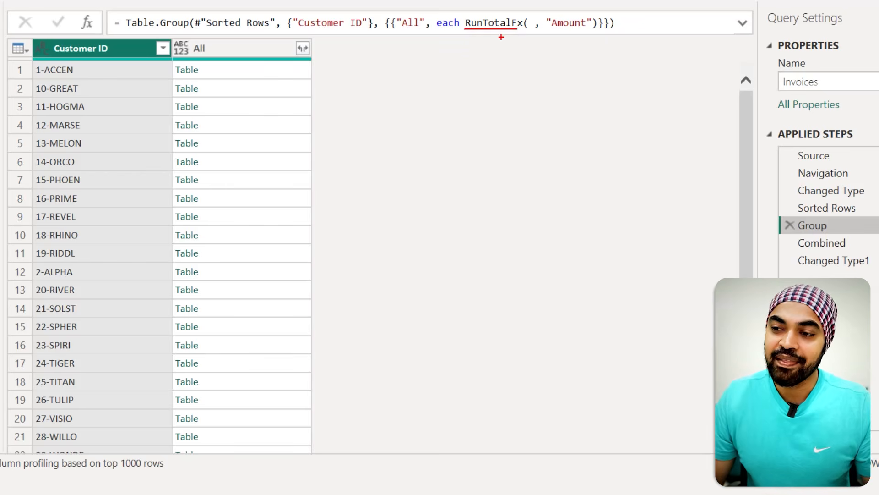
{"action": "mouse_move", "coordinate": [496, 31]}
{"action": "left_mouse_down"}
{"action": "mouse_move", "coordinate": [454, 72]}
{"action": "mouse_move", "coordinate": [84, 181]}
{"action": "mouse_move", "coordinate": [63, 166]}
{"action": "left_mouse_up"}
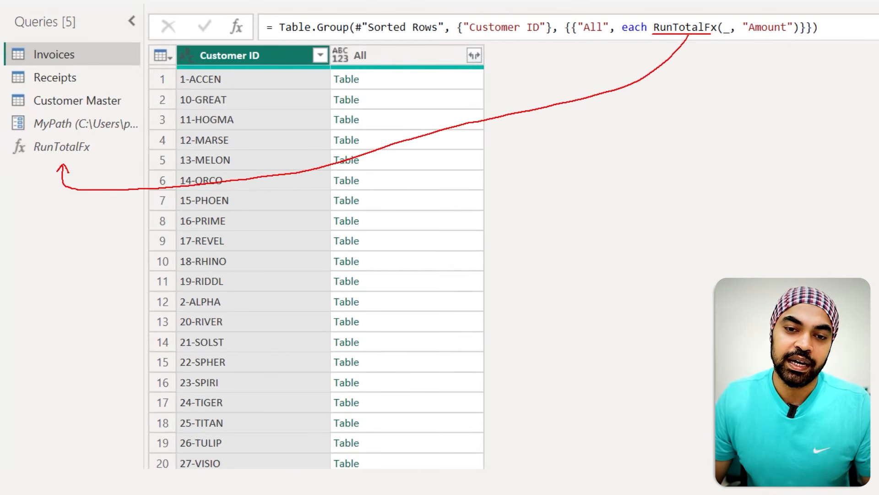
Step: Open the RunTotalFx custom function and review its code and its Table and ValueColumn parameters
{"action": "left_click", "coordinate": [73, 147]}
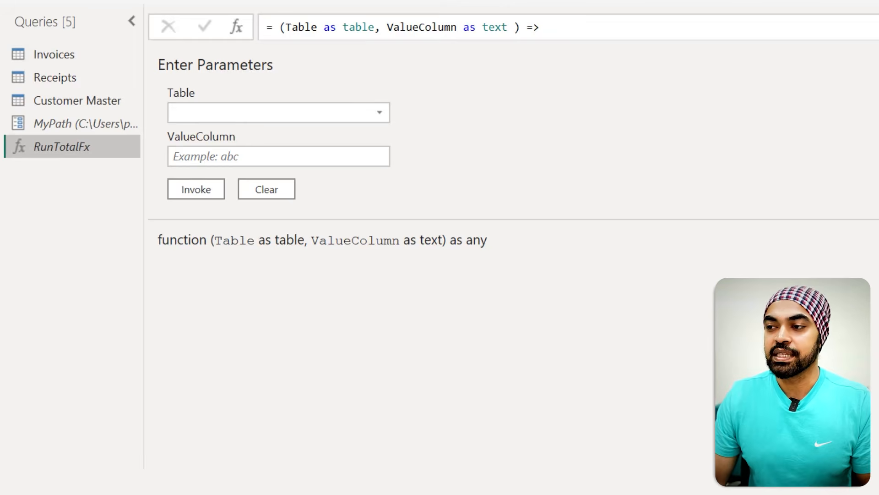
{"action": "key", "text": "ctrl+shift+u"}
{"action": "scroll", "coordinate": [593, 71], "scroll_direction": "down", "scroll_amount": 5}
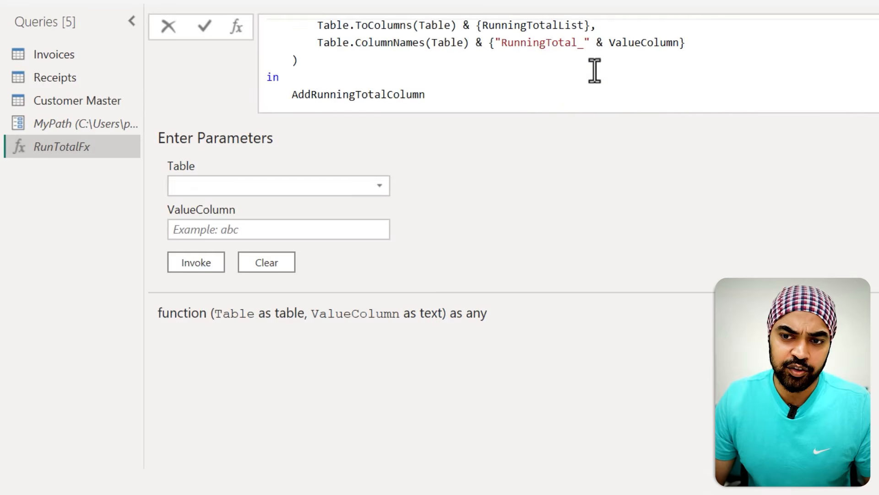
{"action": "scroll", "coordinate": [594, 71], "scroll_direction": "up", "scroll_amount": 5}
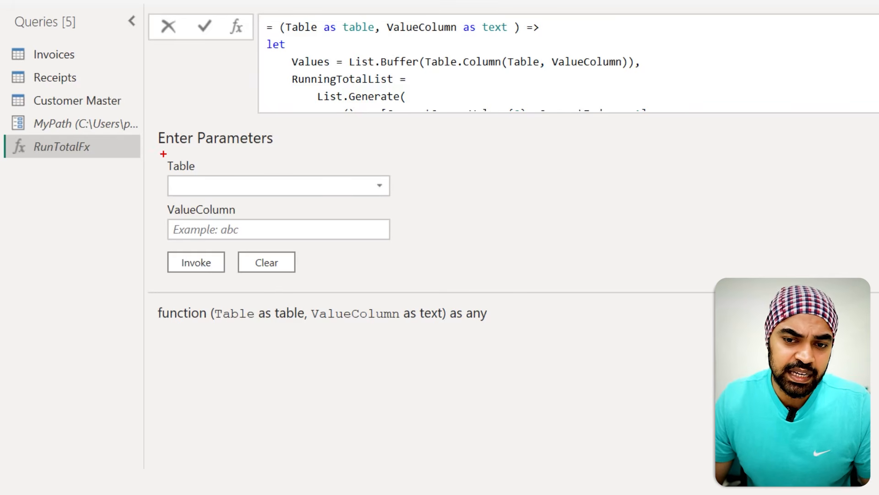
{"action": "left_click_drag", "start_coordinate": [231, 236], "coordinate": [250, 241]}
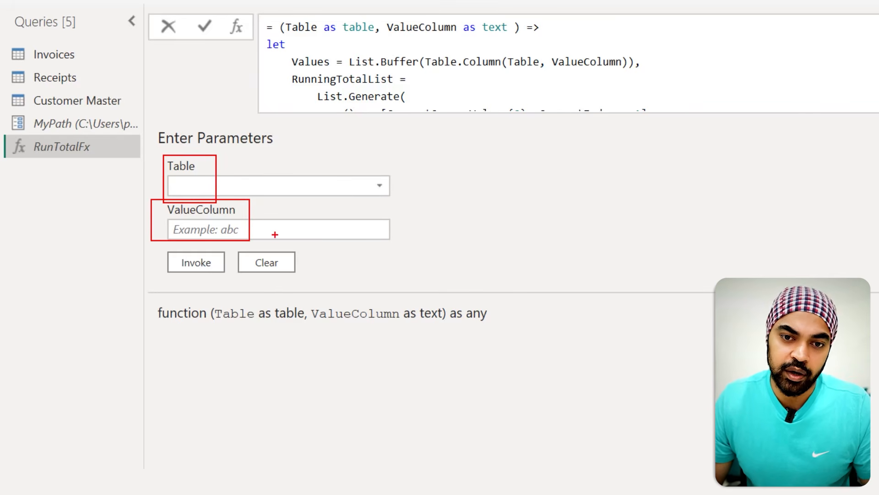
{"action": "key", "text": "Escape"}
Step: Return to the Invoices query and review the Group step's formula passing the Amount column to RunTotalFx
{"action": "left_click", "coordinate": [84, 52]}
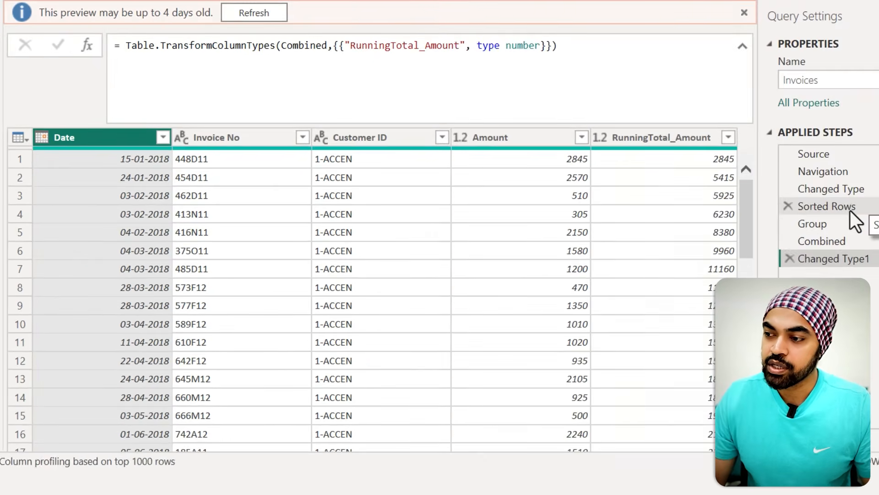
{"action": "left_click", "coordinate": [847, 223]}
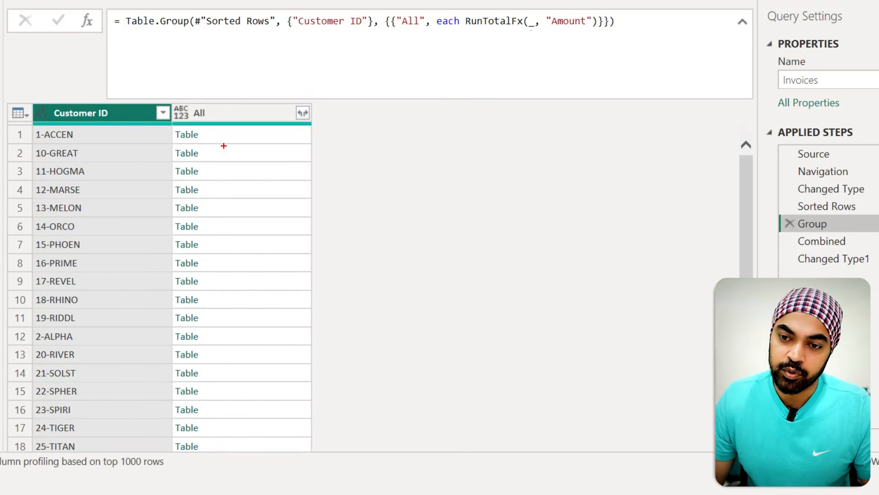
{"action": "mouse_move", "coordinate": [211, 132]}
{"action": "left_mouse_down"}
{"action": "mouse_move", "coordinate": [224, 137]}
{"action": "mouse_move", "coordinate": [231, 127]}
{"action": "left_mouse_up"}
{"action": "left_click_drag", "start_coordinate": [559, 30], "coordinate": [576, 26]}
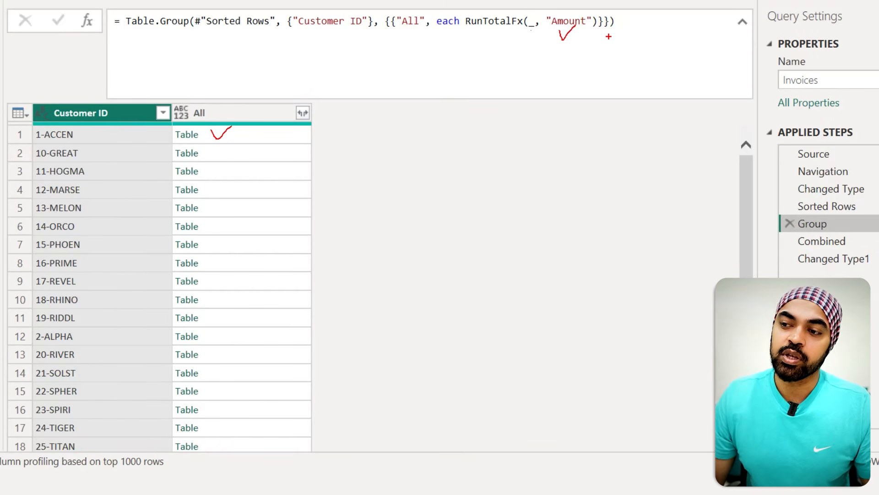
{"action": "key", "text": "Escape"}
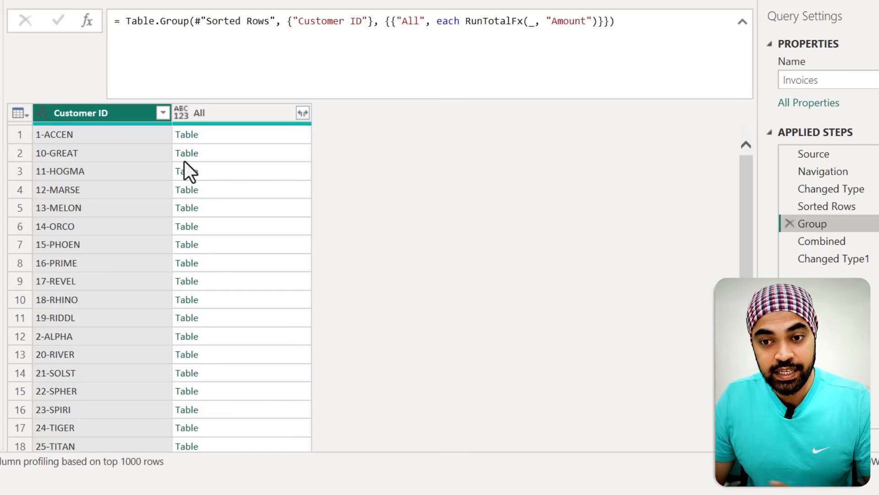
Step: Preview the first customer's grouped table with its Amount and RunningTotal_Amount columns, then select the Changed Type1 step
{"action": "left_click", "coordinate": [281, 134]}
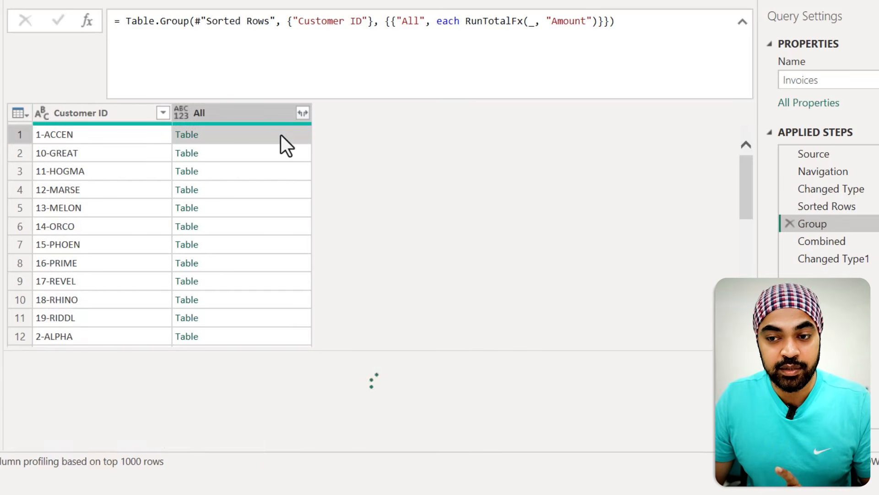
{"action": "left_click_drag", "start_coordinate": [387, 349], "coordinate": [392, 250]}
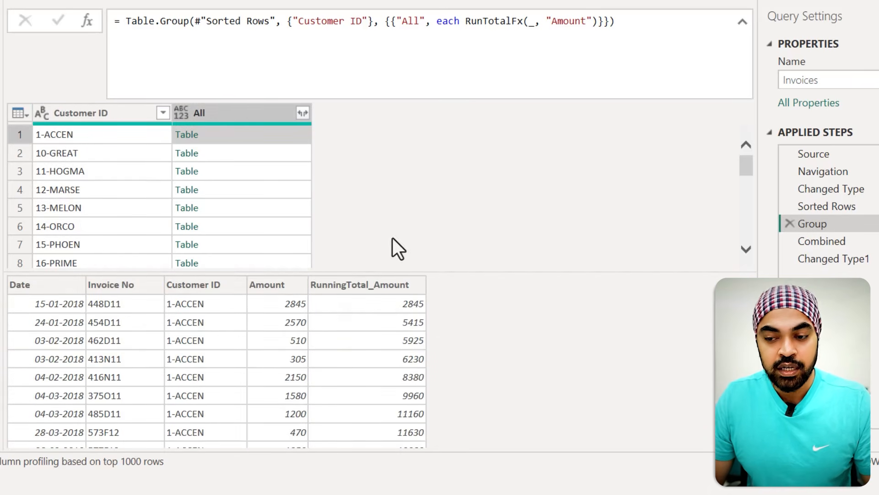
{"action": "left_click_drag", "start_coordinate": [248, 276], "coordinate": [290, 294]}
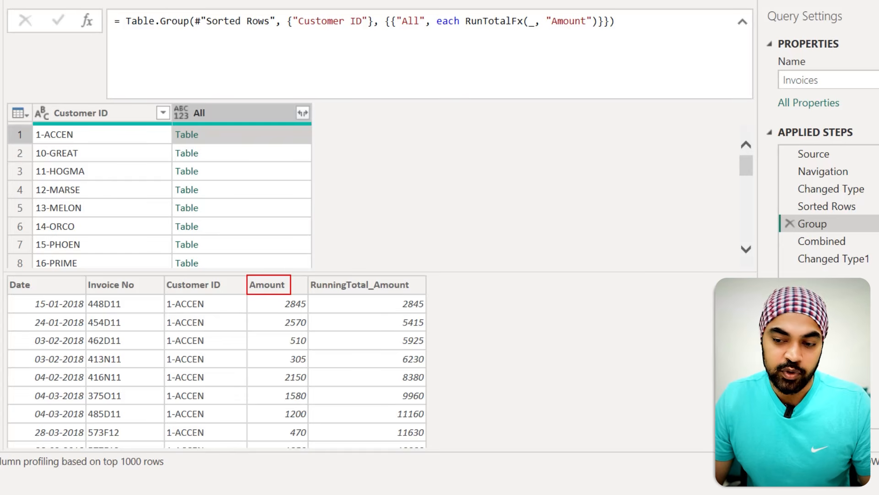
{"action": "mouse_move", "coordinate": [360, 293]}
{"action": "left_mouse_down"}
{"action": "mouse_move", "coordinate": [364, 395]}
{"action": "mouse_move", "coordinate": [357, 389]}
{"action": "mouse_move", "coordinate": [374, 385]}
{"action": "left_mouse_up"}
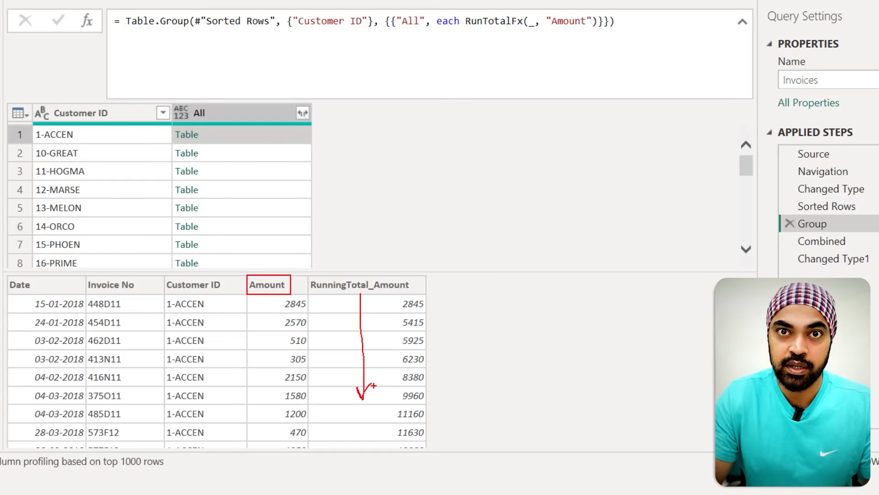
{"action": "key", "text": "Escape"}
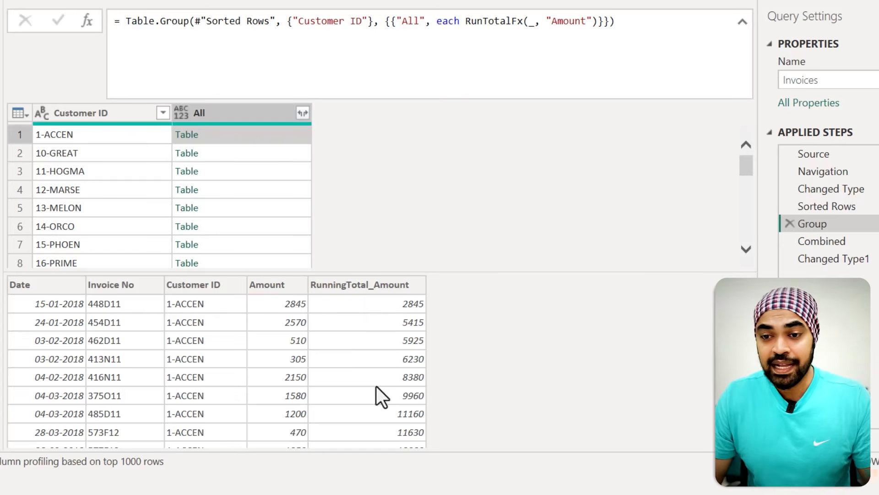
{"action": "left_click", "coordinate": [842, 259]}
Step: Examine the report's invoice table and monthly matrix of receipts, accumulated receipts and balances for Jun-18
{"action": "left_click", "coordinate": [664, 114]}
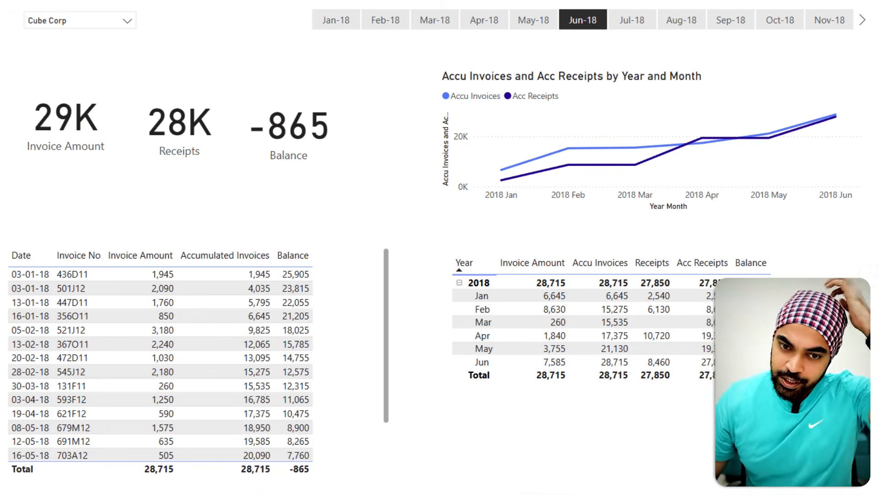
{"action": "left_click_drag", "start_coordinate": [344, 322], "coordinate": [358, 306]}
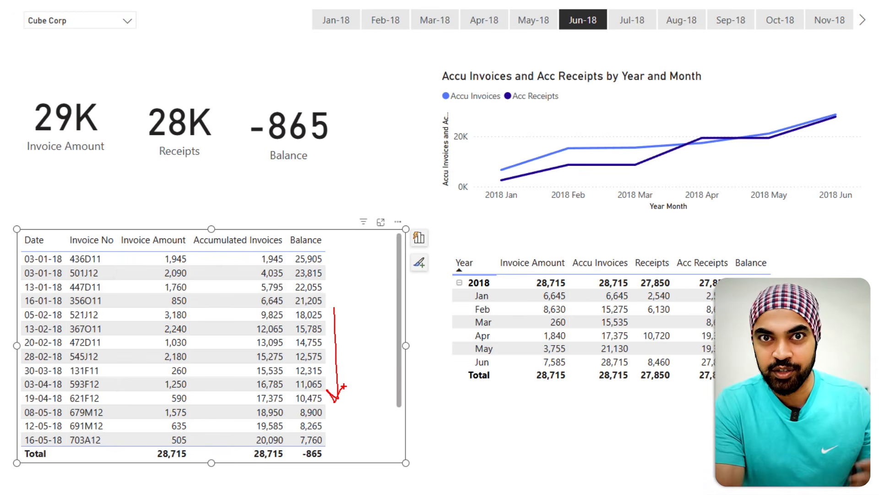
{"action": "key", "text": "Escape"}
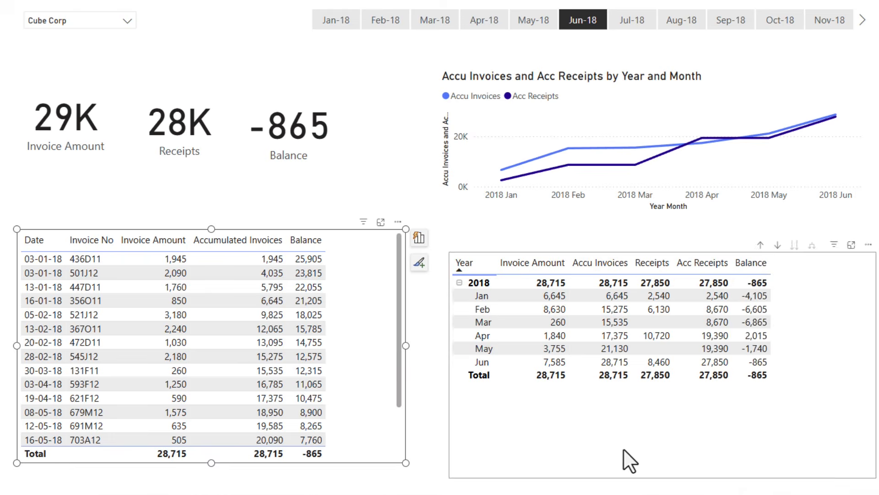
{"action": "left_click_drag", "start_coordinate": [624, 449], "coordinate": [619, 434]}
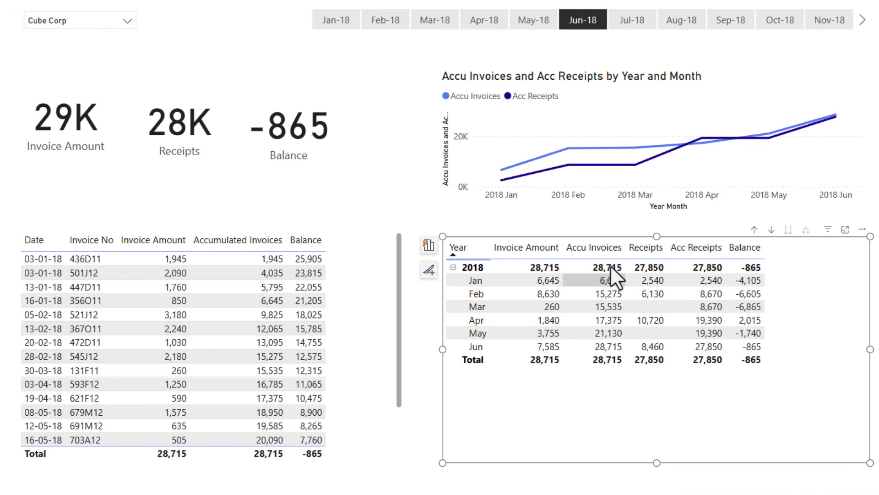
Step: Reposition the accumulated invoices and receipts chart and realign the Invoice Amount, Receipts and Balance cards
{"action": "left_click", "coordinate": [543, 81]}
{"action": "left_click_drag", "start_coordinate": [540, 81], "coordinate": [527, 73]}
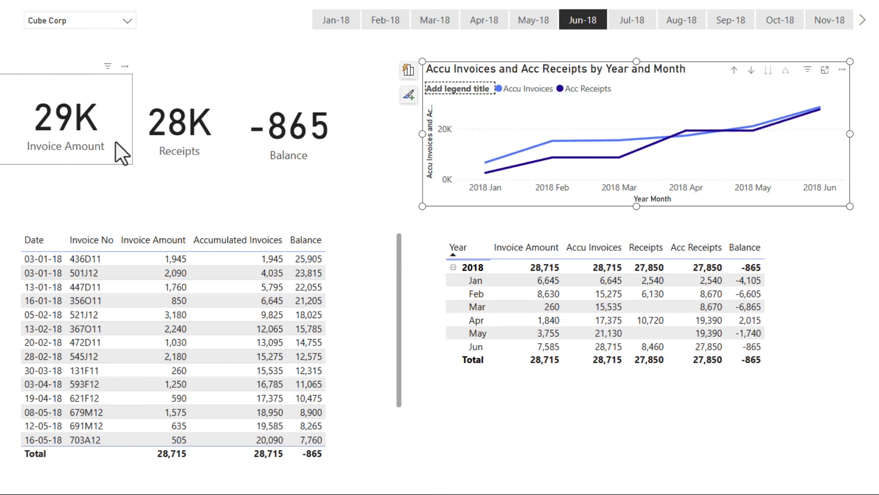
{"action": "mouse_move", "coordinate": [84, 141]}
{"action": "left_mouse_down"}
{"action": "mouse_move", "coordinate": [90, 152]}
{"action": "mouse_move", "coordinate": [84, 139]}
{"action": "left_mouse_up"}
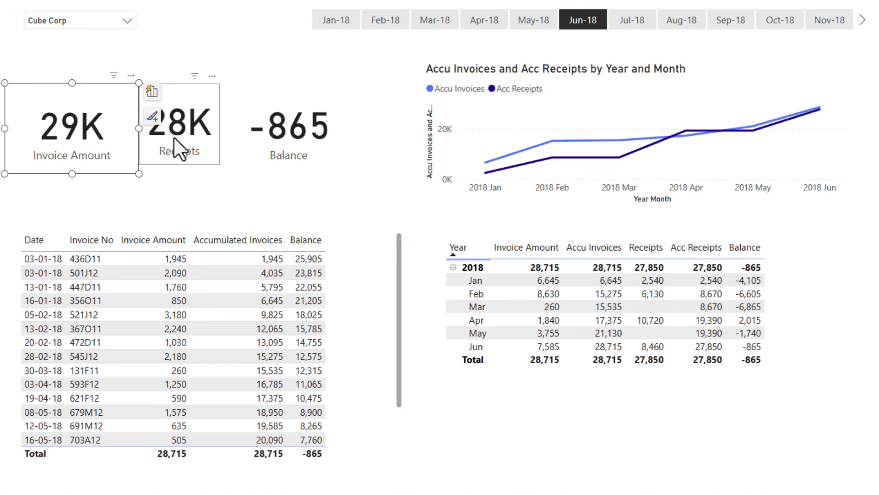
{"action": "left_click_drag", "start_coordinate": [185, 134], "coordinate": [193, 142]}
{"action": "left_click_drag", "start_coordinate": [314, 142], "coordinate": [325, 147]}
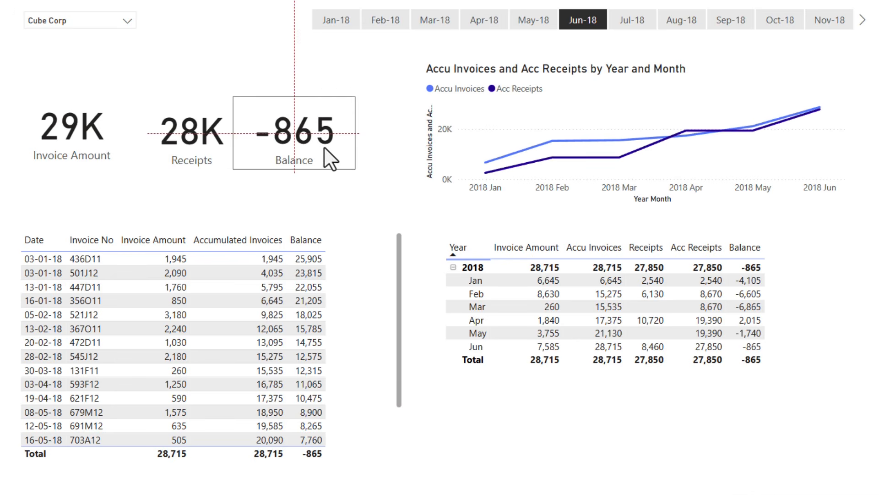
{"action": "left_click", "coordinate": [336, 72]}
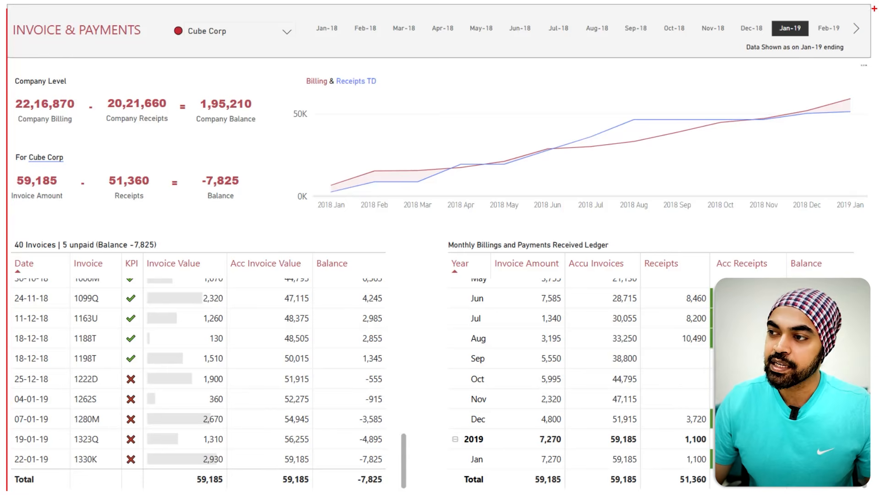
Step: Examine the finished Invoice & Payments report layout with the Jan-19 slicer selection
{"action": "left_click_drag", "start_coordinate": [873, 10], "coordinate": [873, 480]}
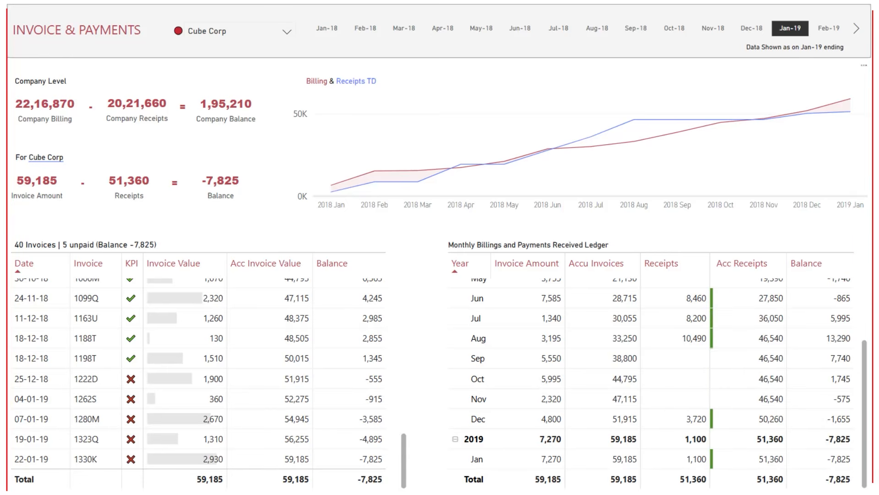
{"action": "key", "text": "Escape"}
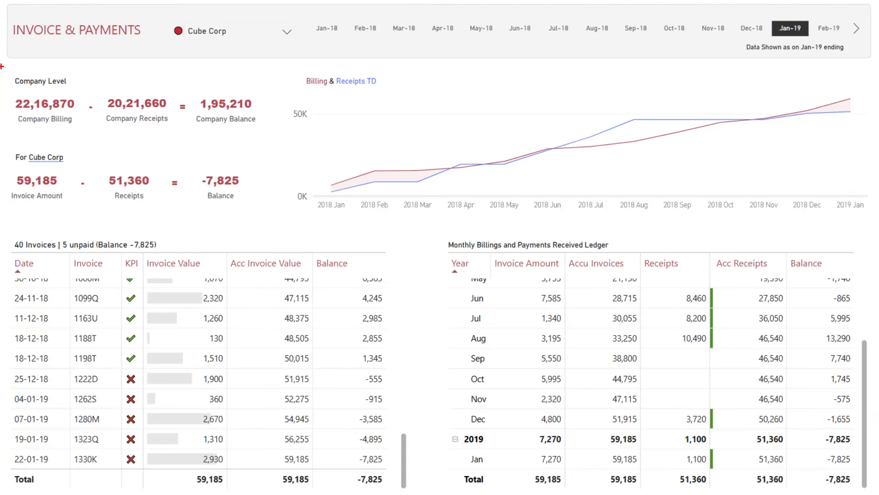
{"action": "left_click_drag", "start_coordinate": [14, 36], "coordinate": [844, 36]}
{"action": "key", "text": "Escape"}
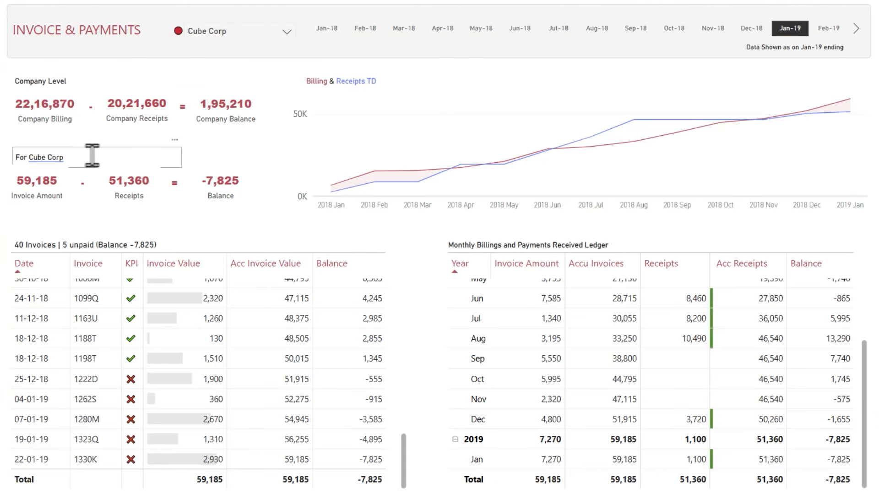
{"action": "left_click_drag", "start_coordinate": [11, 86], "coordinate": [443, 84]}
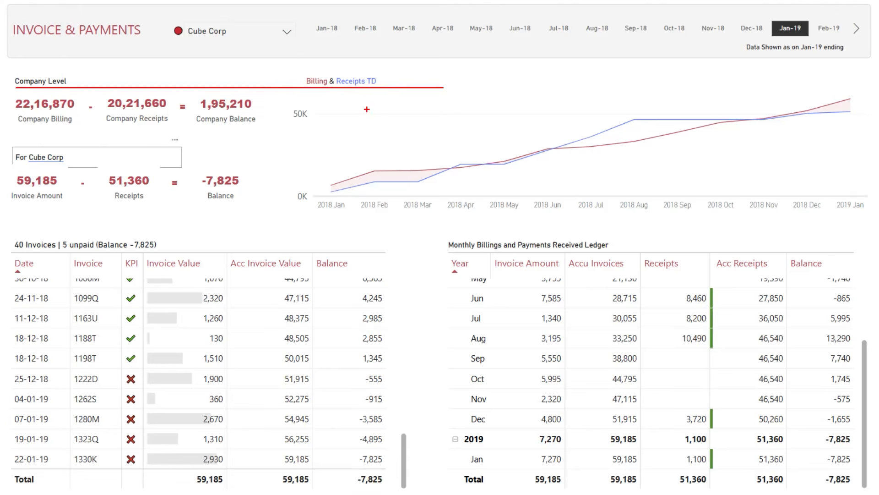
{"action": "left_click_drag", "start_coordinate": [22, 234], "coordinate": [638, 234]}
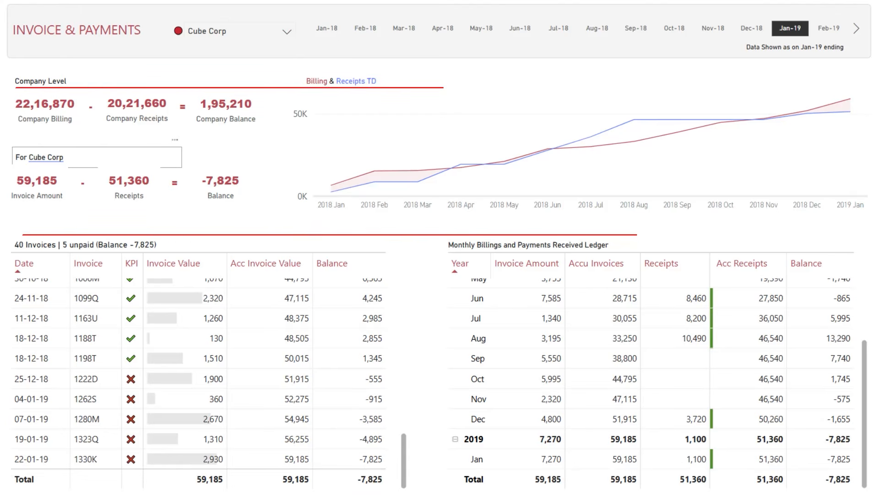
{"action": "left_click_drag", "start_coordinate": [25, 481], "coordinate": [653, 485]}
{"action": "key", "text": "Escape"}
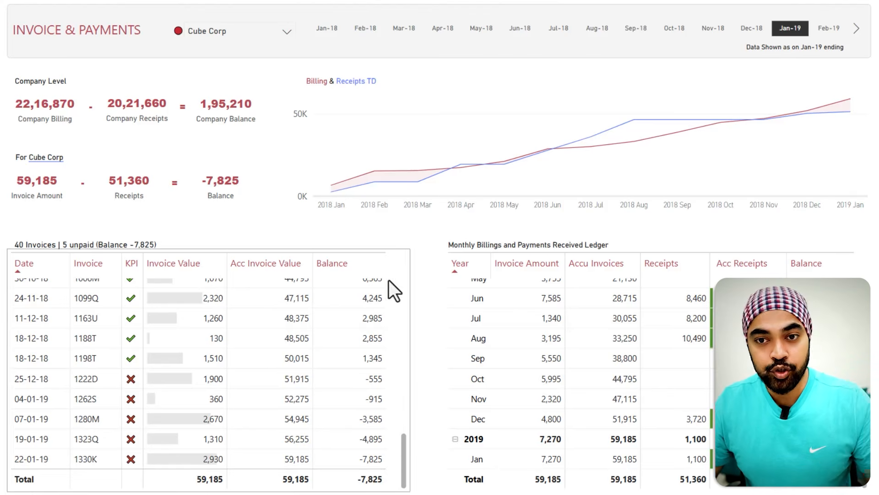
Step: Review the company-level and customer cards, billing chart, invoice table, monthly ledger and the as-on date label
{"action": "left_click_drag", "start_coordinate": [6, 88], "coordinate": [85, 133]}
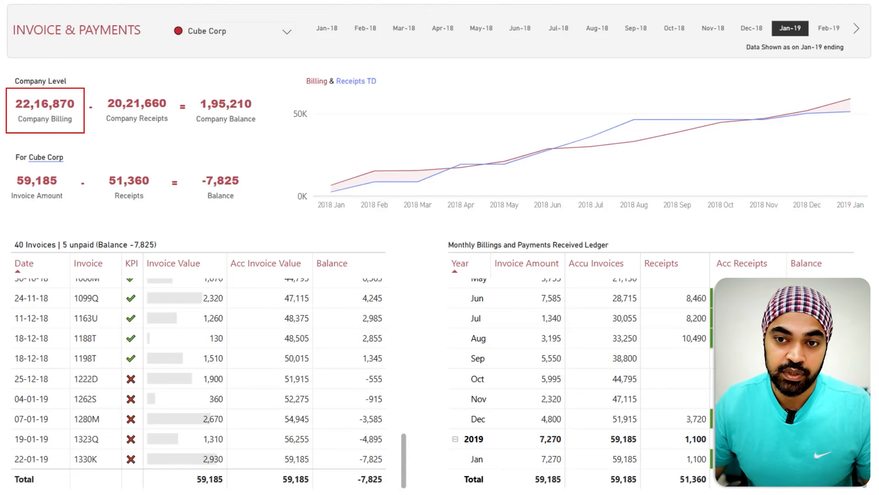
{"action": "left_click_drag", "start_coordinate": [96, 92], "coordinate": [149, 130]}
{"action": "left_click_drag", "start_coordinate": [192, 97], "coordinate": [248, 138]}
{"action": "left_click_drag", "start_coordinate": [12, 71], "coordinate": [268, 210]}
{"action": "mouse_move", "coordinate": [296, 67]}
{"action": "left_mouse_down"}
{"action": "mouse_move", "coordinate": [802, 205]}
{"action": "mouse_move", "coordinate": [849, 205]}
{"action": "left_mouse_up"}
{"action": "left_click_drag", "start_coordinate": [431, 240], "coordinate": [815, 452]}
{"action": "mouse_move", "coordinate": [25, 241]}
{"action": "left_mouse_down"}
{"action": "mouse_move", "coordinate": [433, 470]}
{"action": "mouse_move", "coordinate": [386, 469]}
{"action": "left_mouse_up"}
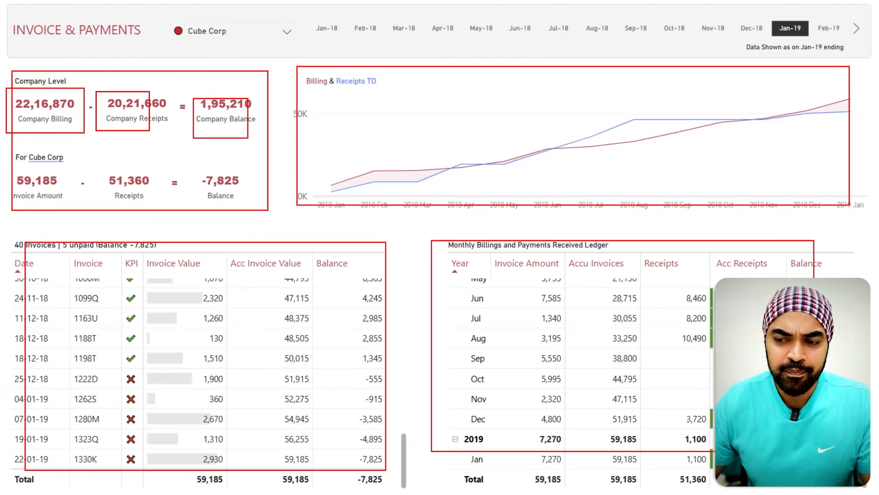
{"action": "left_click_drag", "start_coordinate": [393, 251], "coordinate": [395, 285]}
{"action": "key", "text": "Escape"}
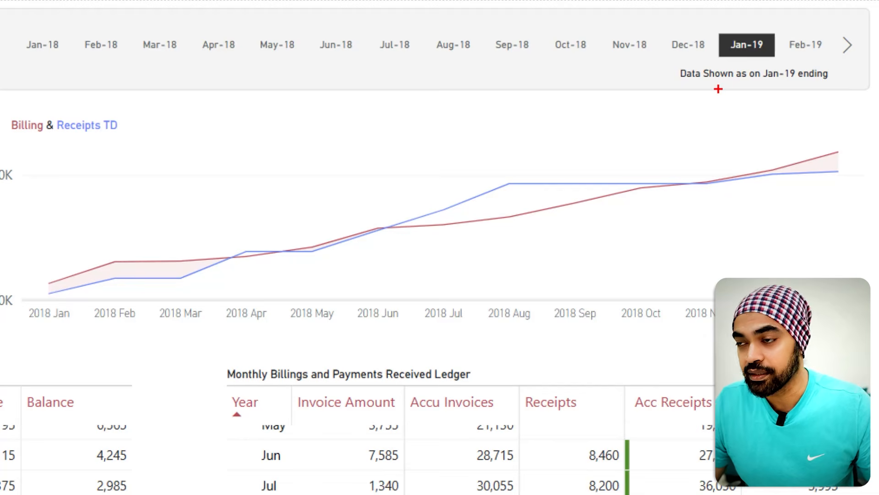
{"action": "mouse_move", "coordinate": [667, 60]}
{"action": "left_mouse_down"}
{"action": "mouse_move", "coordinate": [710, 77]}
{"action": "mouse_move", "coordinate": [835, 88]}
{"action": "left_mouse_up"}
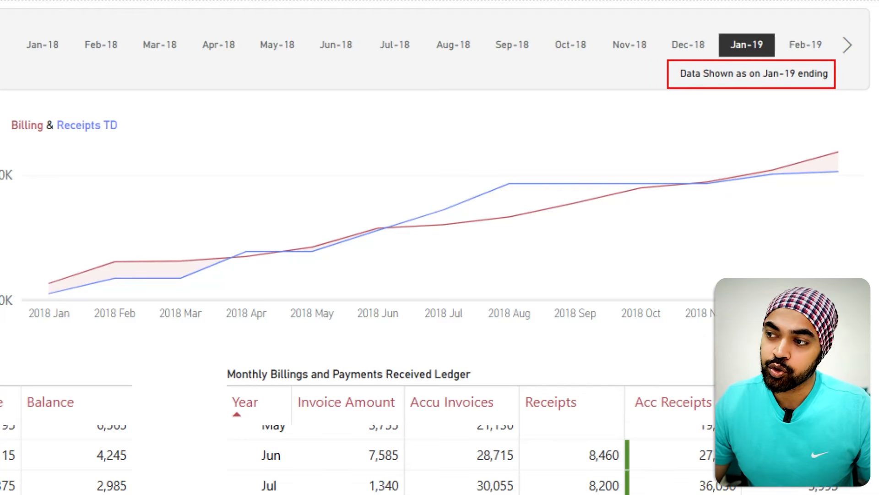
{"action": "right_click", "coordinate": [804, 92]}
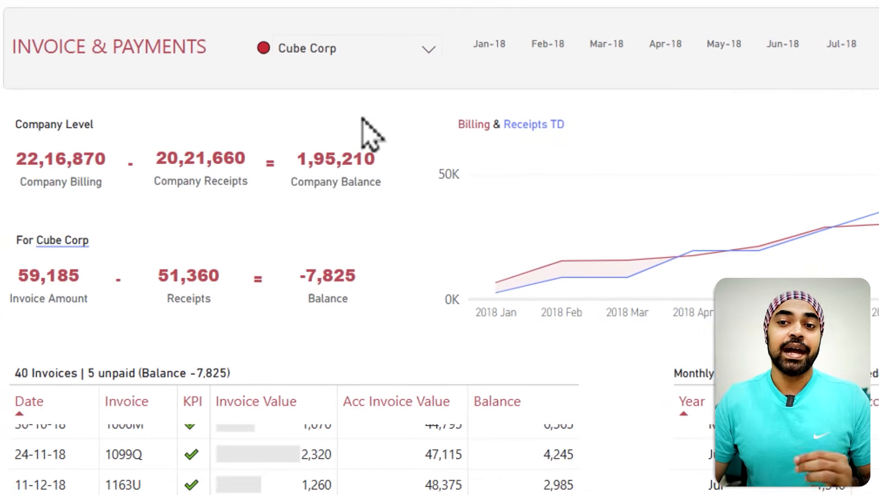
{"action": "left_click", "coordinate": [296, 99]}
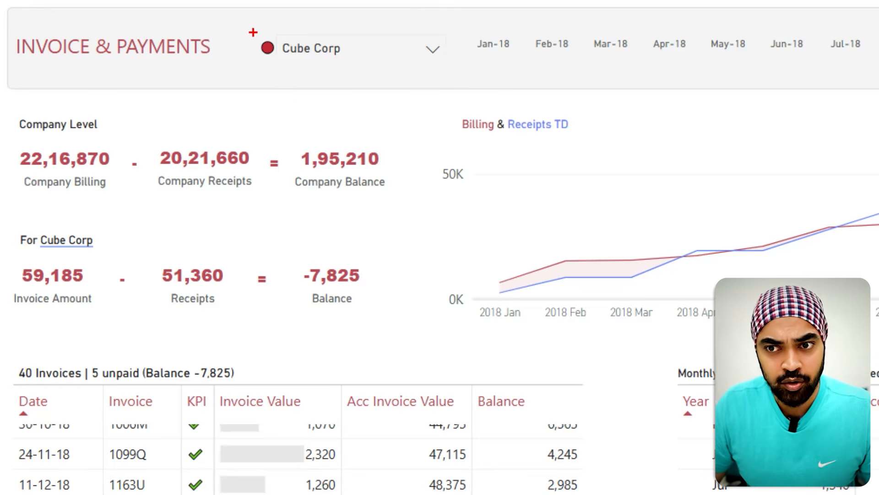
{"action": "left_click_drag", "start_coordinate": [257, 38], "coordinate": [283, 65]}
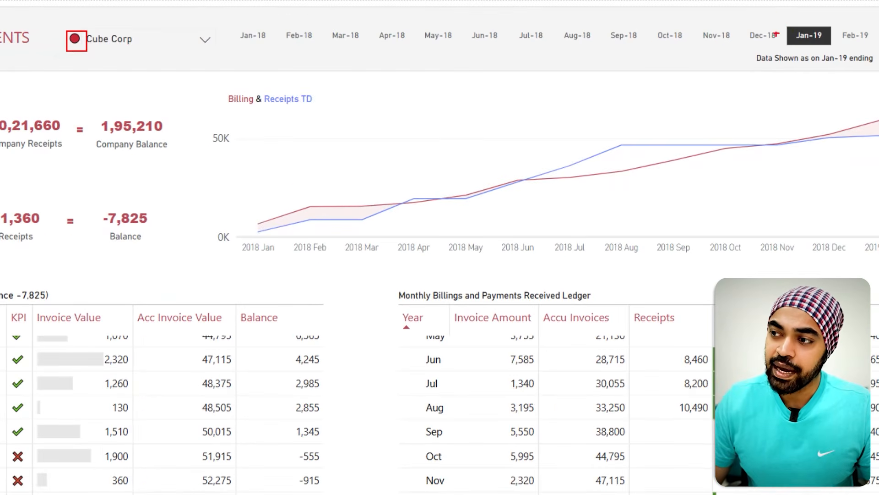
{"action": "left_click_drag", "start_coordinate": [795, 20], "coordinate": [818, 10]}
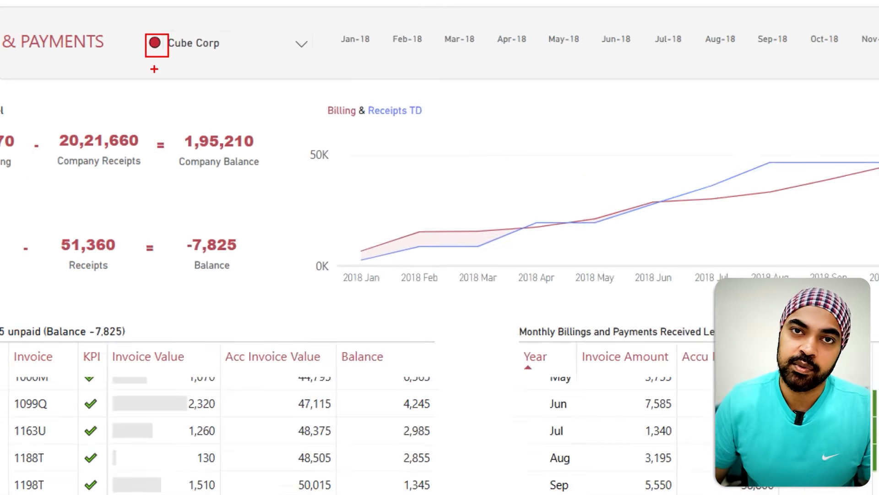
Step: Step the month slicer back through Dec-18, Nov-18 and Oct-18, then reselect Jan-19 to compare as-on balances
{"action": "left_click", "coordinate": [133, 45]}
{"action": "left_click", "coordinate": [134, 44]}
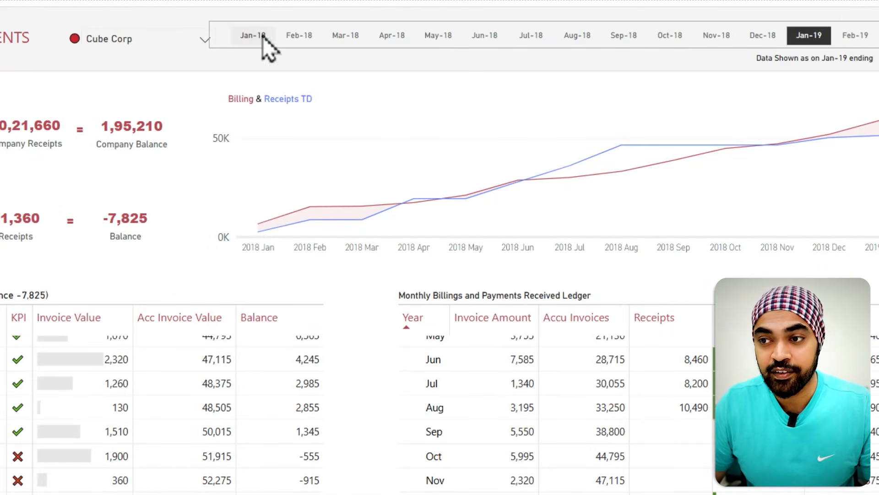
{"action": "left_click", "coordinate": [760, 38]}
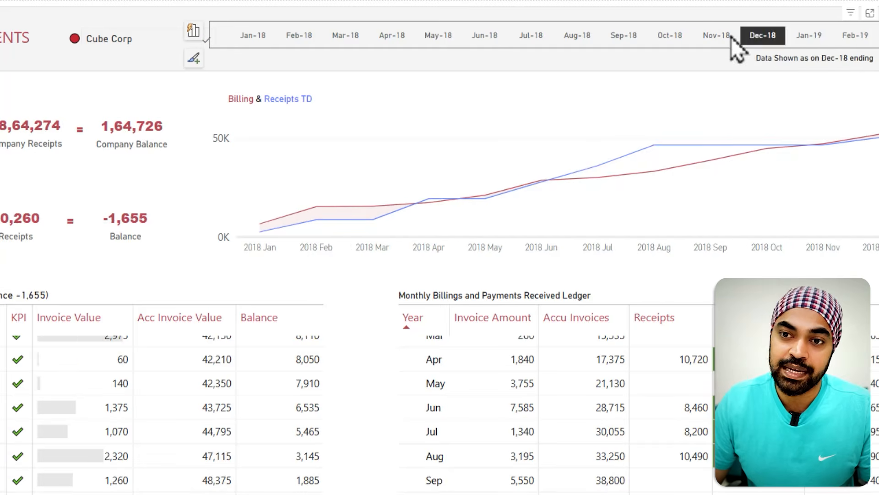
{"action": "left_click", "coordinate": [718, 39]}
{"action": "left_click", "coordinate": [666, 39]}
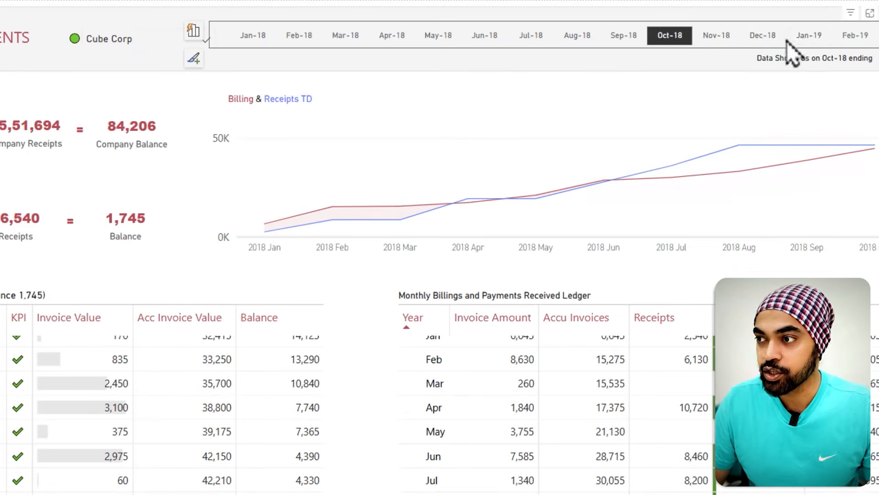
{"action": "left_click", "coordinate": [809, 38]}
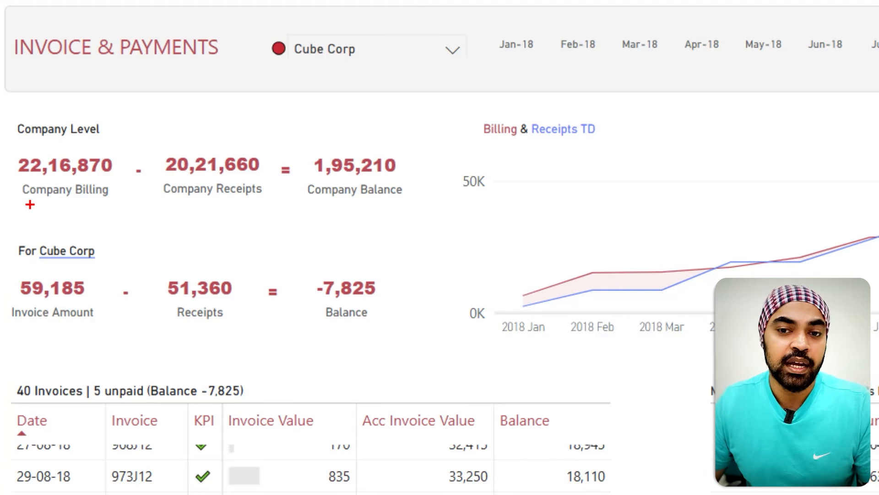
{"action": "left_click_drag", "start_coordinate": [30, 204], "coordinate": [94, 202]}
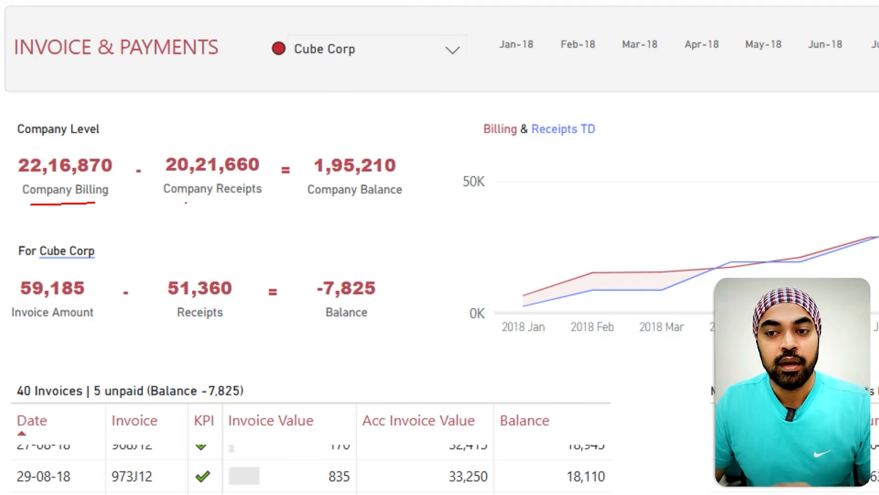
{"action": "left_click_drag", "start_coordinate": [185, 204], "coordinate": [237, 201]}
{"action": "mouse_move", "coordinate": [324, 200]}
{"action": "left_mouse_down"}
{"action": "mouse_move", "coordinate": [368, 202]}
{"action": "mouse_move", "coordinate": [359, 272]}
{"action": "mouse_move", "coordinate": [373, 263]}
{"action": "left_mouse_up"}
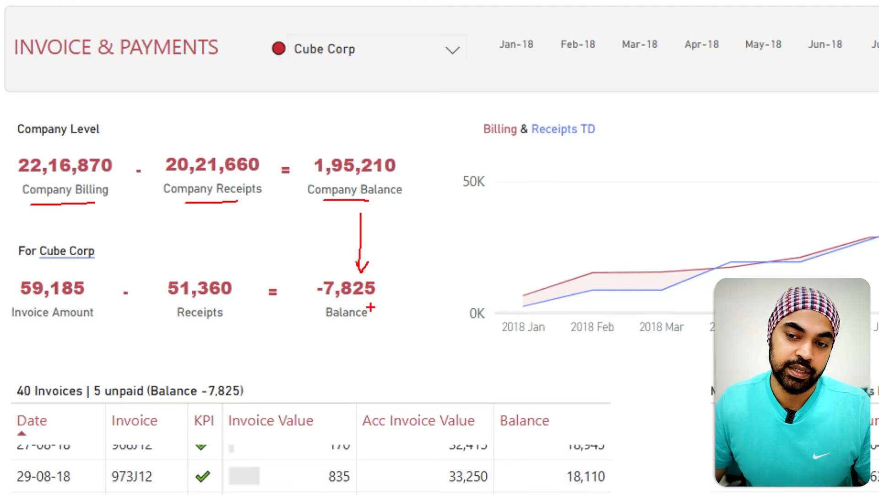
{"action": "key", "text": "Escape"}
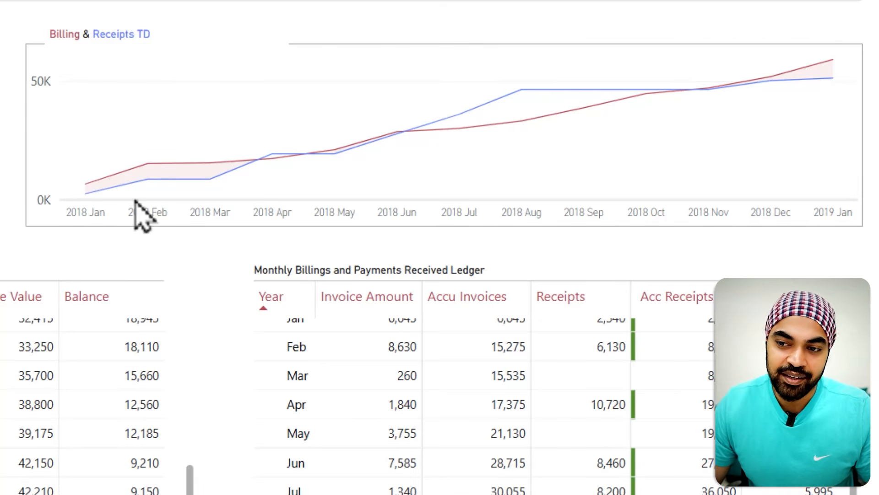
{"action": "left_click_drag", "start_coordinate": [94, 179], "coordinate": [128, 164]}
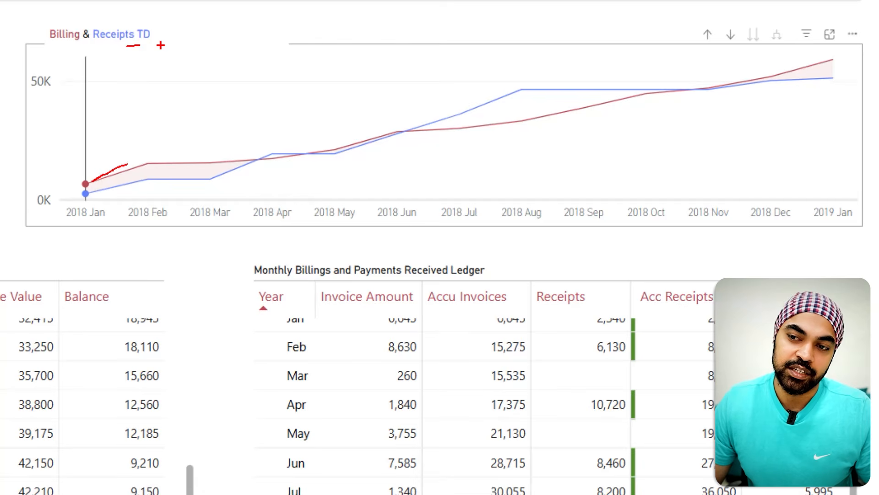
{"action": "key", "text": "Escape"}
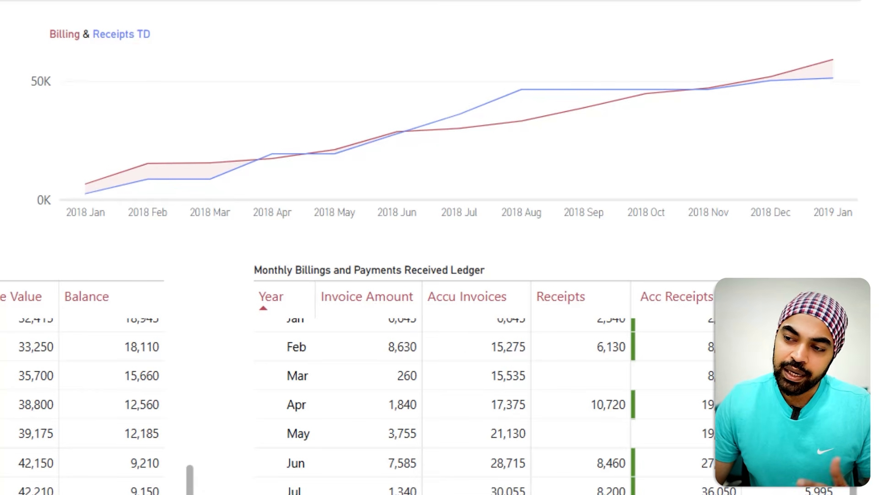
{"action": "key", "text": "ctrl+2"}
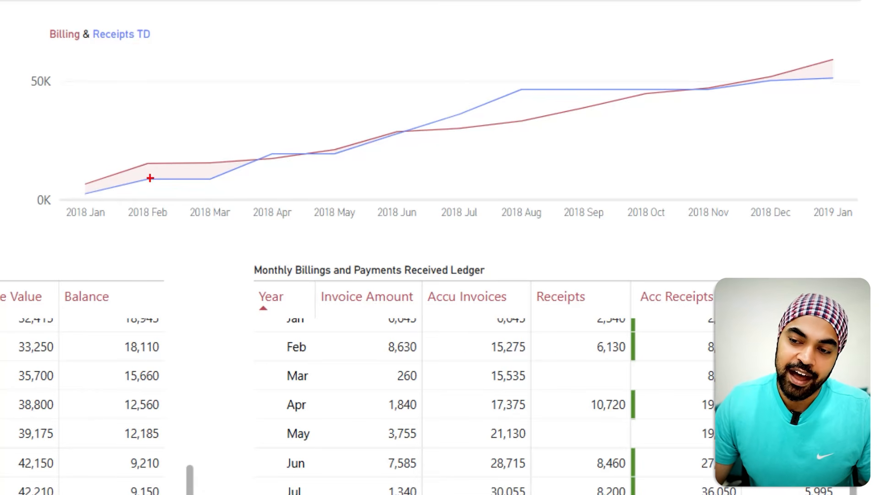
{"action": "left_click_drag", "start_coordinate": [145, 167], "coordinate": [175, 172]}
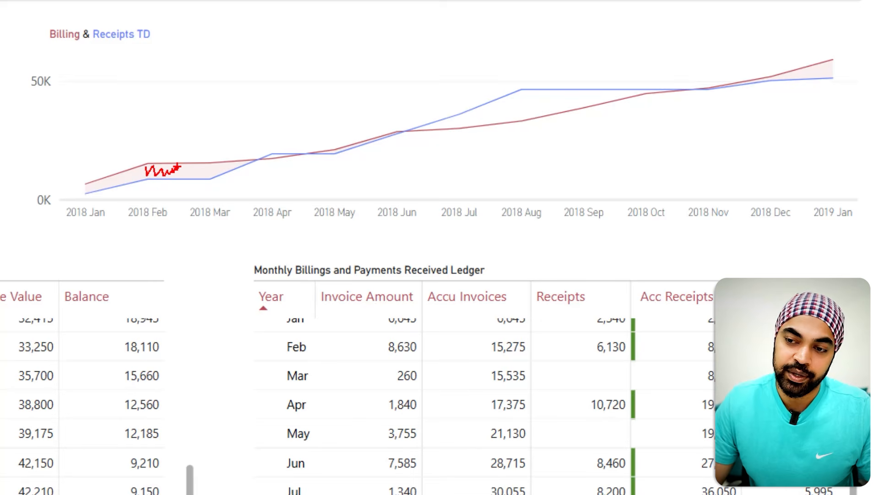
{"action": "key", "text": "Escape"}
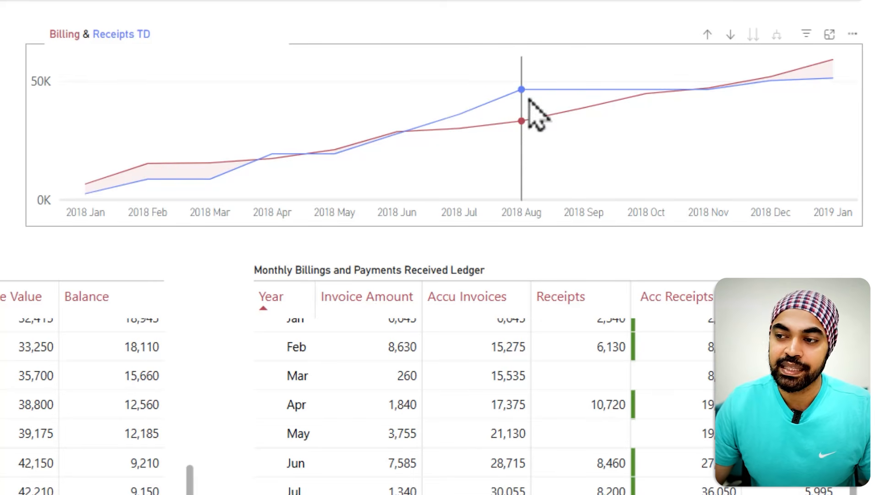
Step: Scroll through the invoice table and the monthly billings and payments ledger to review running balances
{"action": "mouse_move", "coordinate": [671, 128]}
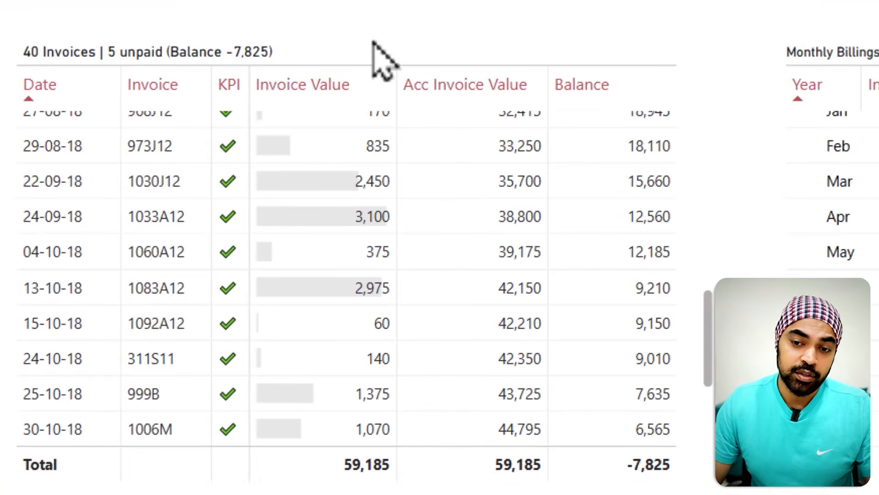
{"action": "scroll", "coordinate": [236, 343], "scroll_direction": "down", "scroll_amount": 3}
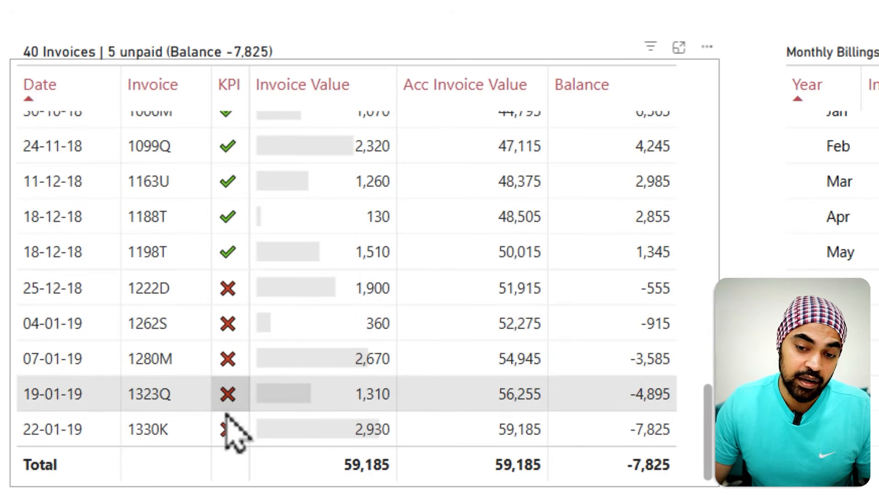
{"action": "scroll", "coordinate": [225, 303], "scroll_direction": "up", "scroll_amount": 1}
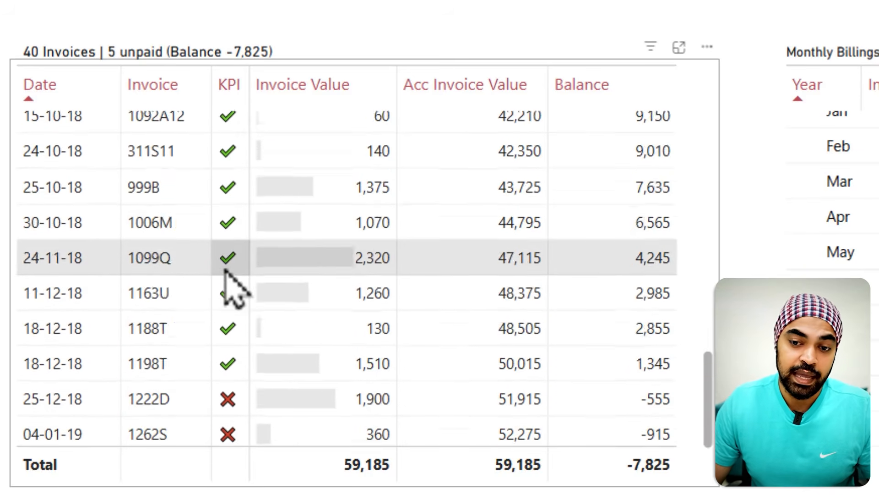
{"action": "scroll", "coordinate": [234, 288], "scroll_direction": "up", "scroll_amount": 8}
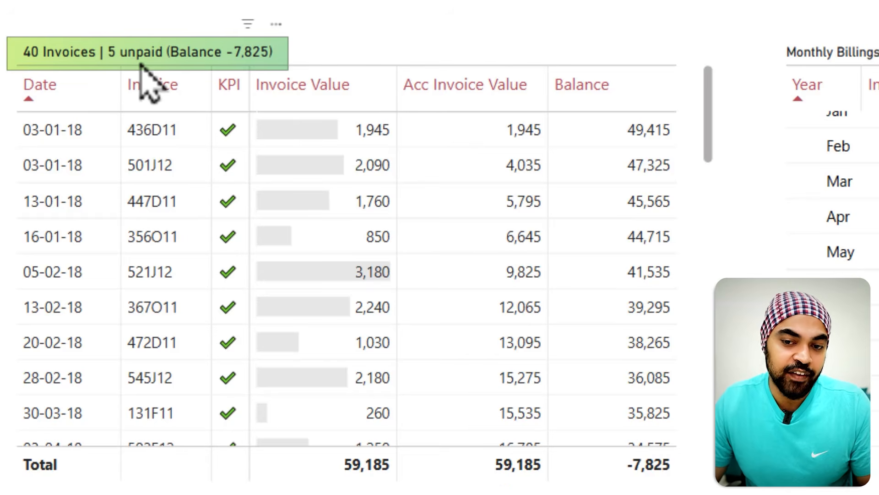
{"action": "scroll", "coordinate": [252, 275], "scroll_direction": "down", "scroll_amount": 10}
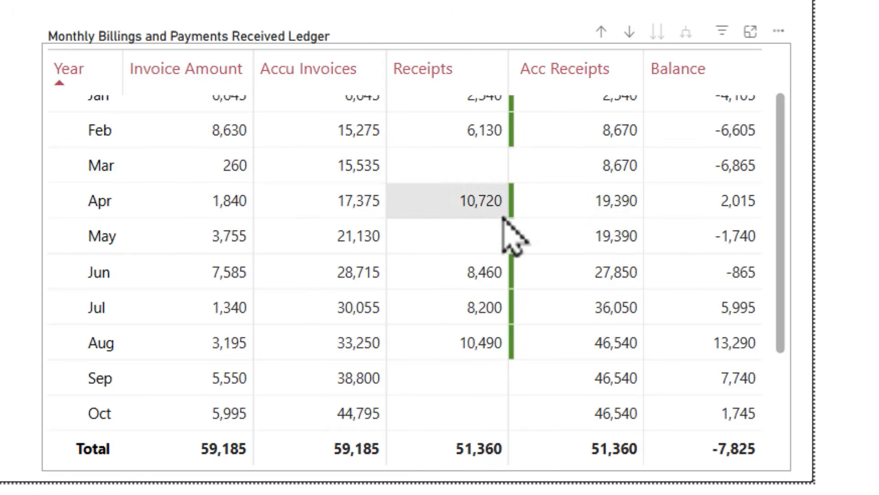
{"action": "scroll", "coordinate": [506, 227], "scroll_direction": "up", "scroll_amount": 1}
{"action": "scroll", "coordinate": [502, 225], "scroll_direction": "down", "scroll_amount": 3}
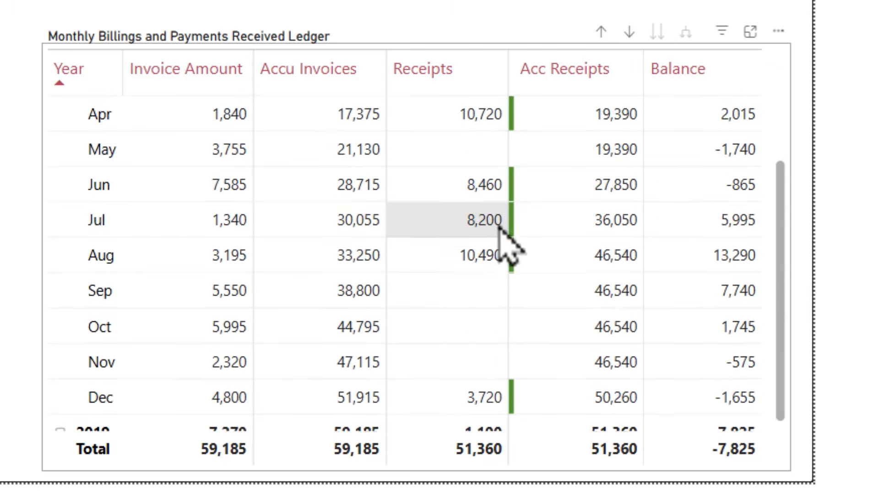
{"action": "scroll", "coordinate": [499, 231], "scroll_direction": "up", "scroll_amount": 3}
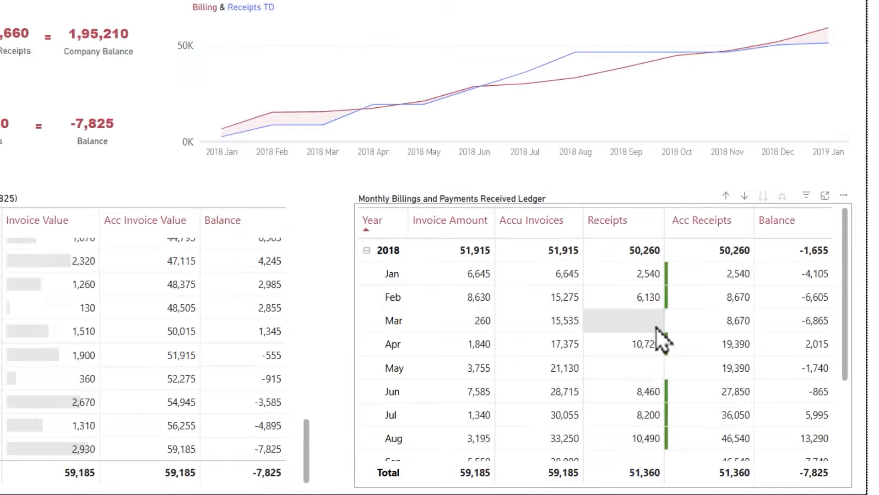